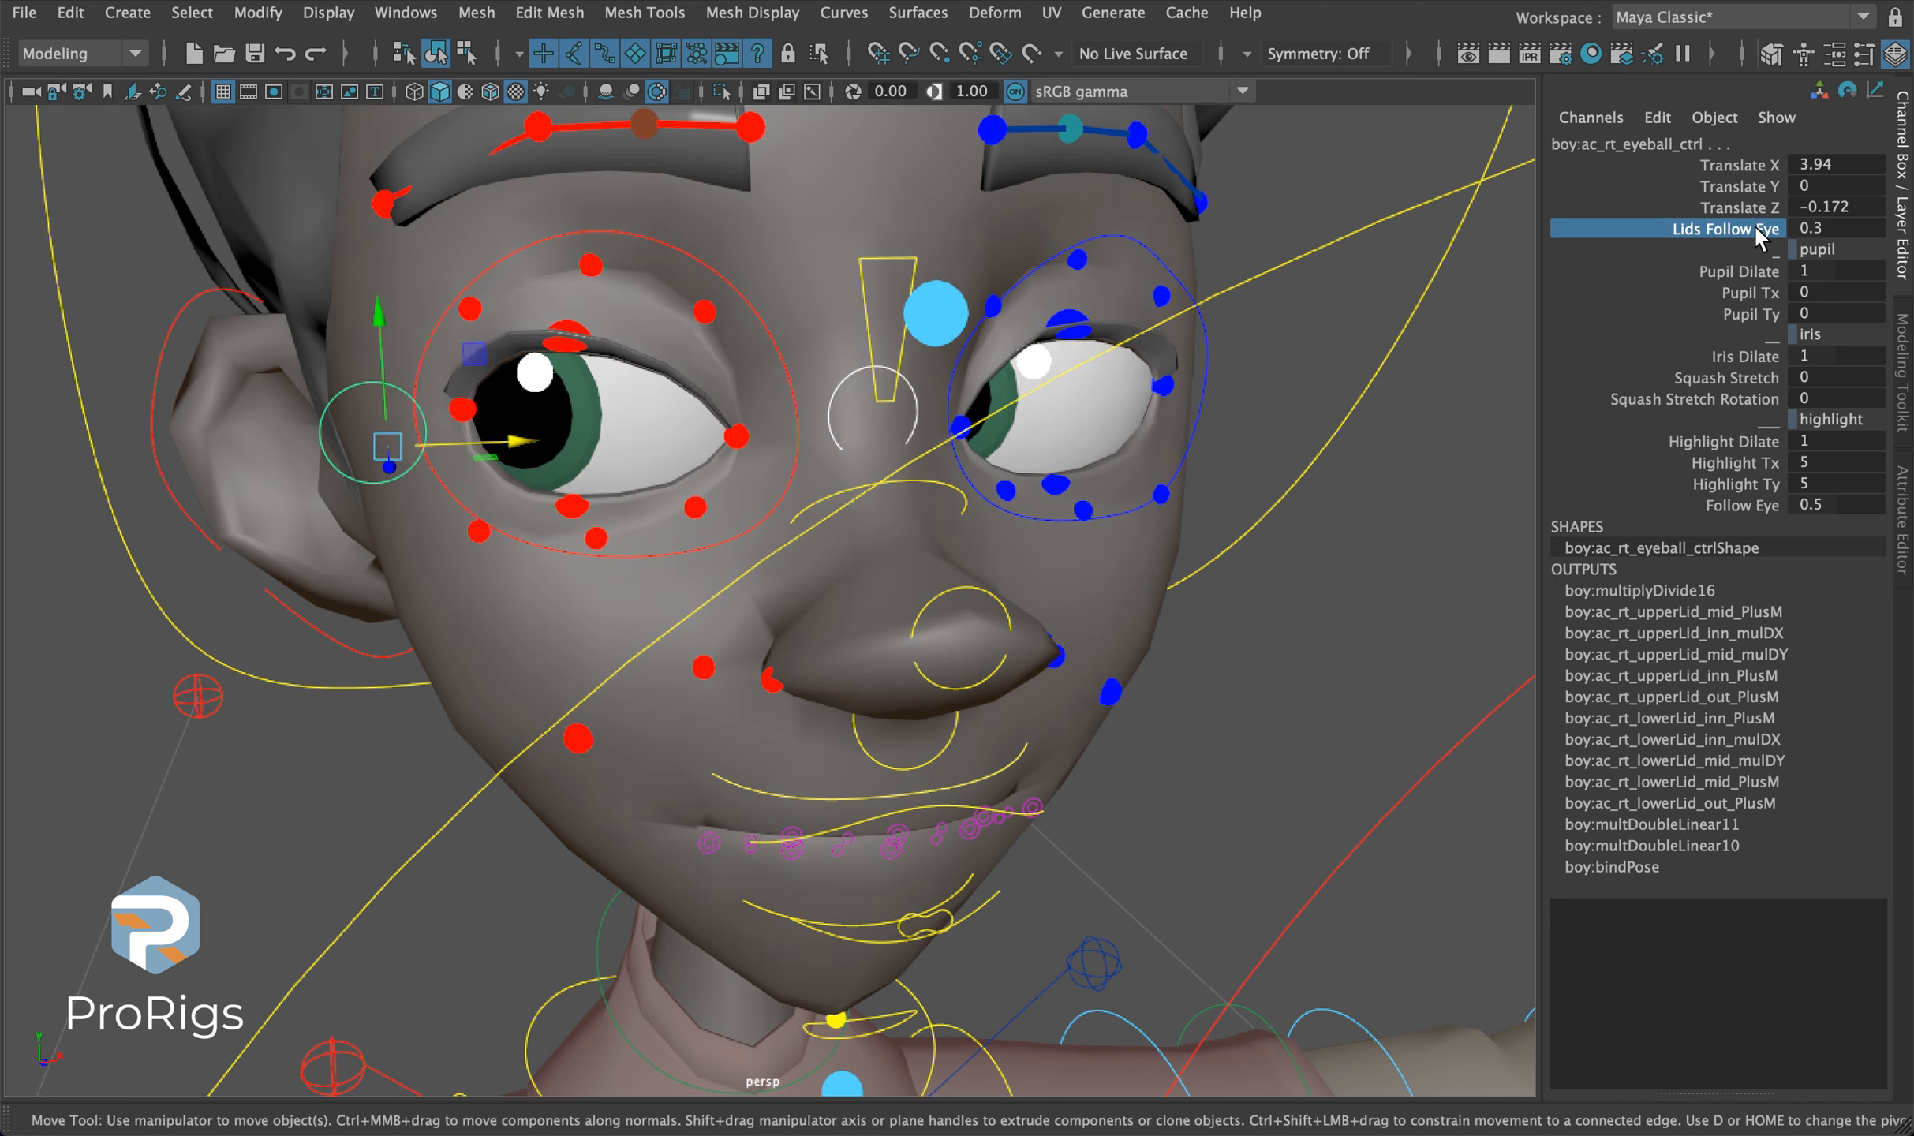
Set Lids Follow Eye to 0 on both eyeball controls and move the eyes sideways to about -2.43 in Translate X.
middle_drag(1342, 364, 1299, 364)
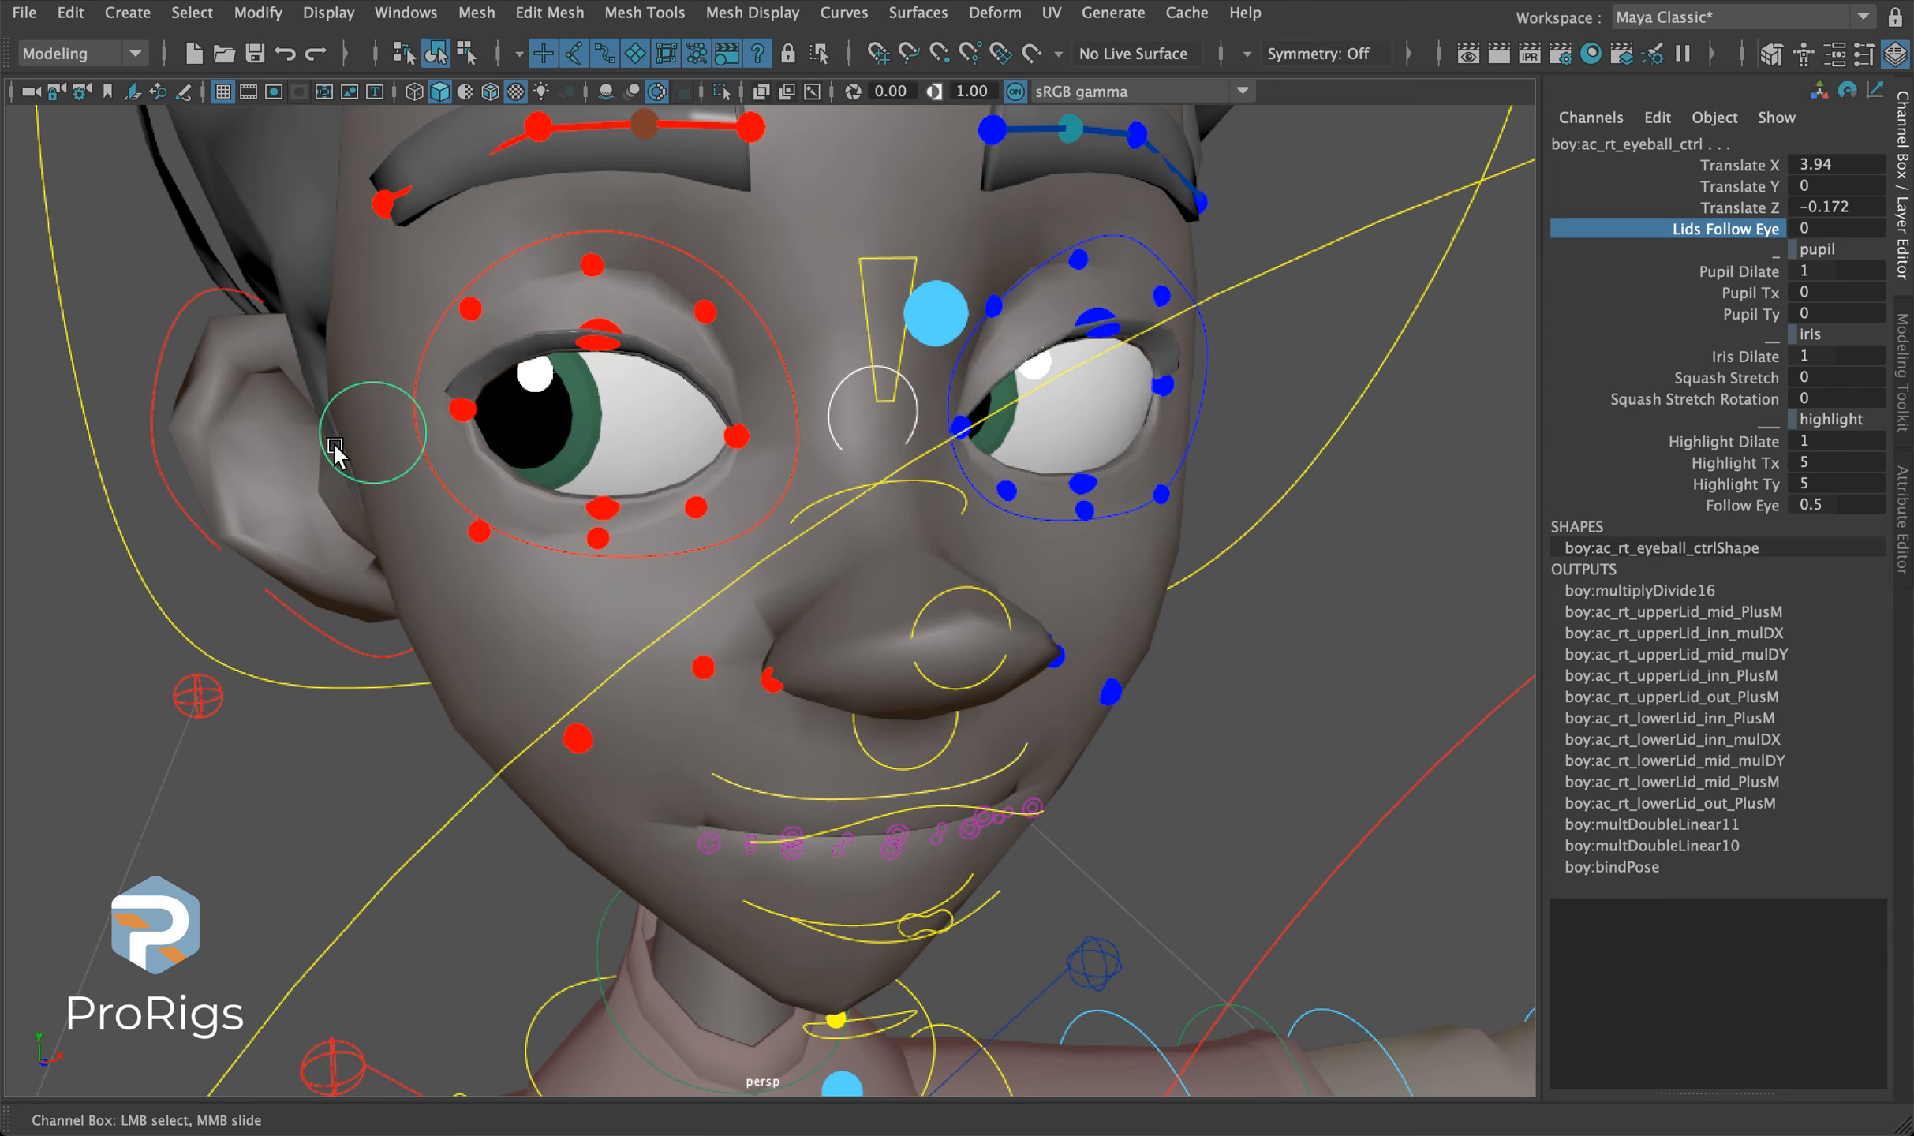
middle_drag(419, 434, 856, 487)
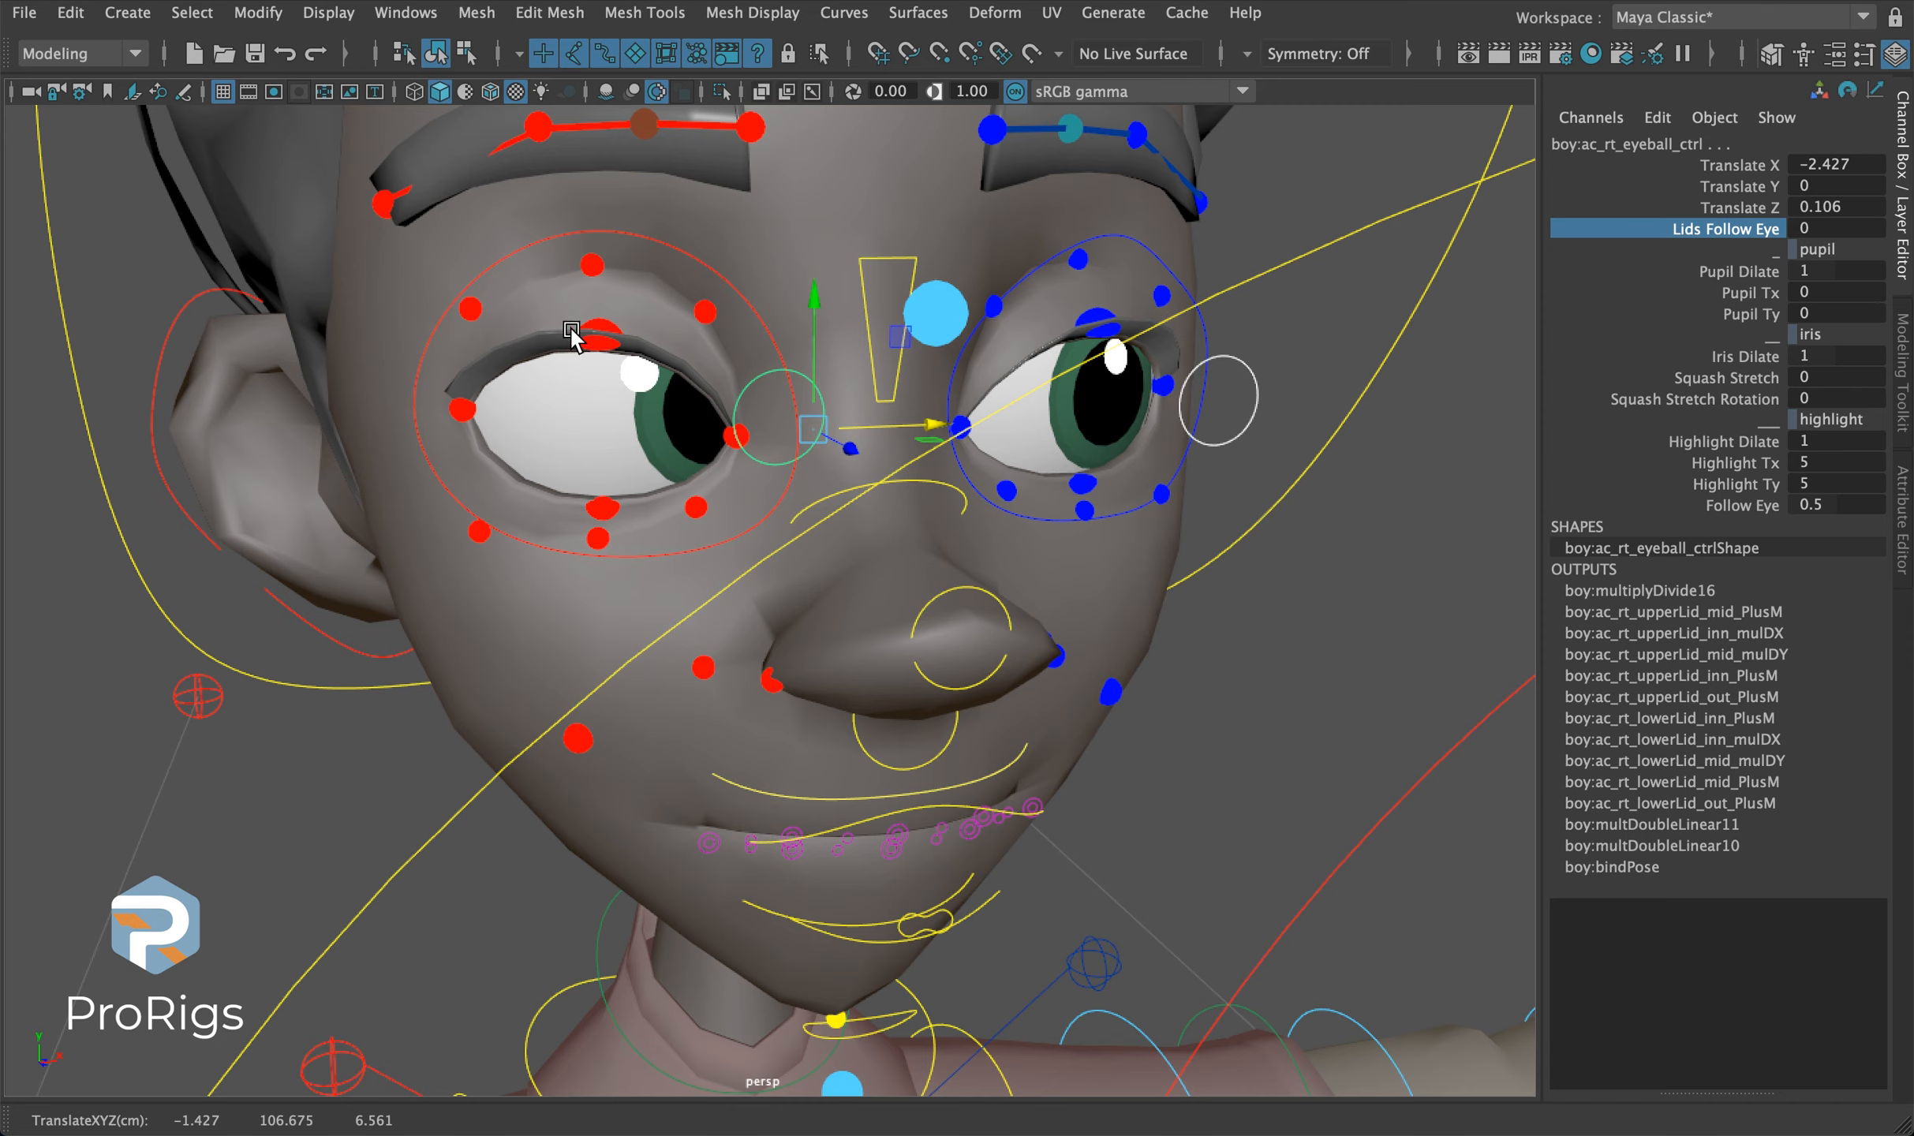
Try moving the character's right upper eyelid control sideways to about -0.98 in Translate X.
click(632, 358)
middle_drag(645, 359, 724, 357)
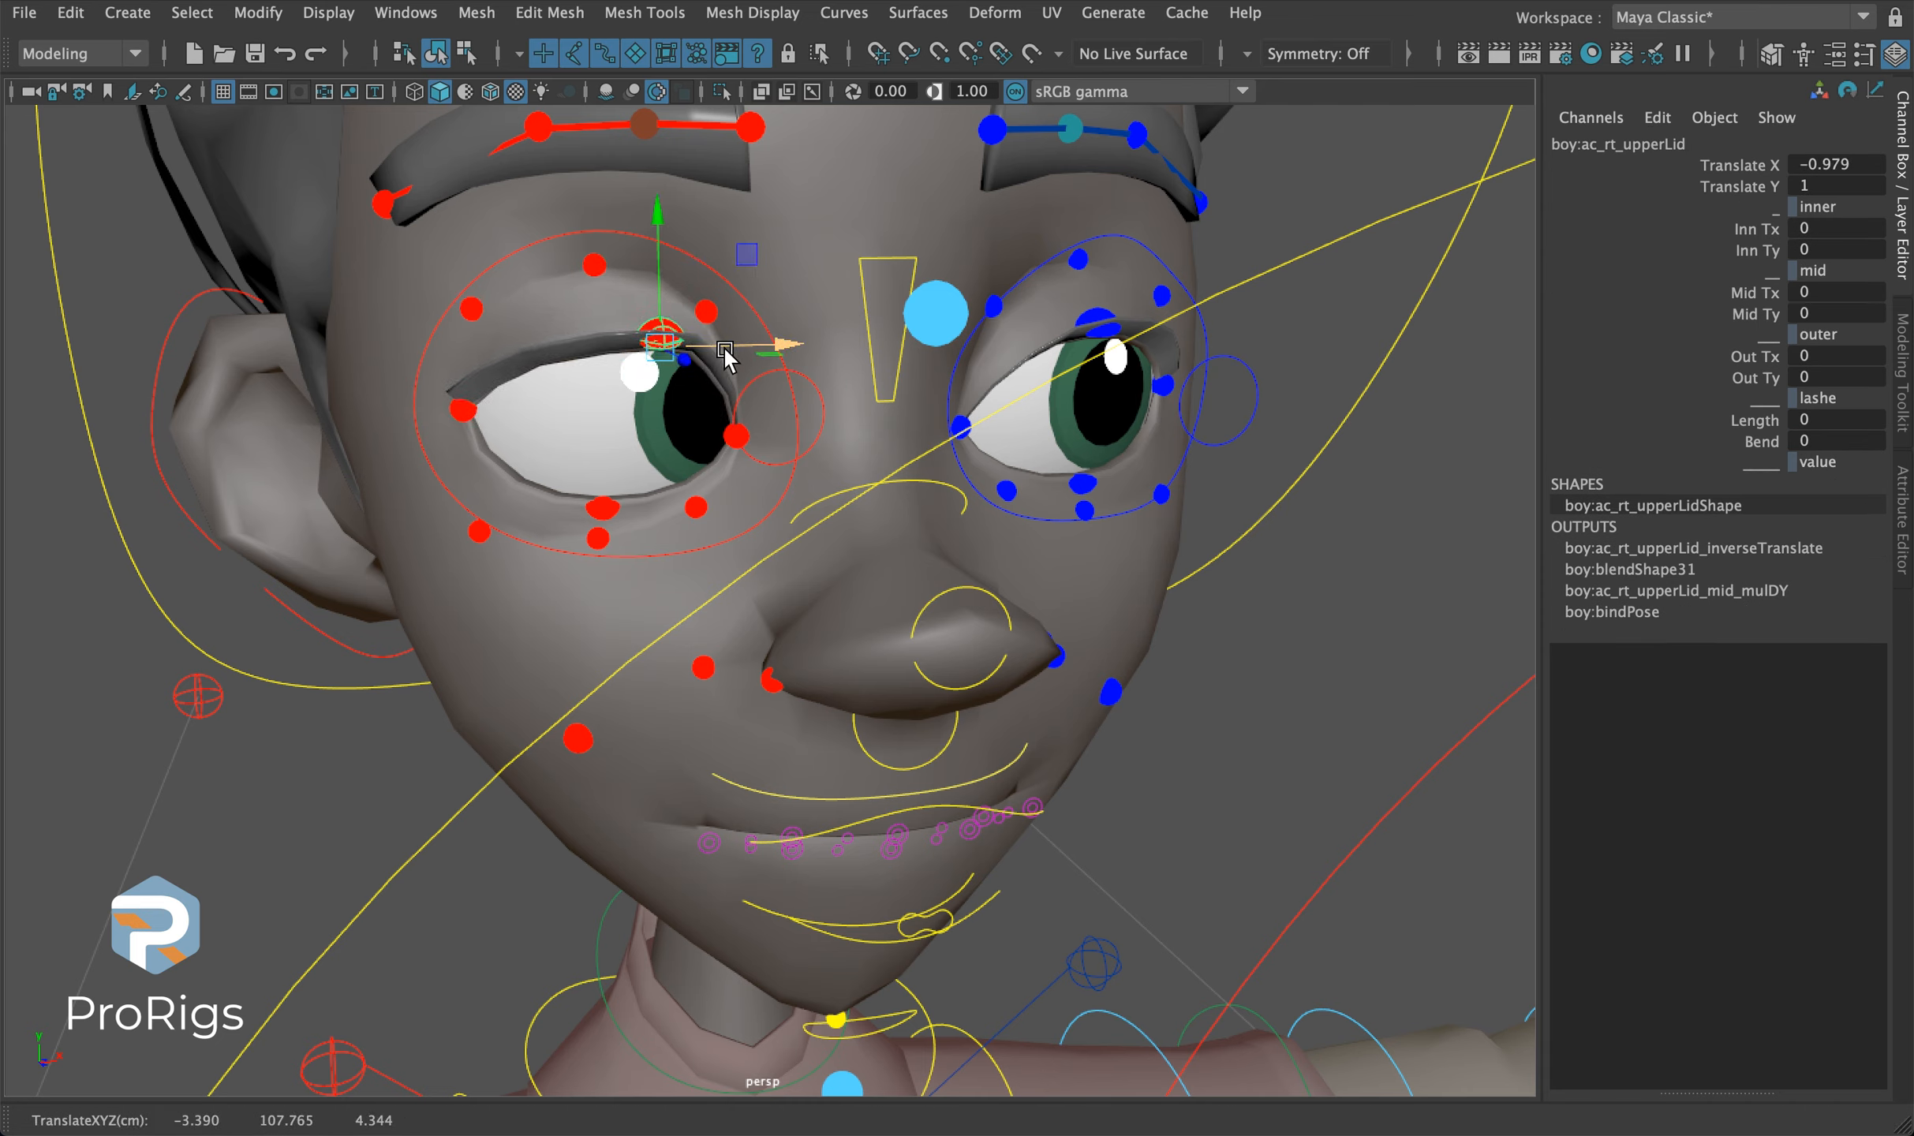
click(756, 380)
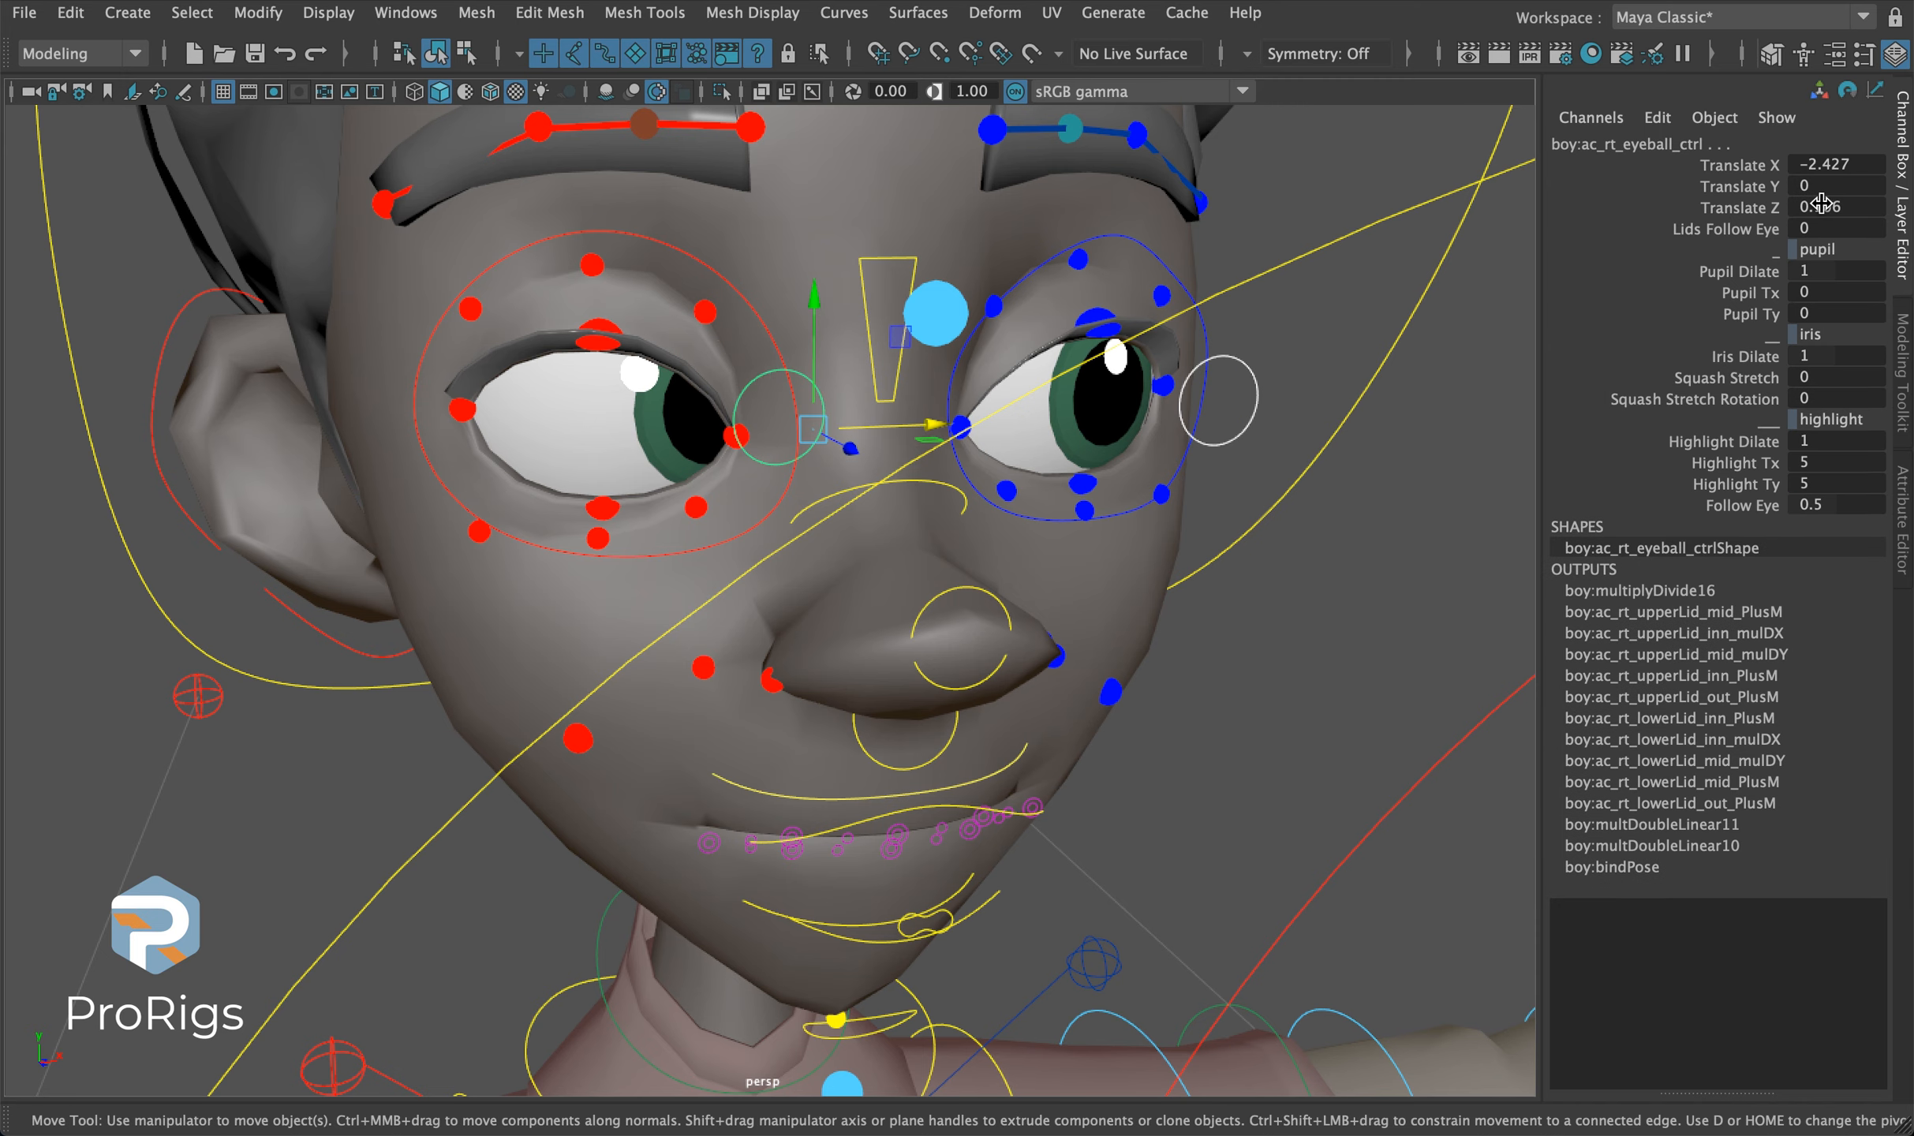
Set Lids Follow Eye to 1 on both eyeball controls and move the eyes to about -1.45 in Translate X.
click(1726, 243)
click(1693, 225)
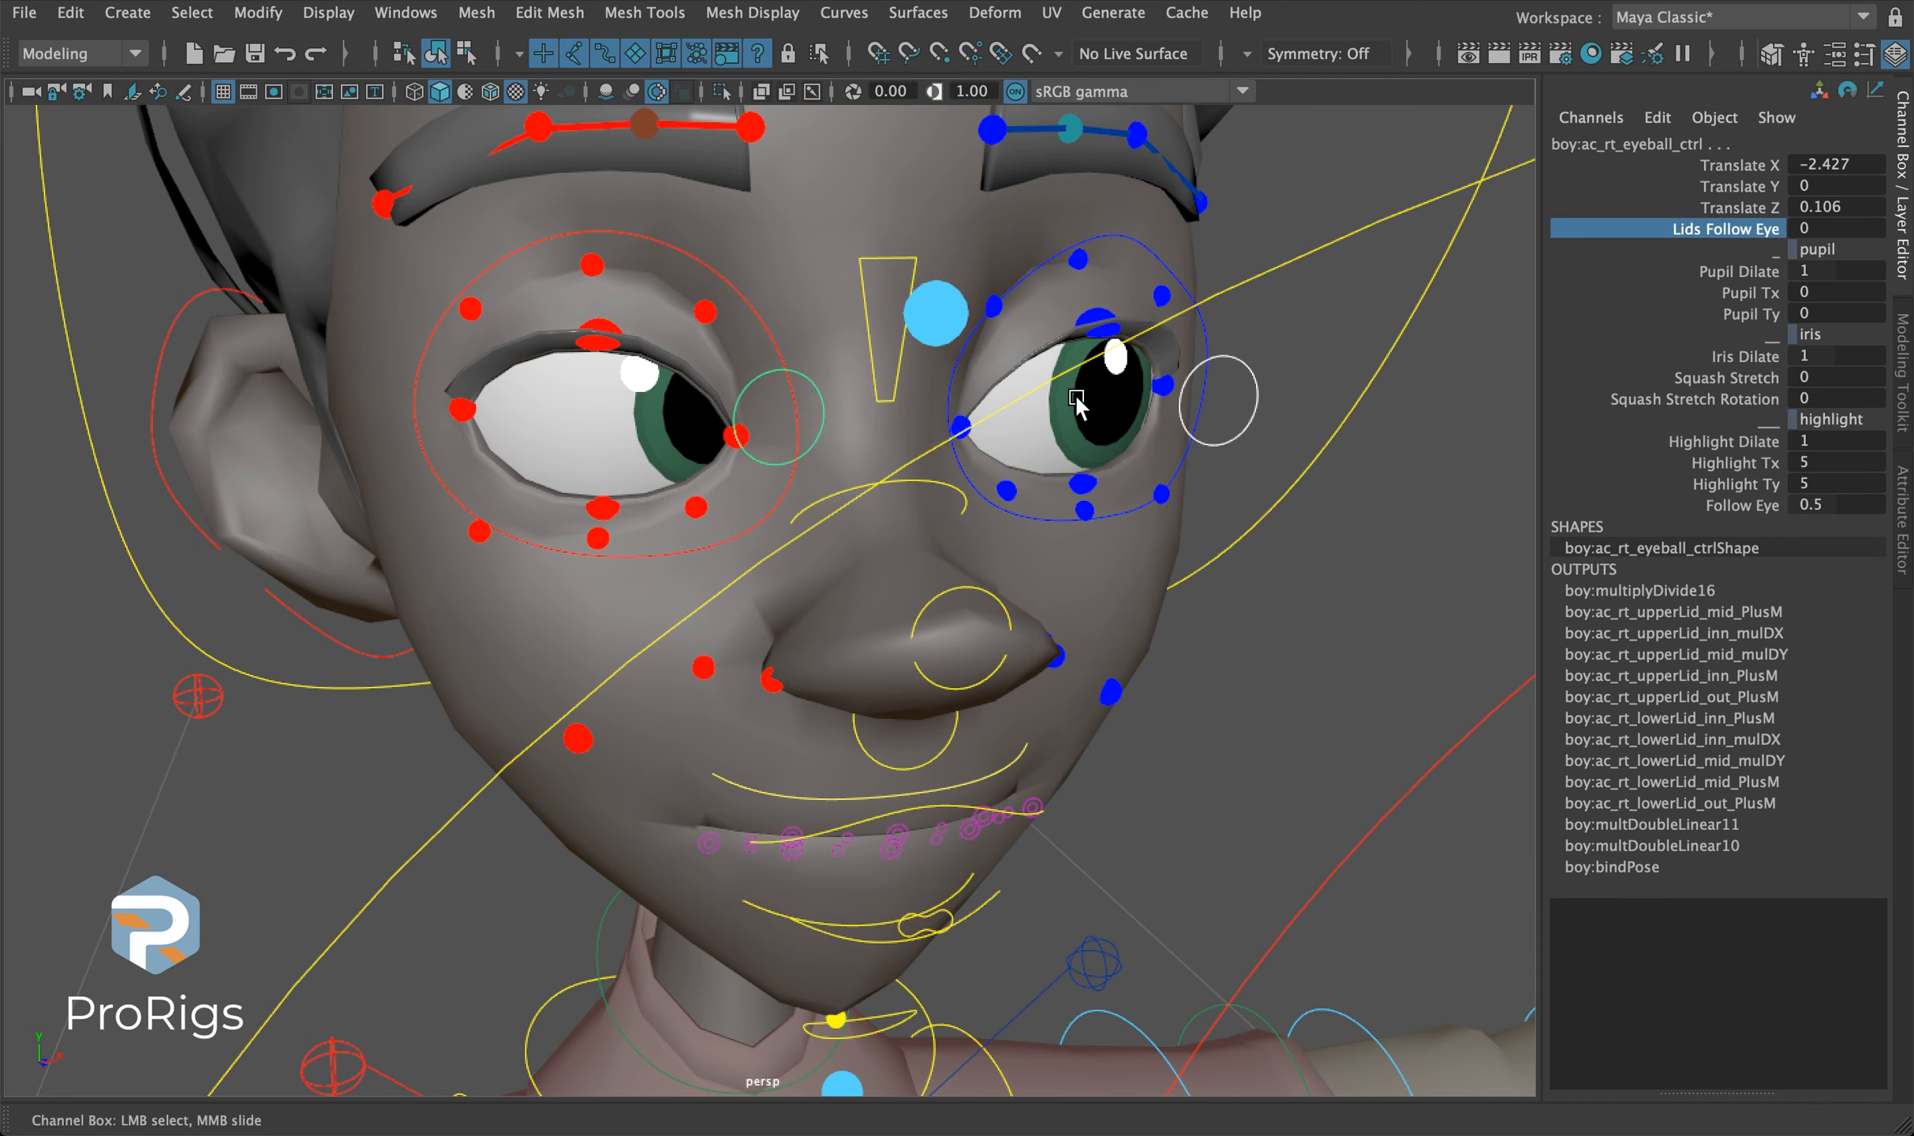
middle_drag(697, 513, 900, 520)
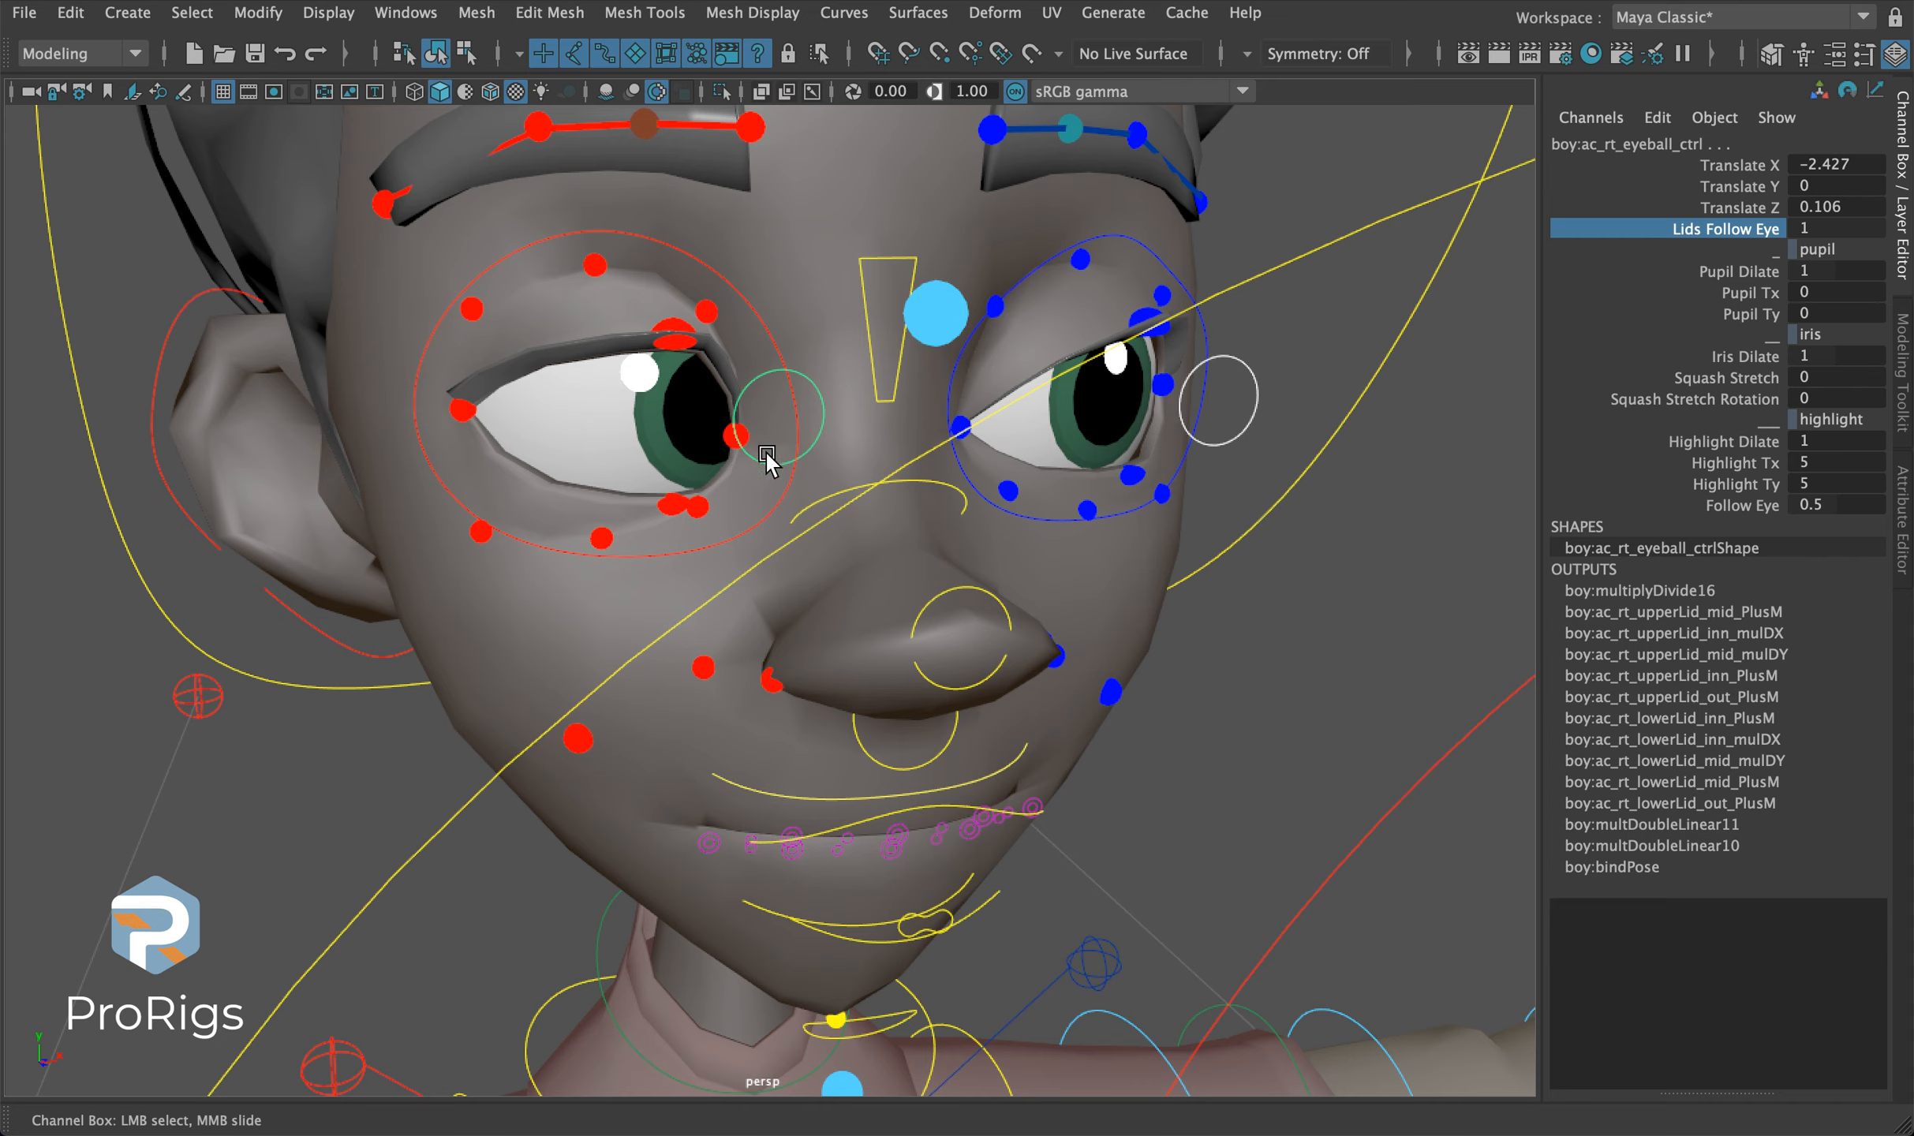
key(w)
drag(879, 424, 837, 430)
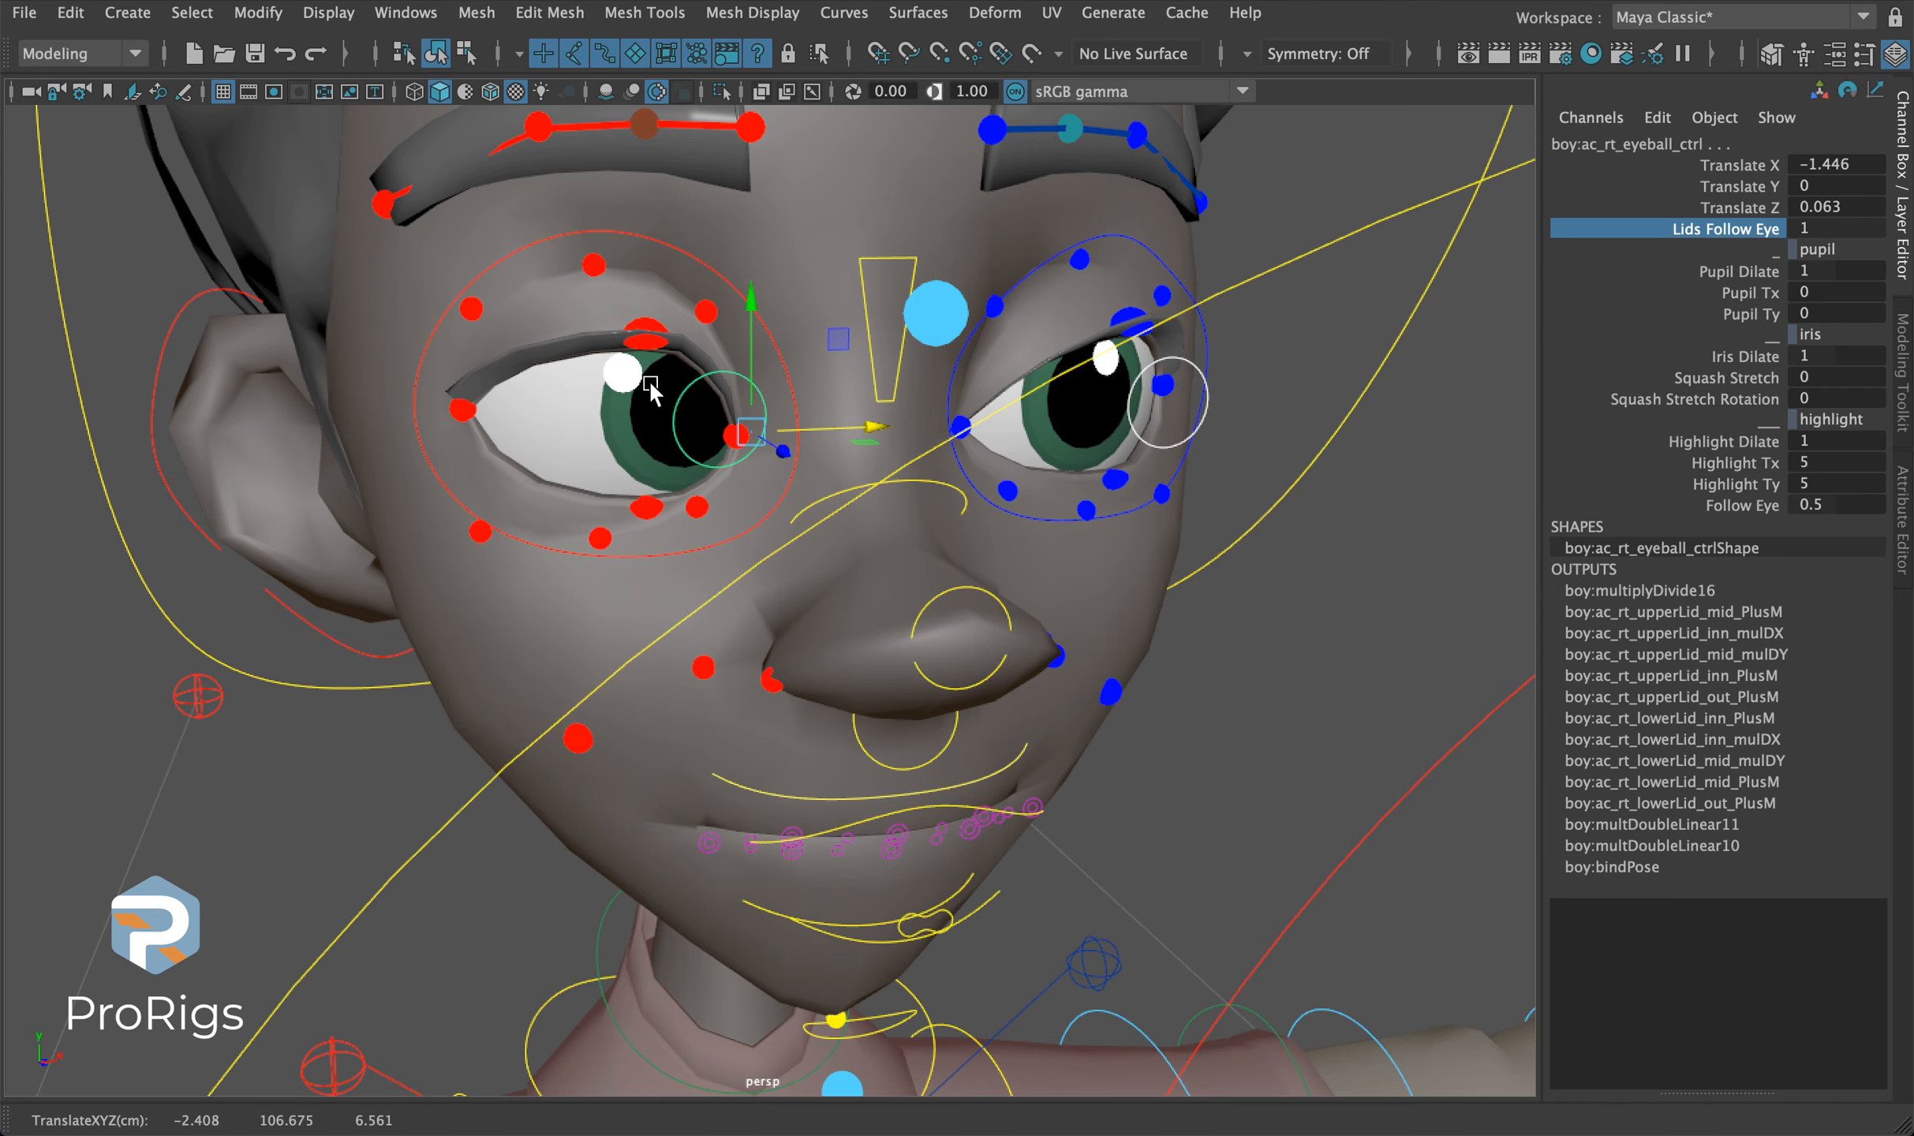
Try moving the character's right upper and lower eyelid controls together.
click(644, 342)
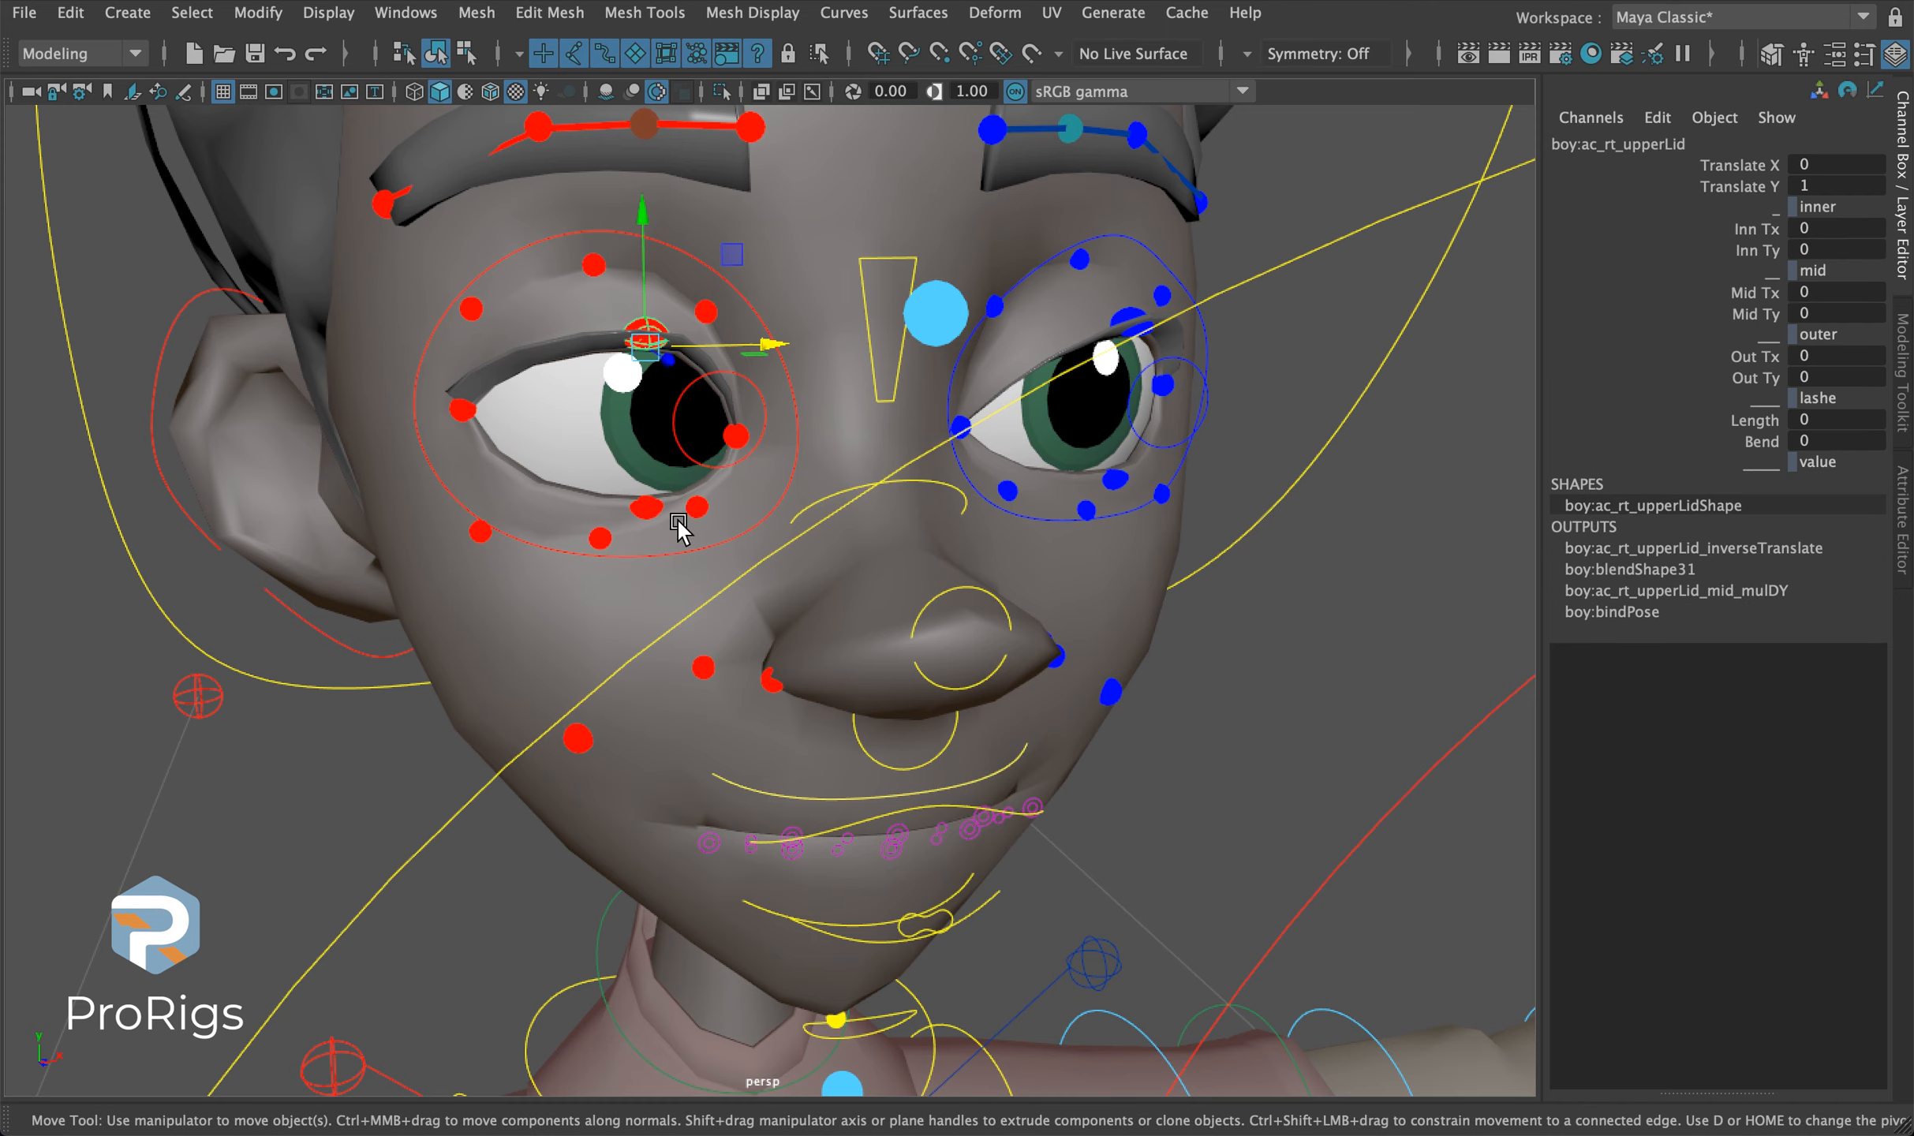
shift+click(630, 505)
mouse_move(688, 345)
mouse_down()
mouse_move(669, 342)
mouse_move(708, 377)
mouse_up()
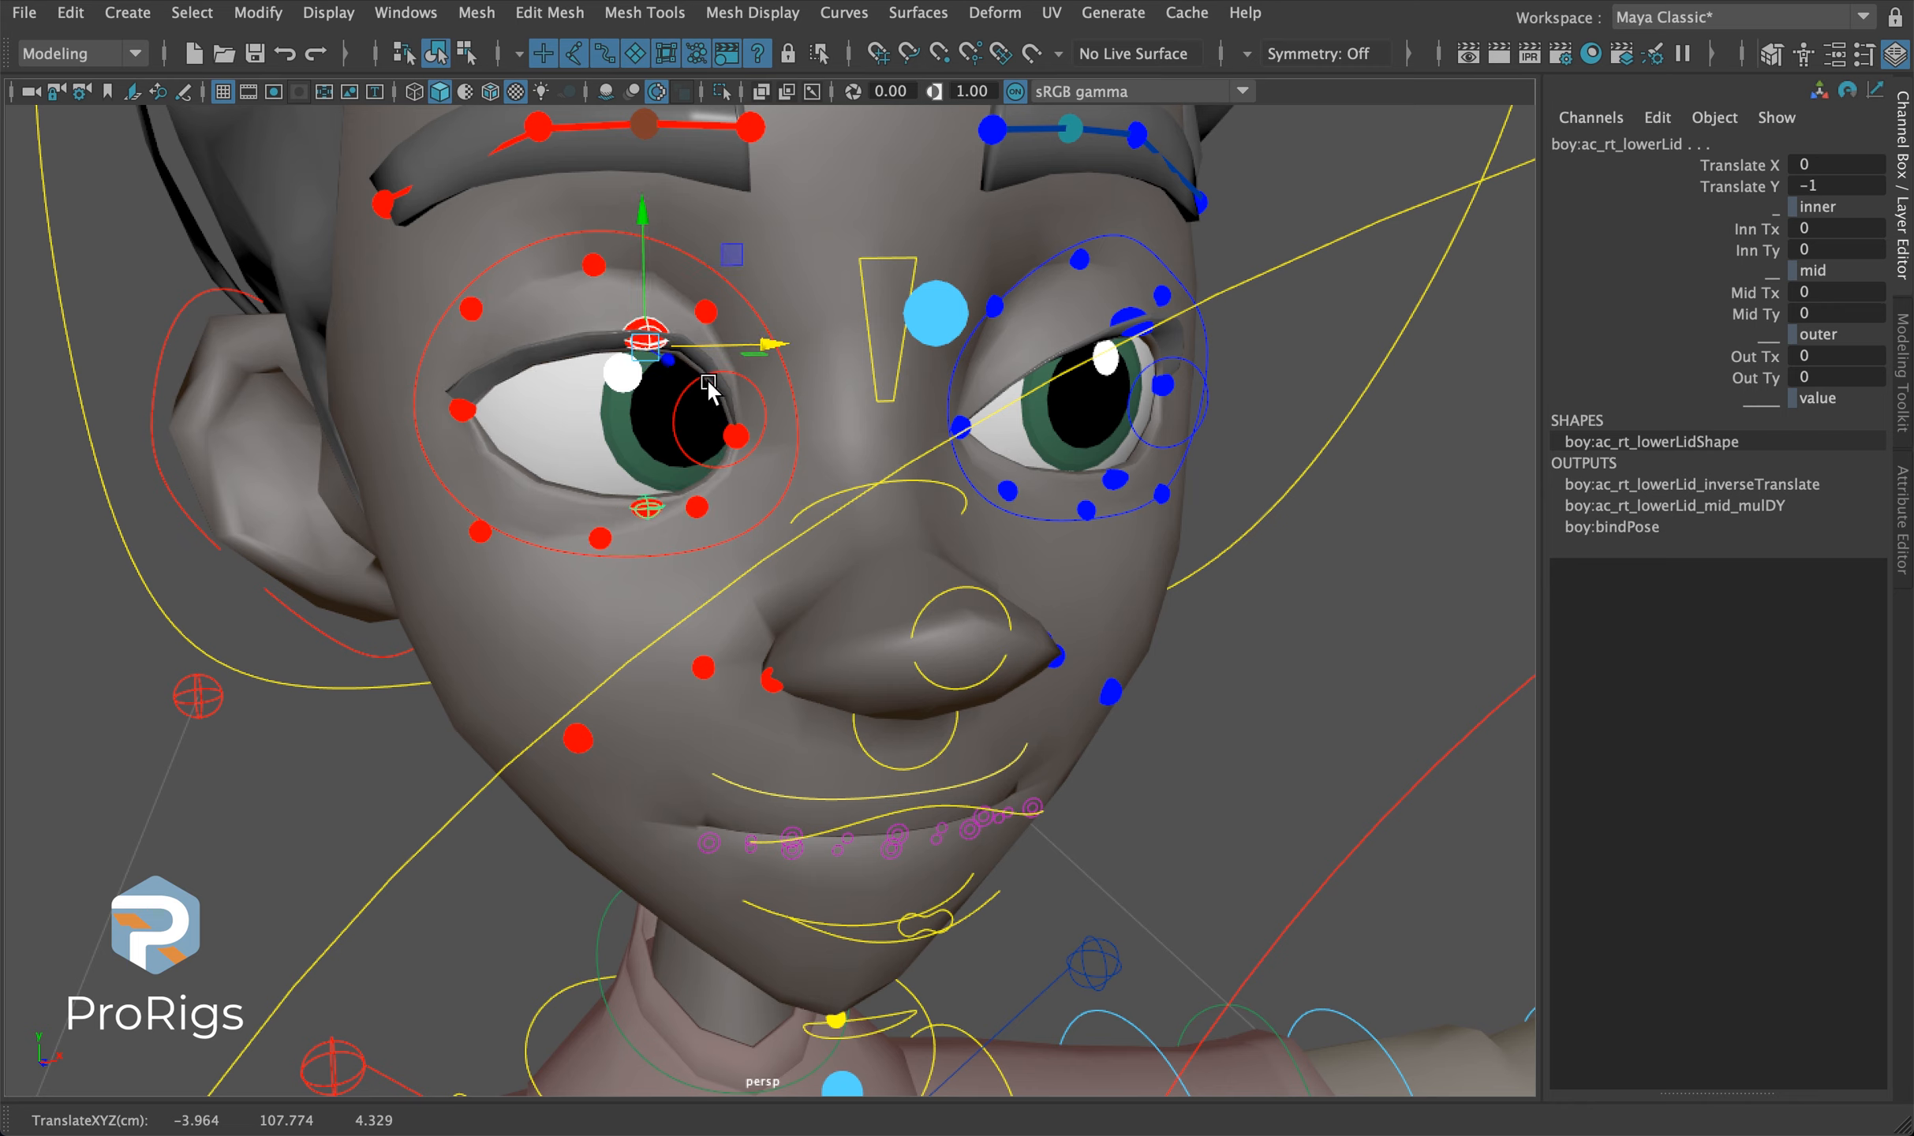
Set Lids Follow Eye to 0.3 on both eyeball controls and move the eyes sideways to about 0.67 in Translate X.
click(680, 407)
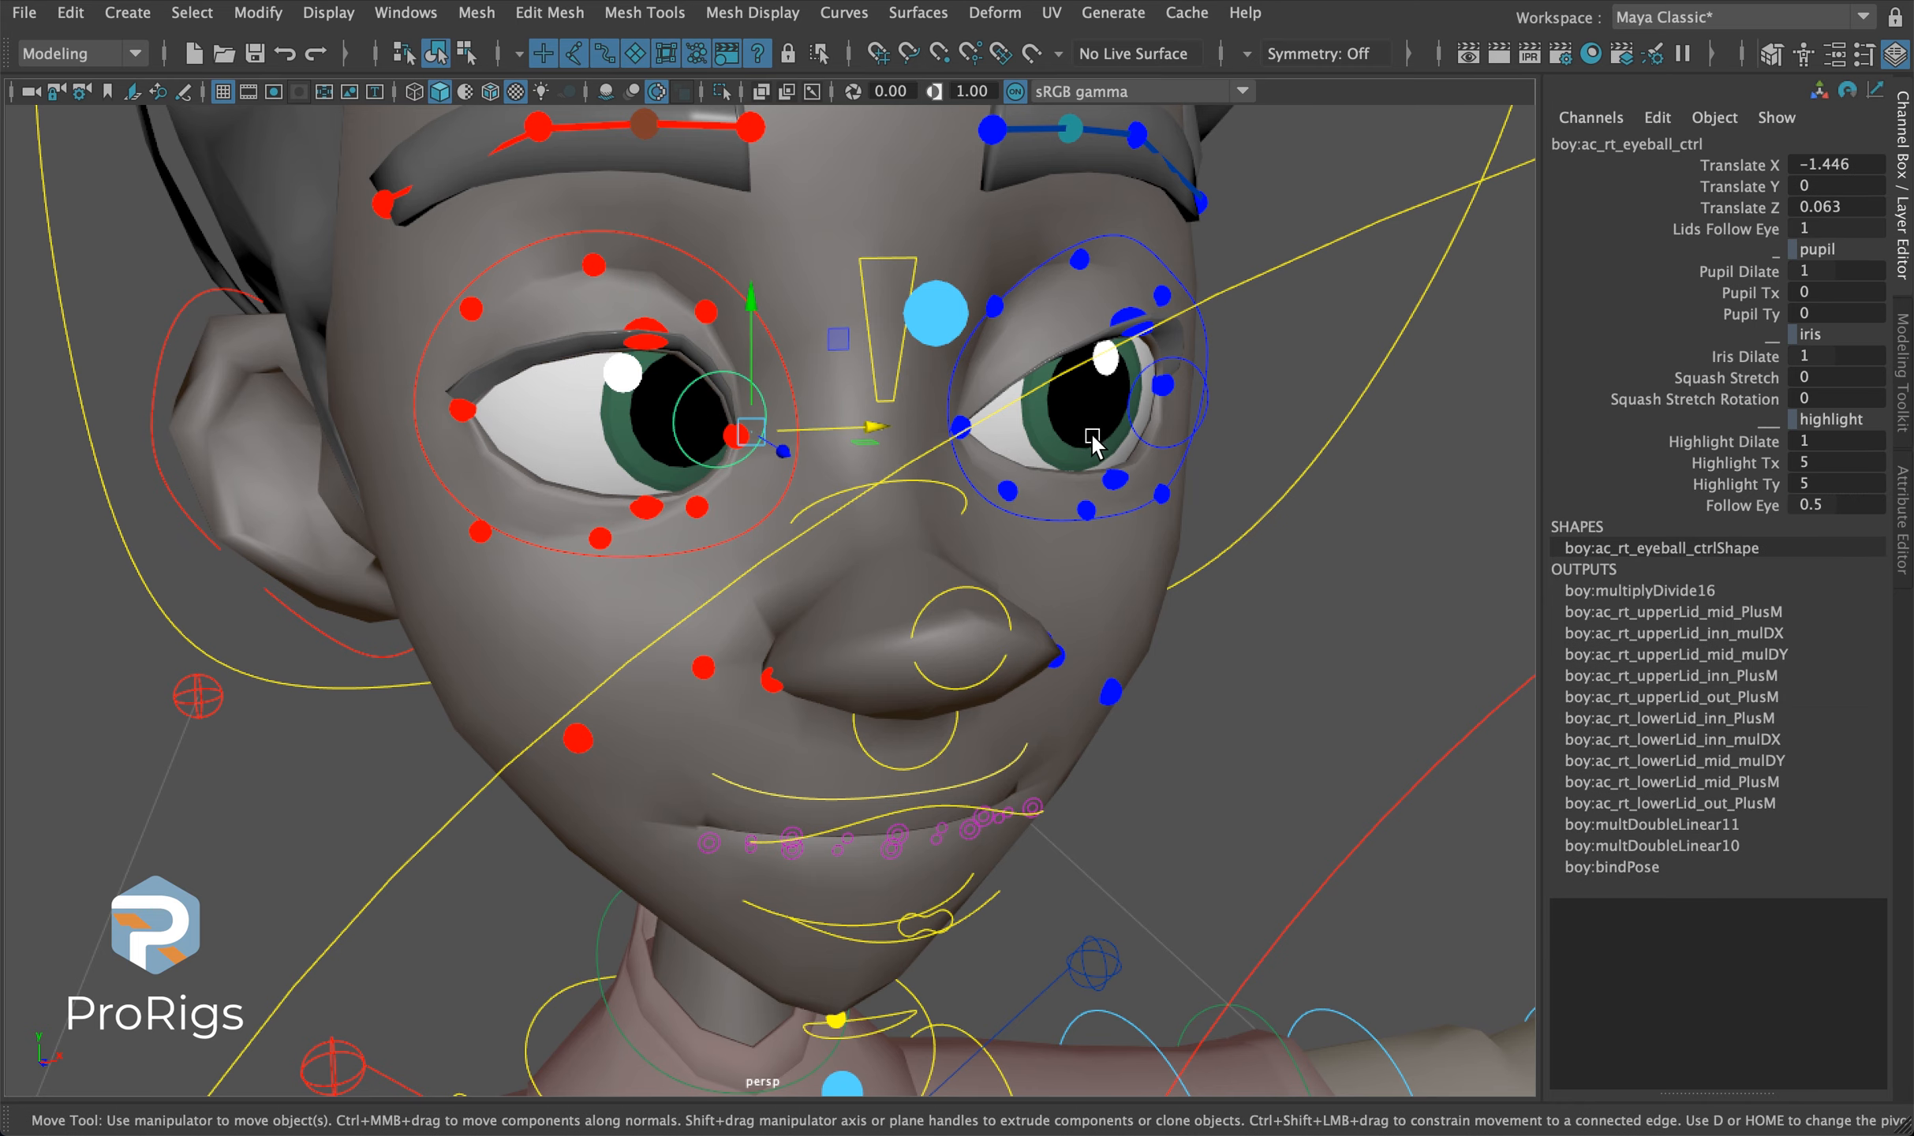
shift+click(1145, 450)
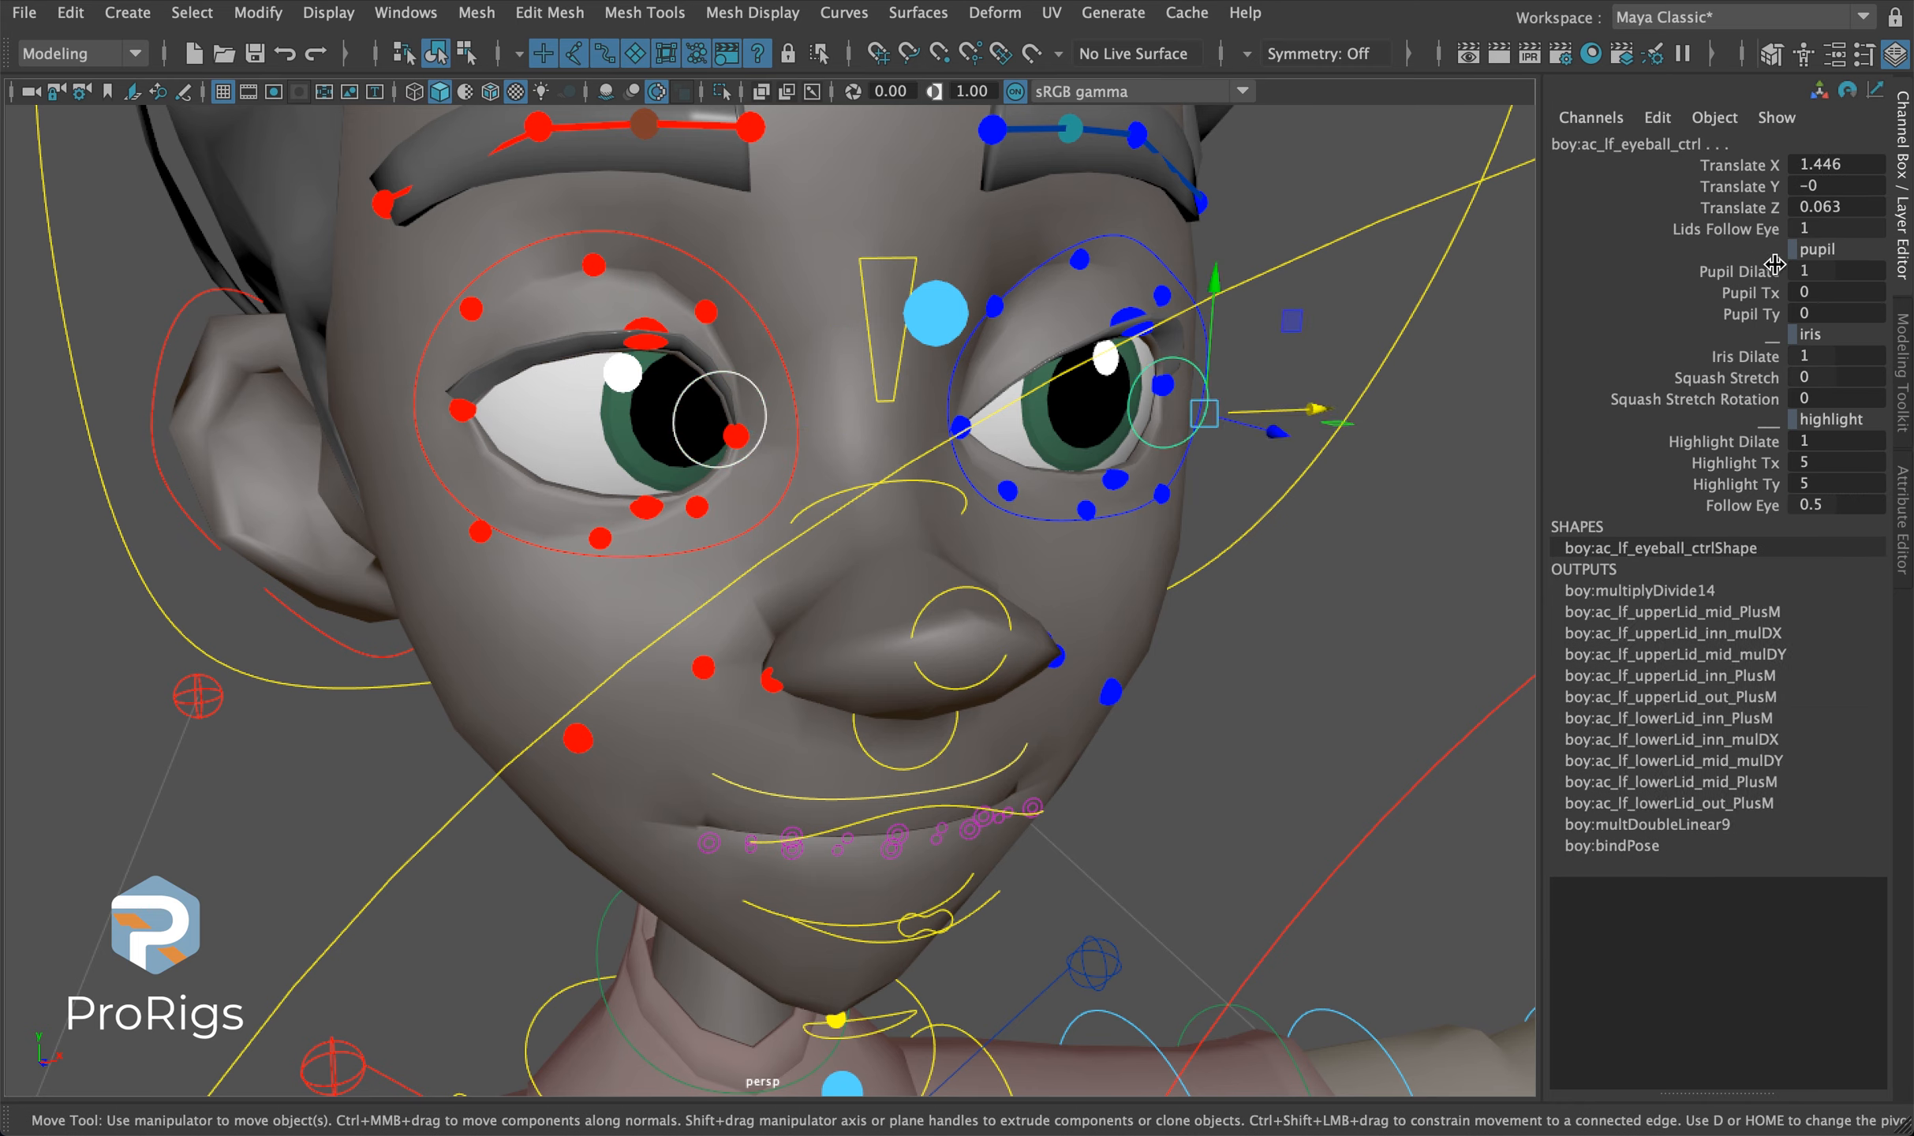
double_click(1813, 229)
text(0.3)
key(Return)
drag(1317, 410, 1119, 427)
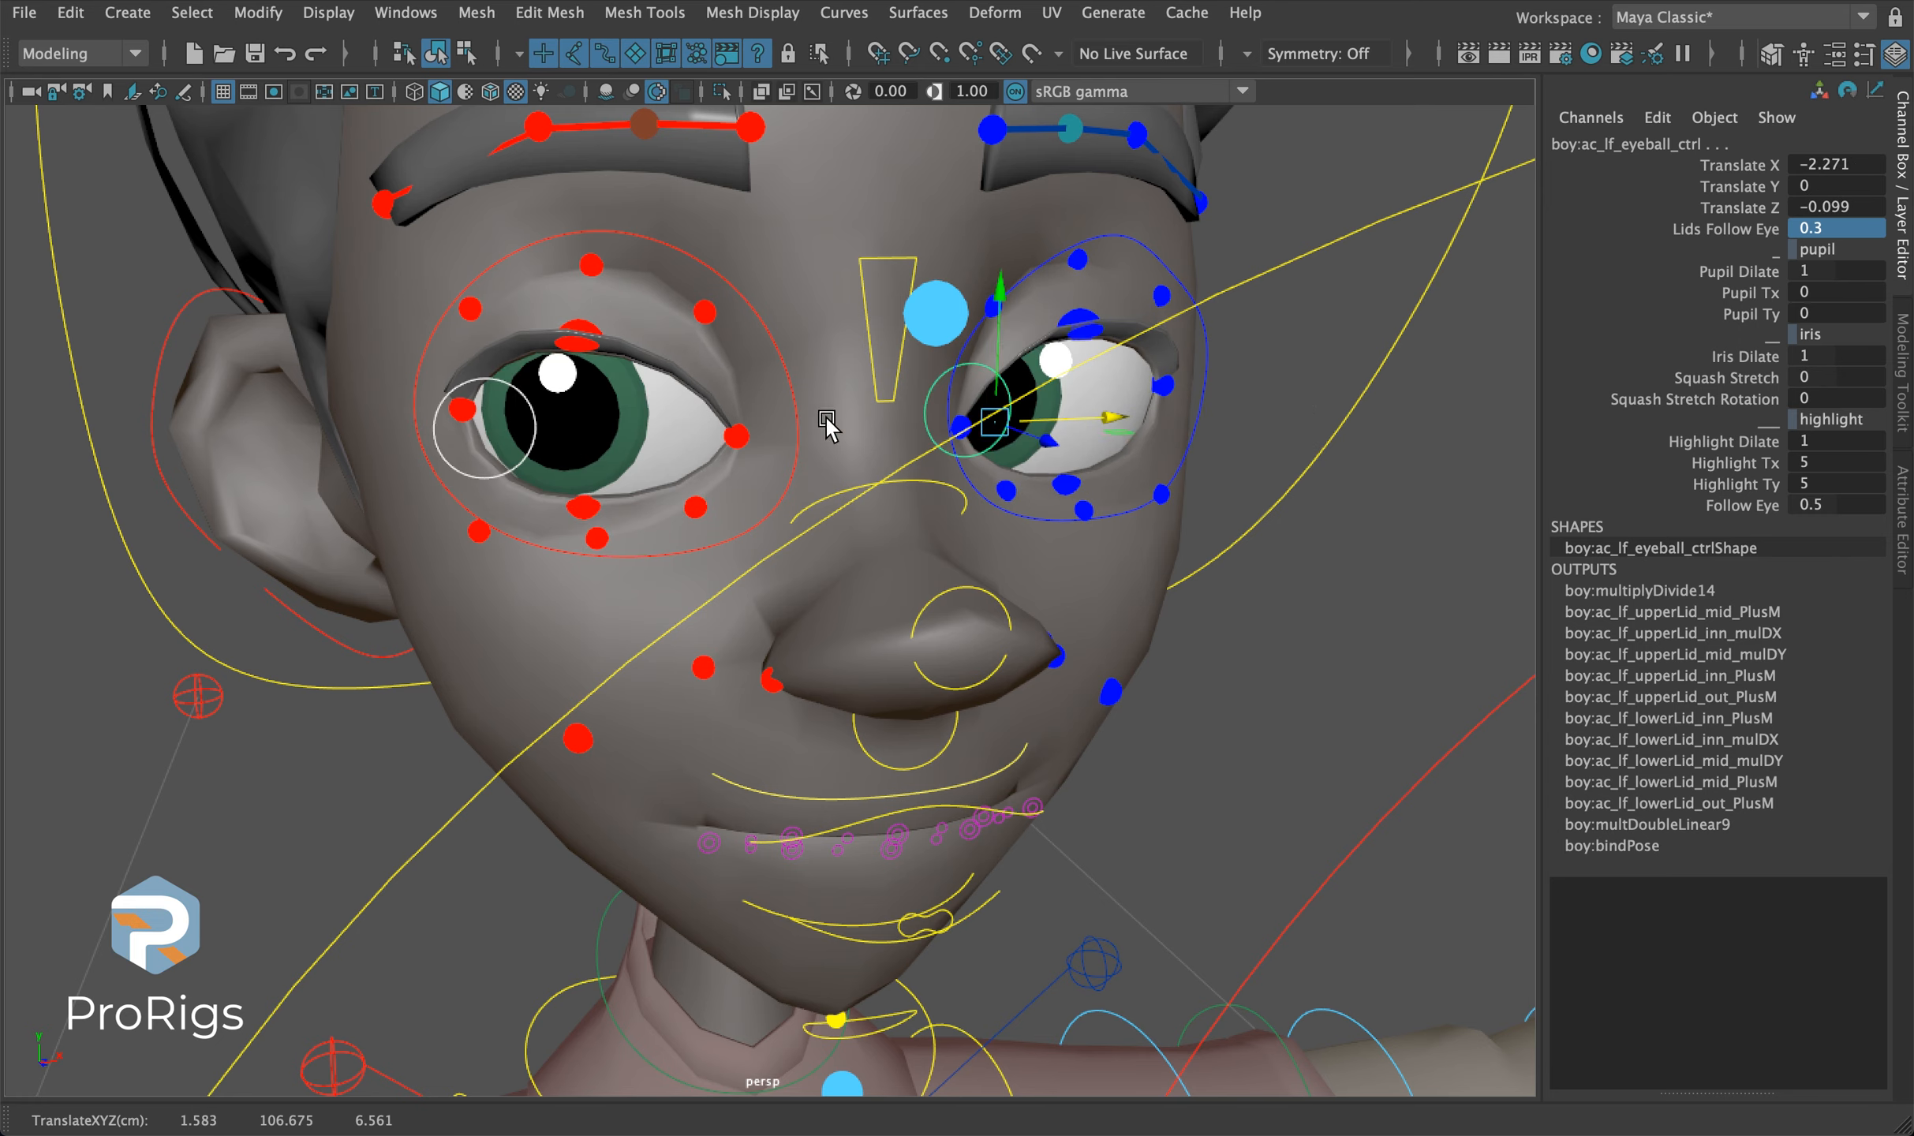
drag(1105, 416, 1229, 439)
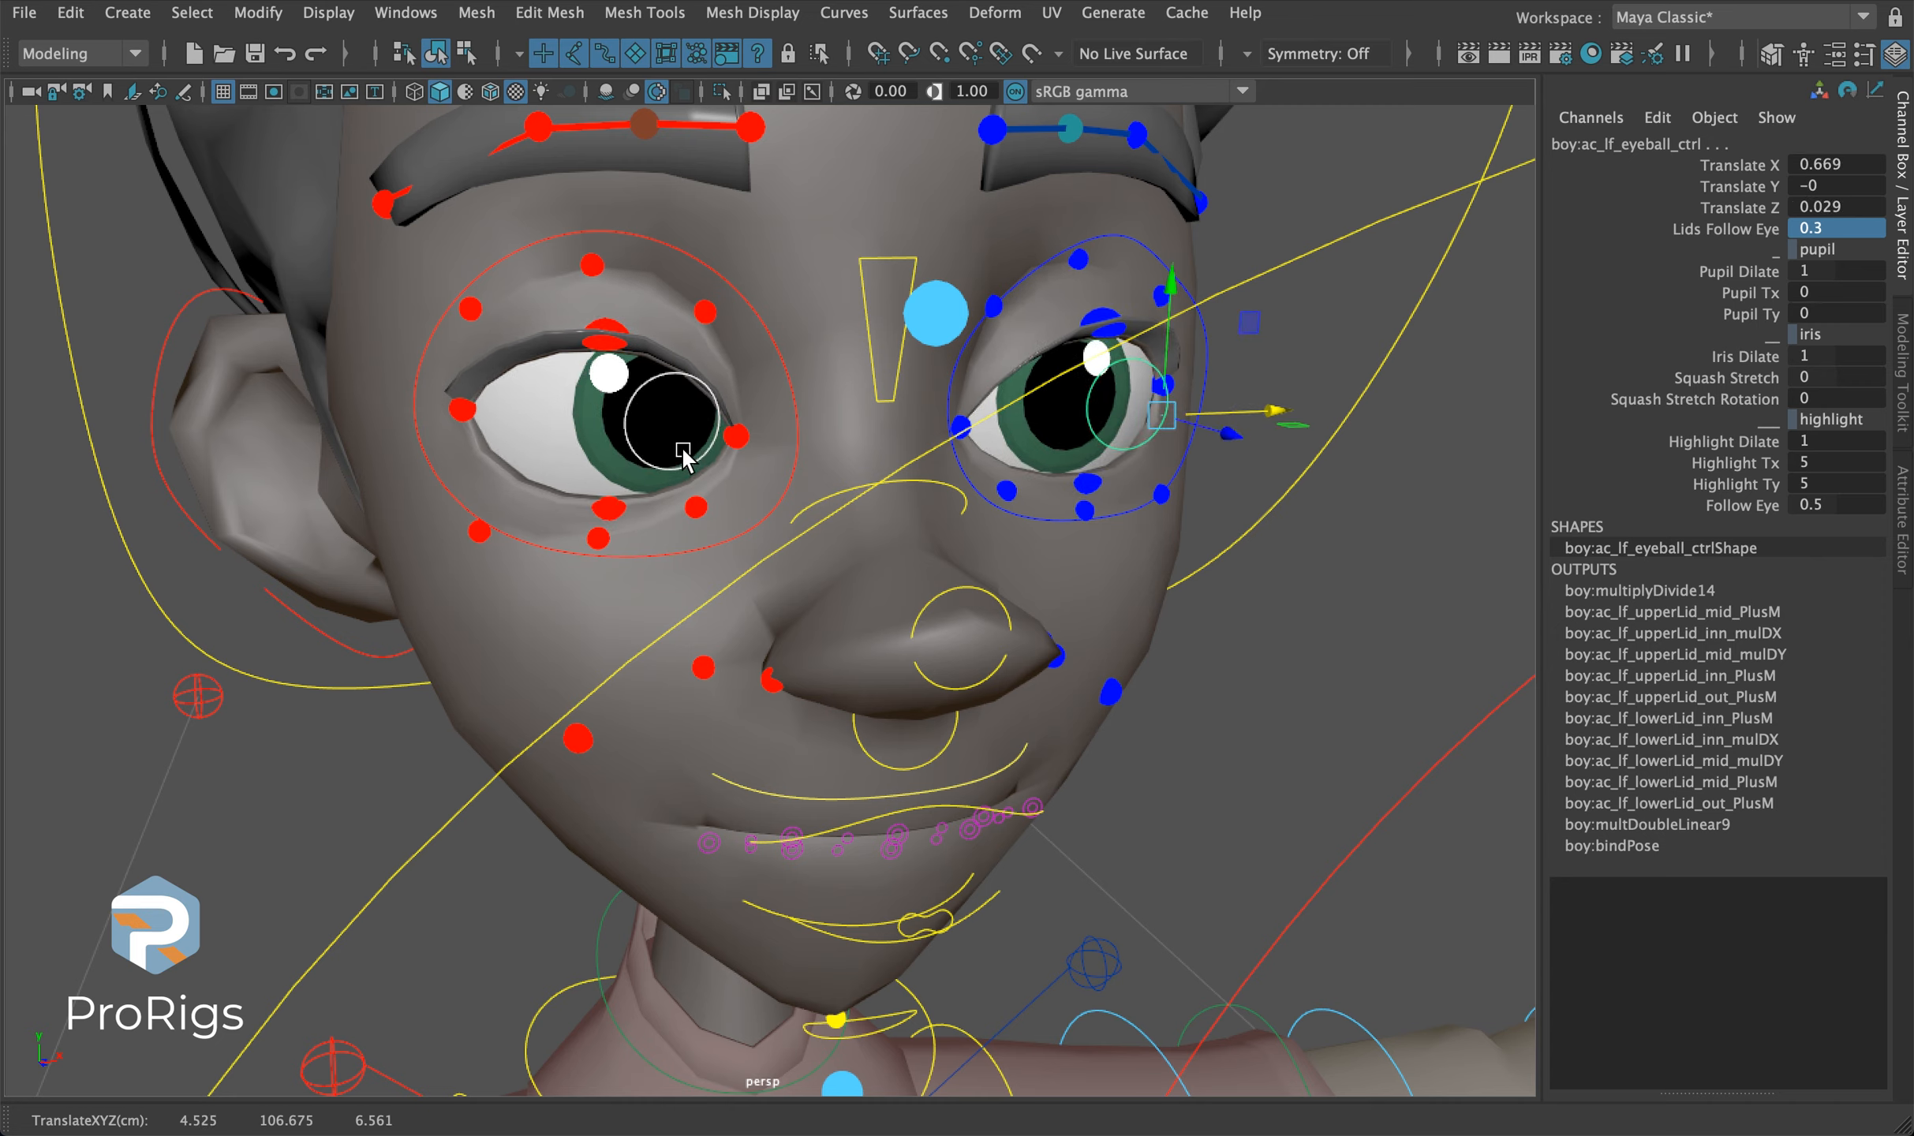
Try Lids Follow Eye at 1 on both eyeball controls, and restore it to 0.3.
click(1620, 236)
middle_drag(1079, 308, 987, 287)
middle_drag(739, 274, 1213, 299)
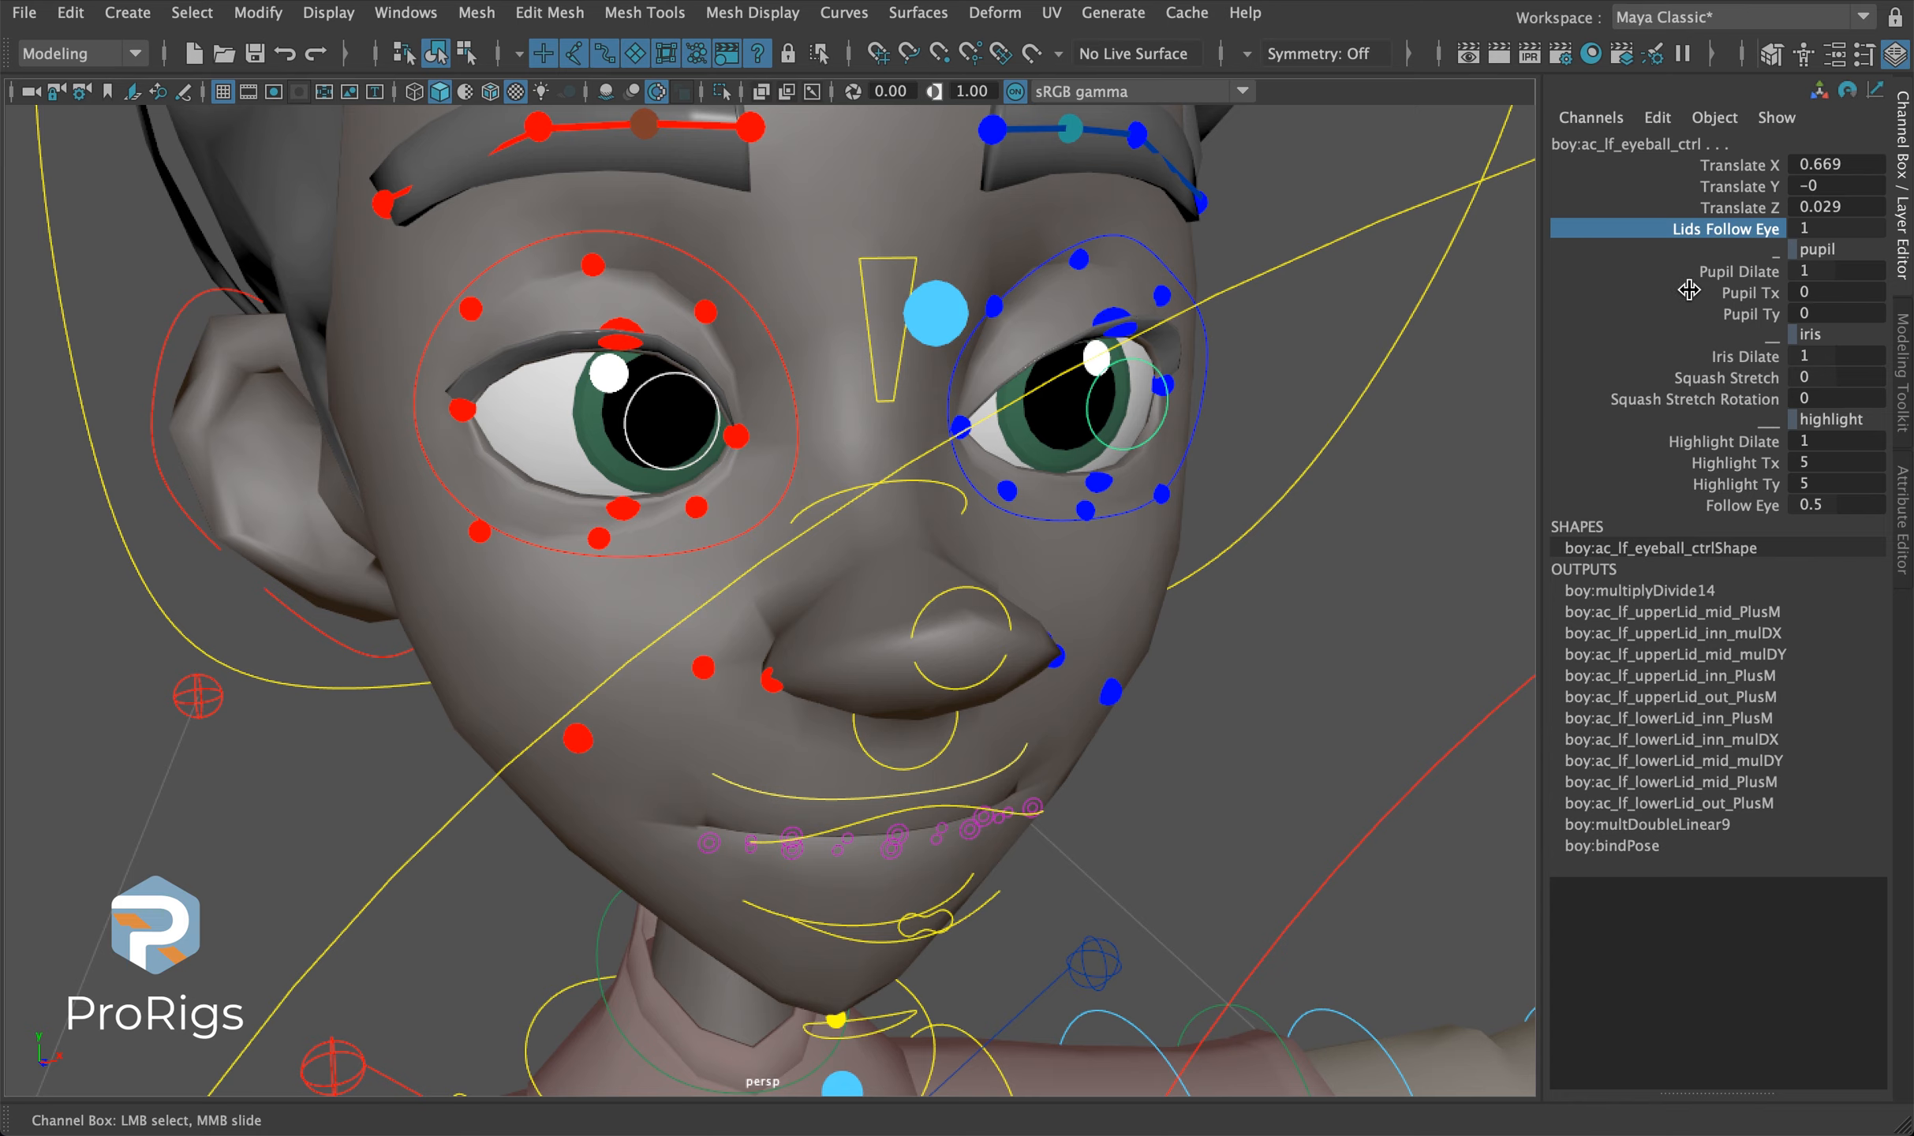
click(1815, 227)
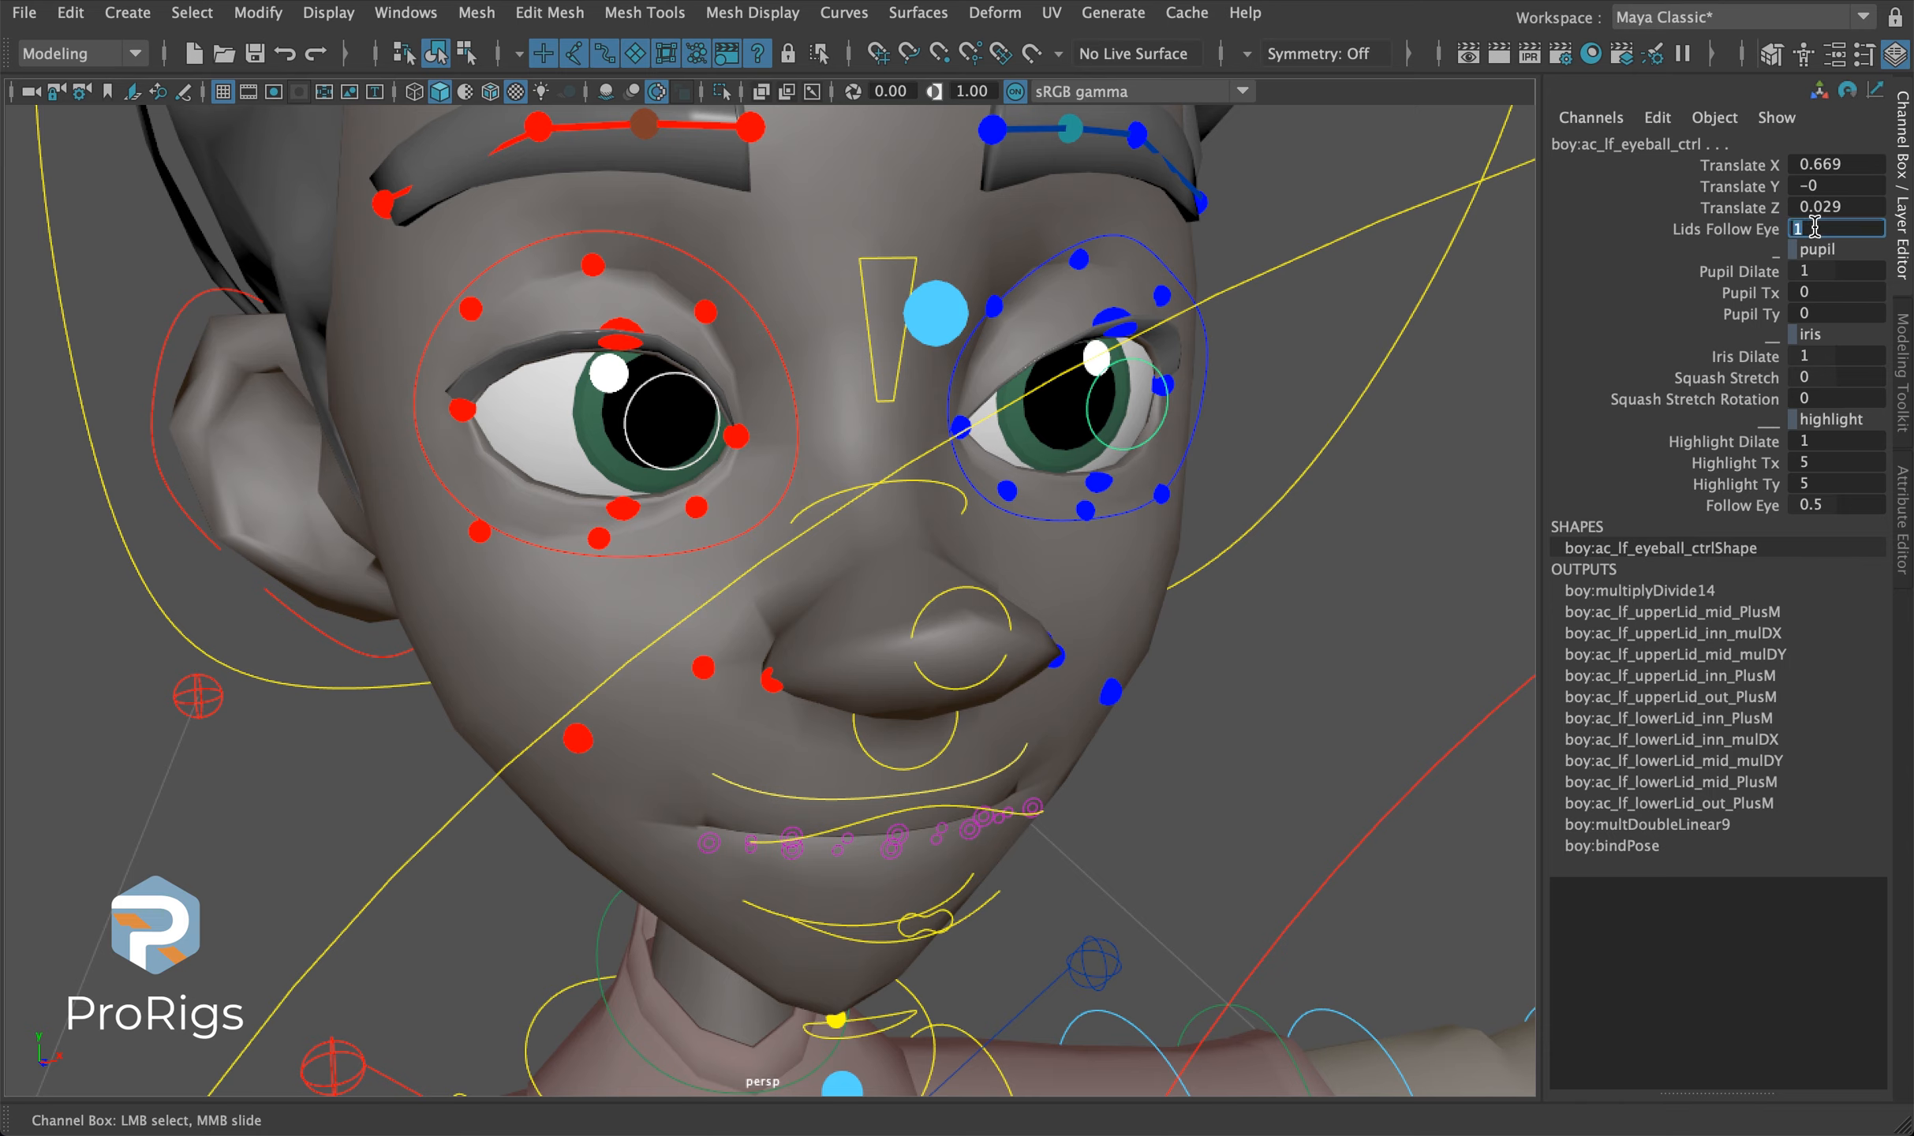
text(0)
key(Return)
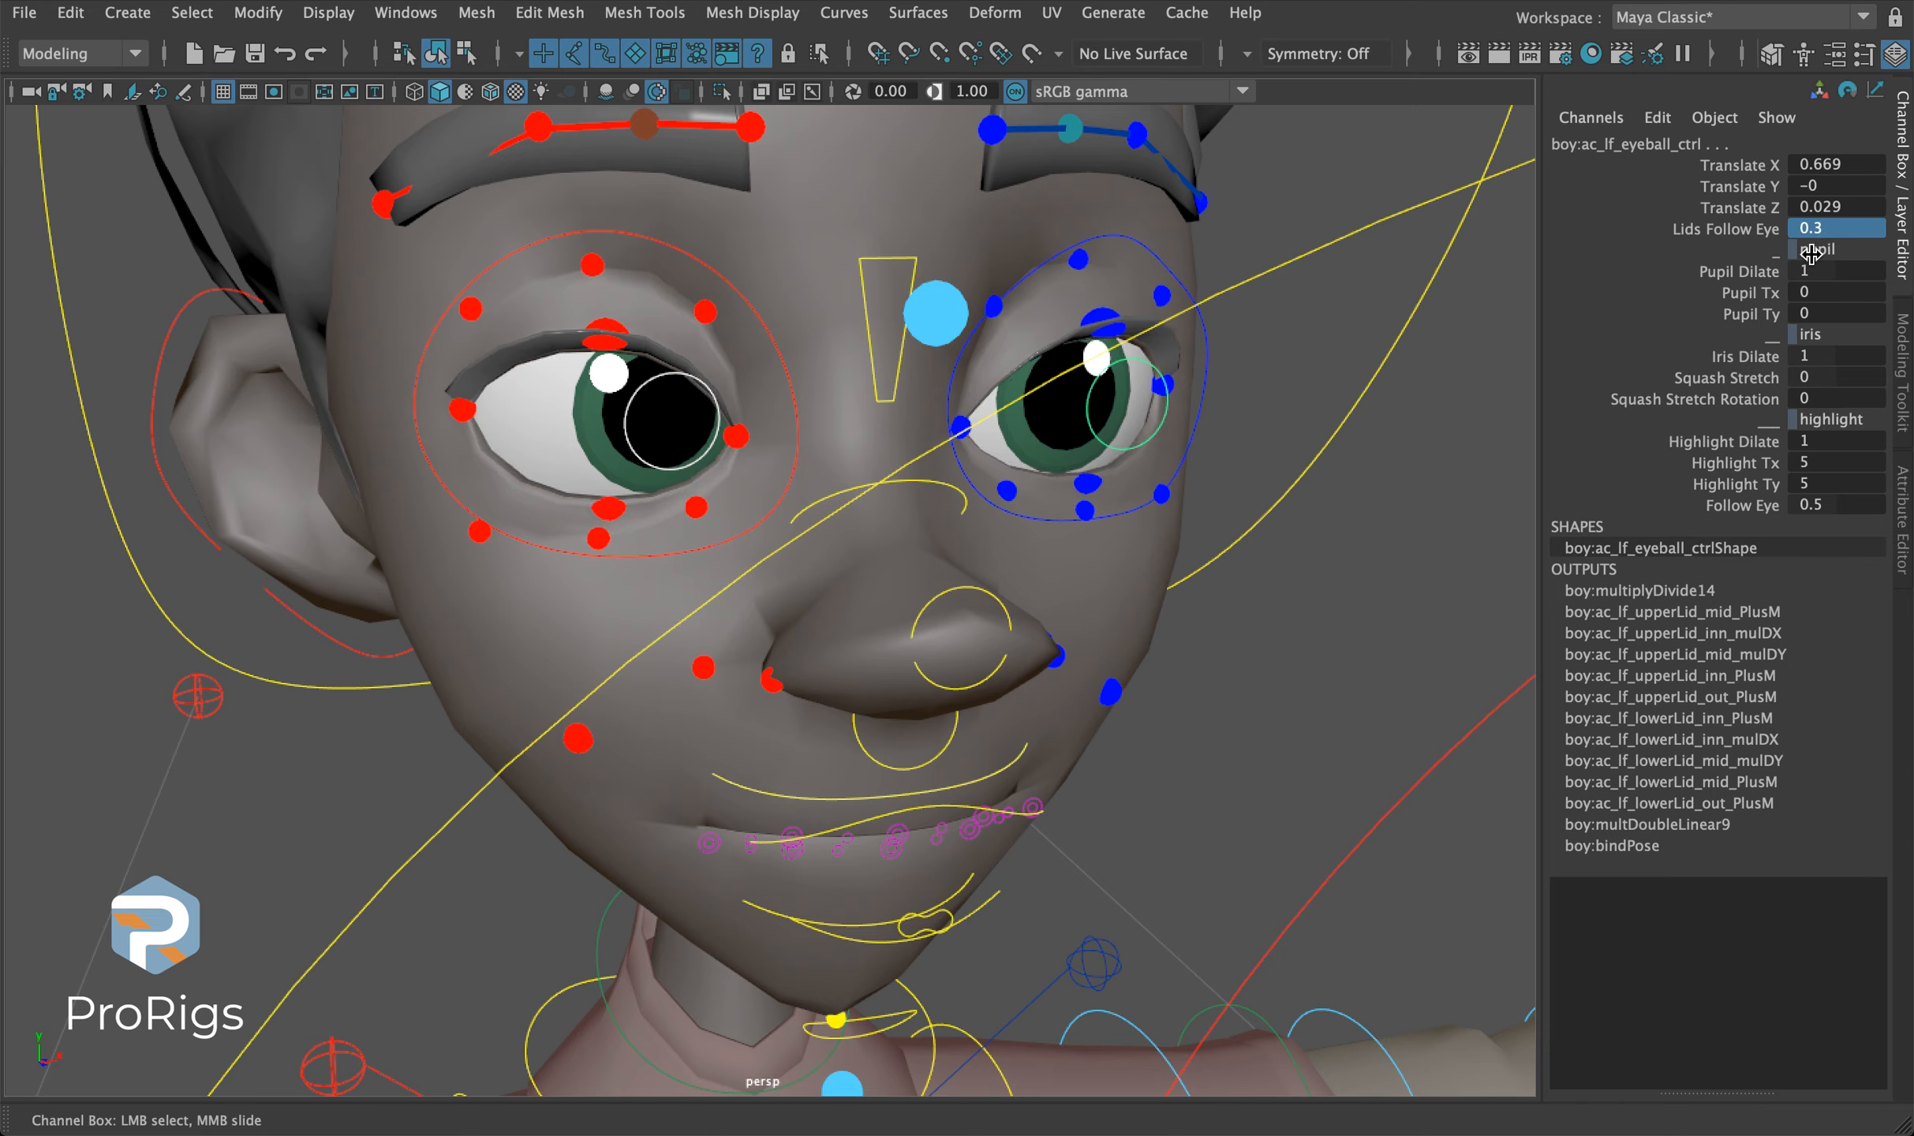
Set Pupil Dilate to 0.8 on both eyeball controls.
click(1741, 271)
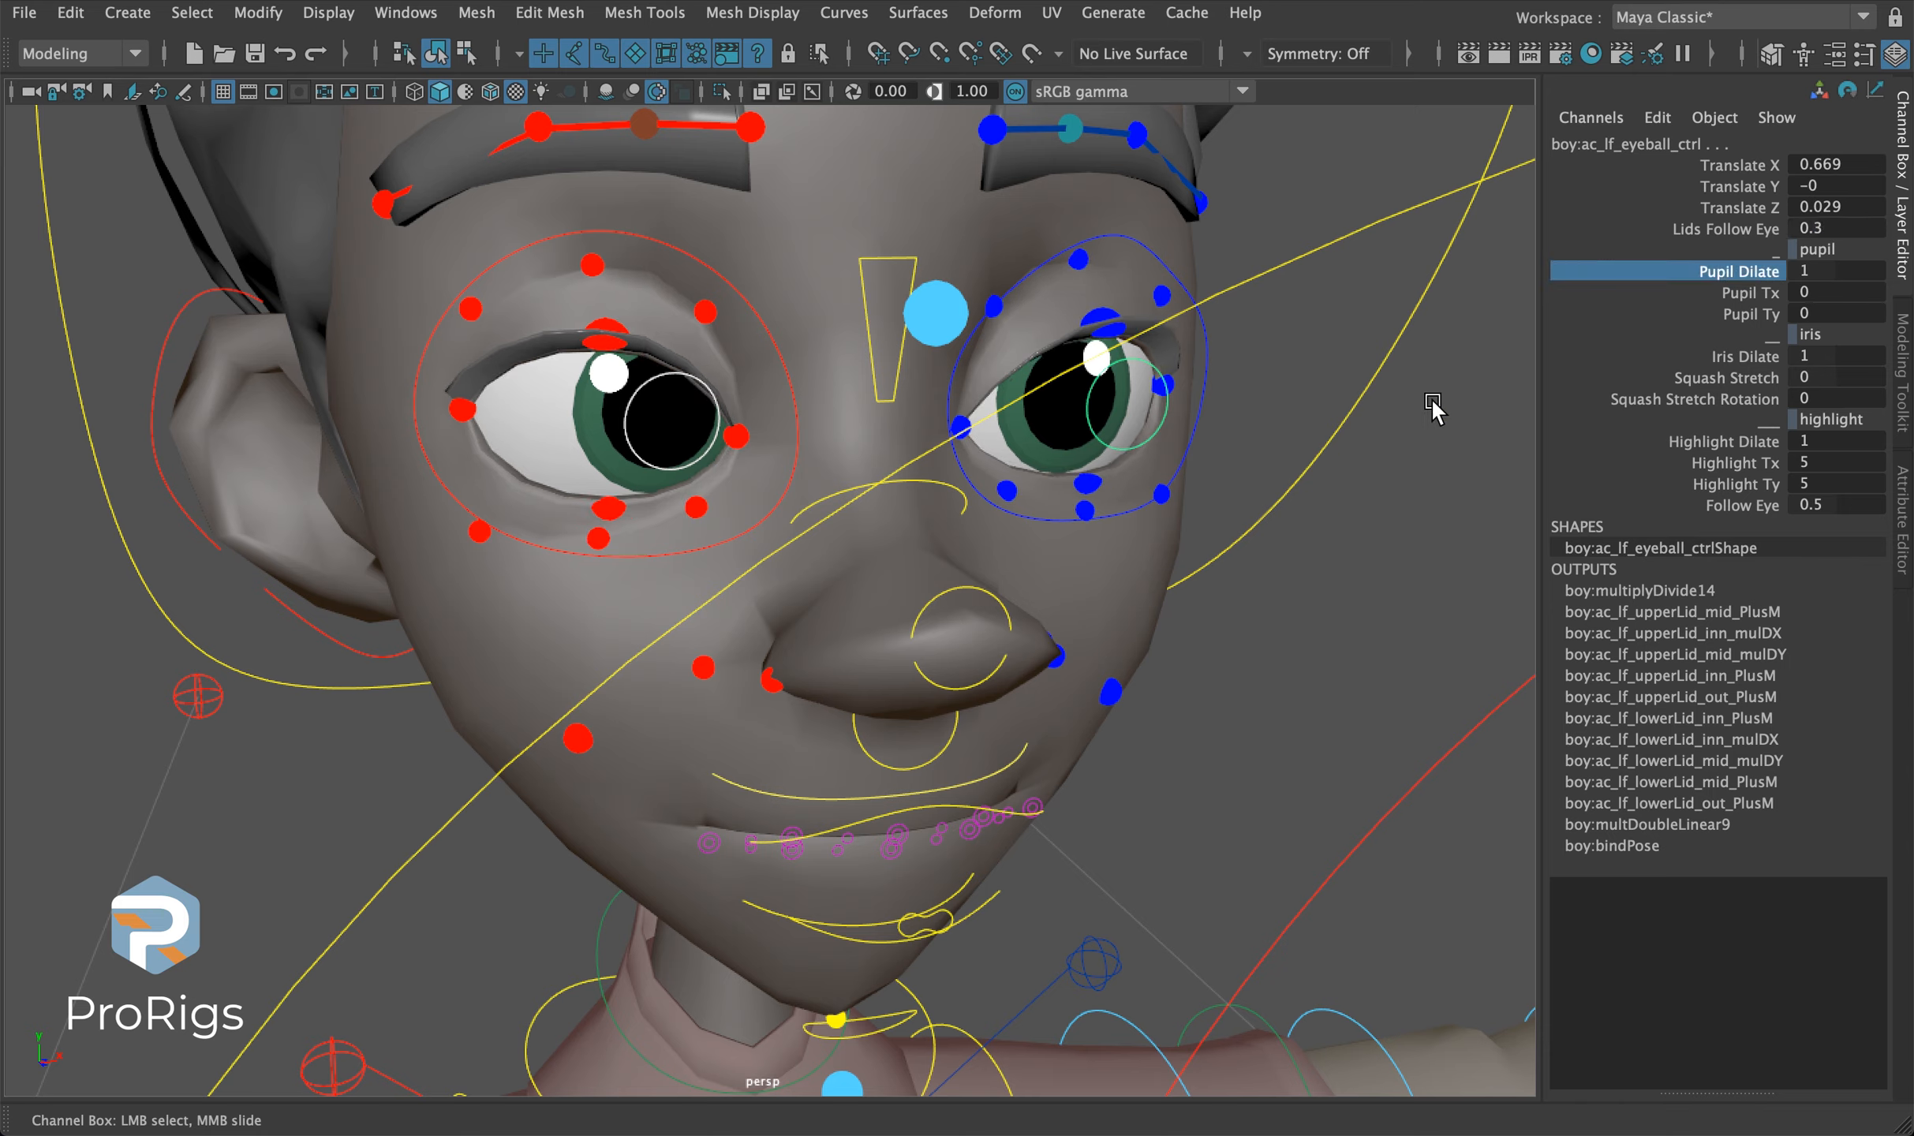
middle_drag(1395, 286, 1407, 354)
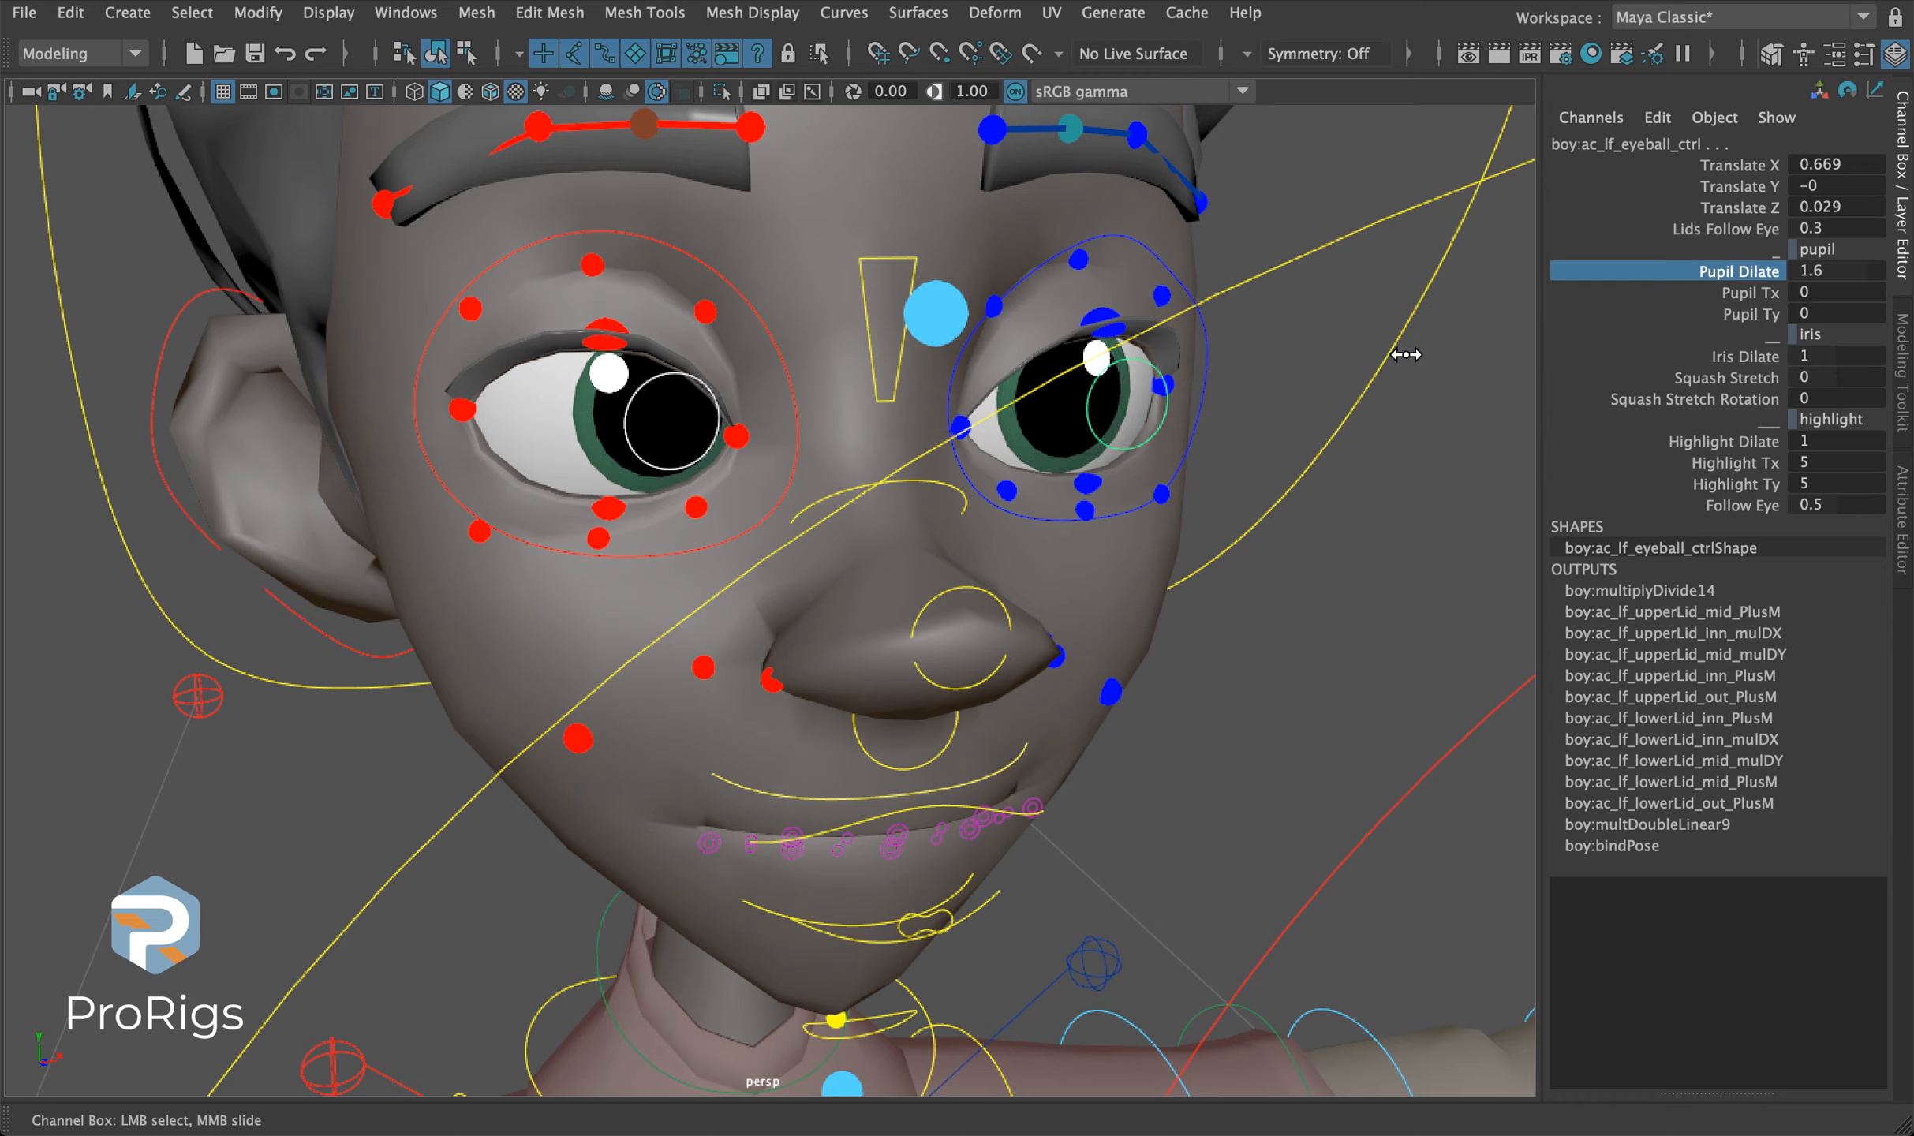
click(1843, 271)
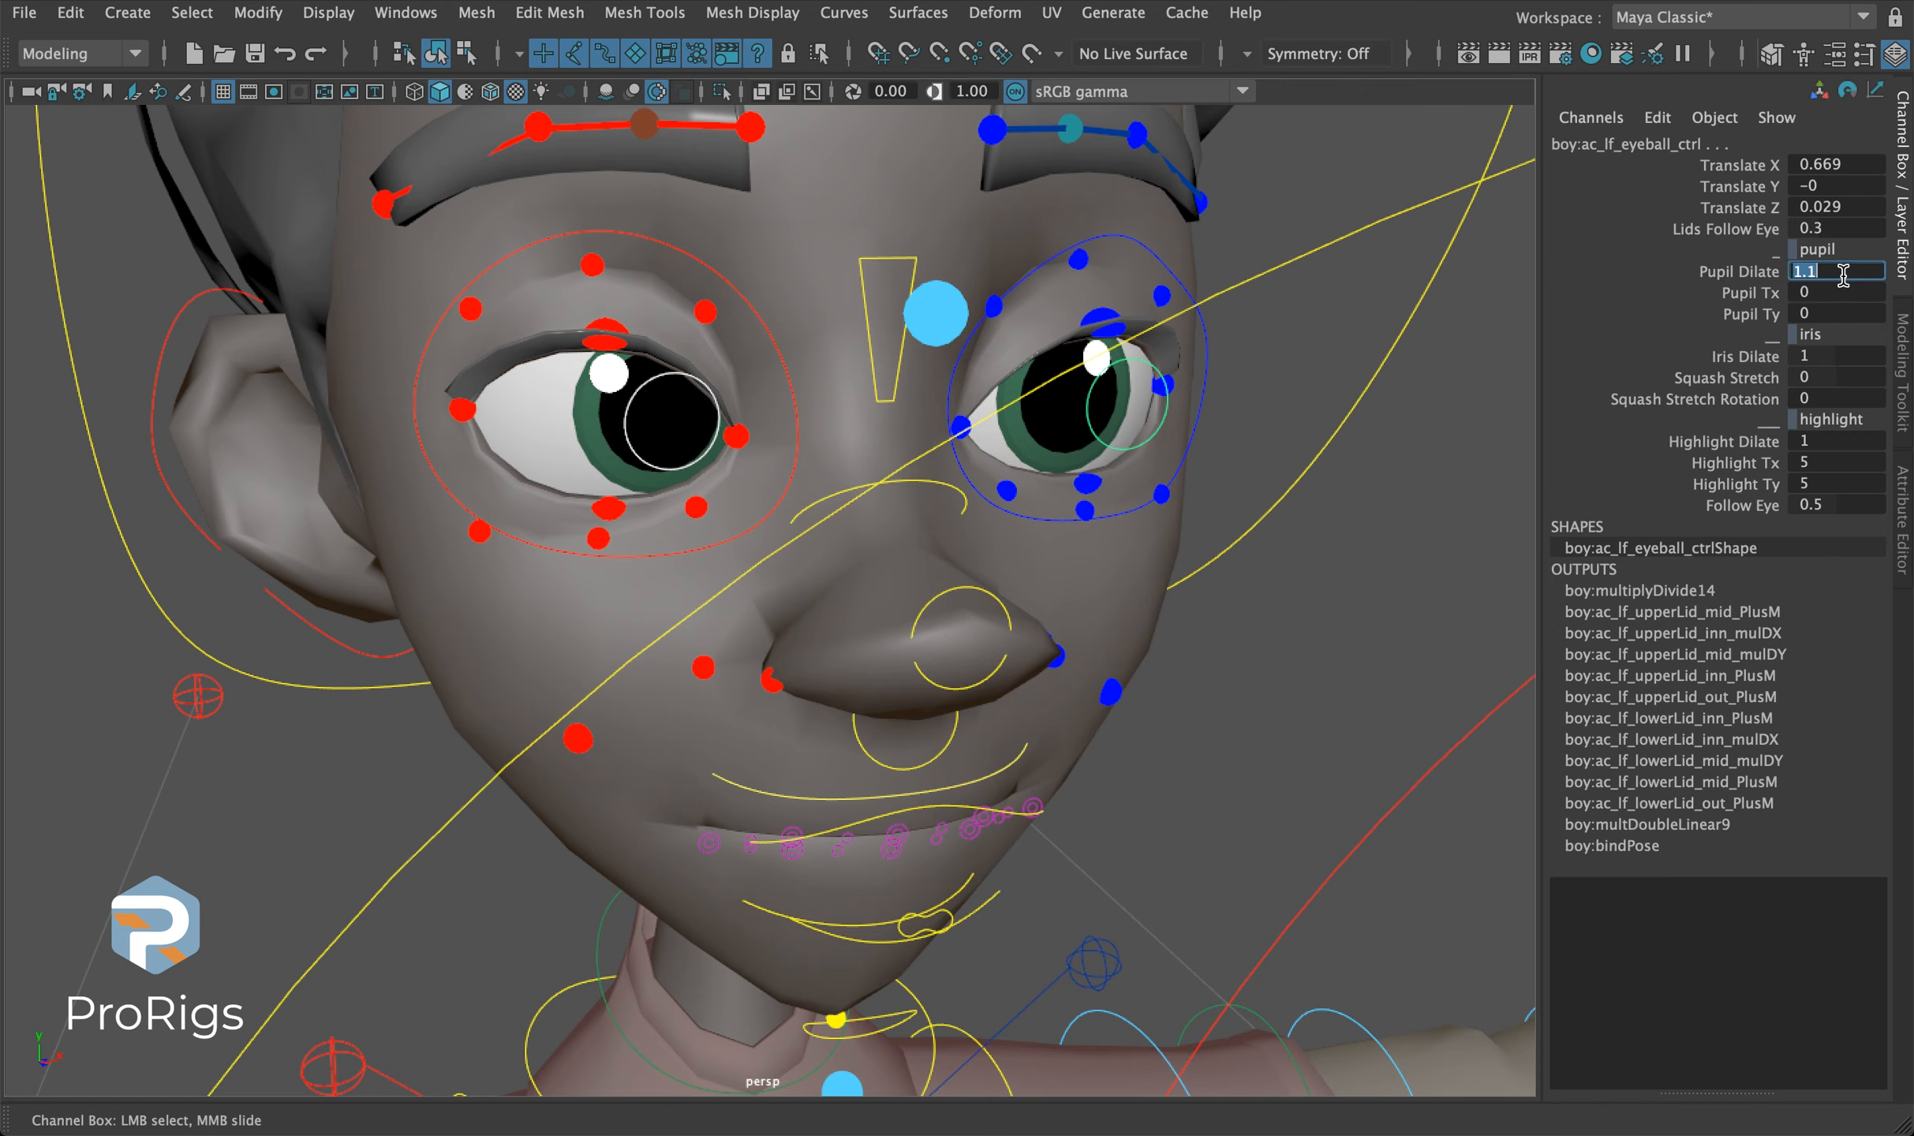
text(0.8)
key(Return)
Move both eyeball controls sideways to about -2.9 in Translate X and clear the selection.
alt+drag(1482, 451, 1416, 433)
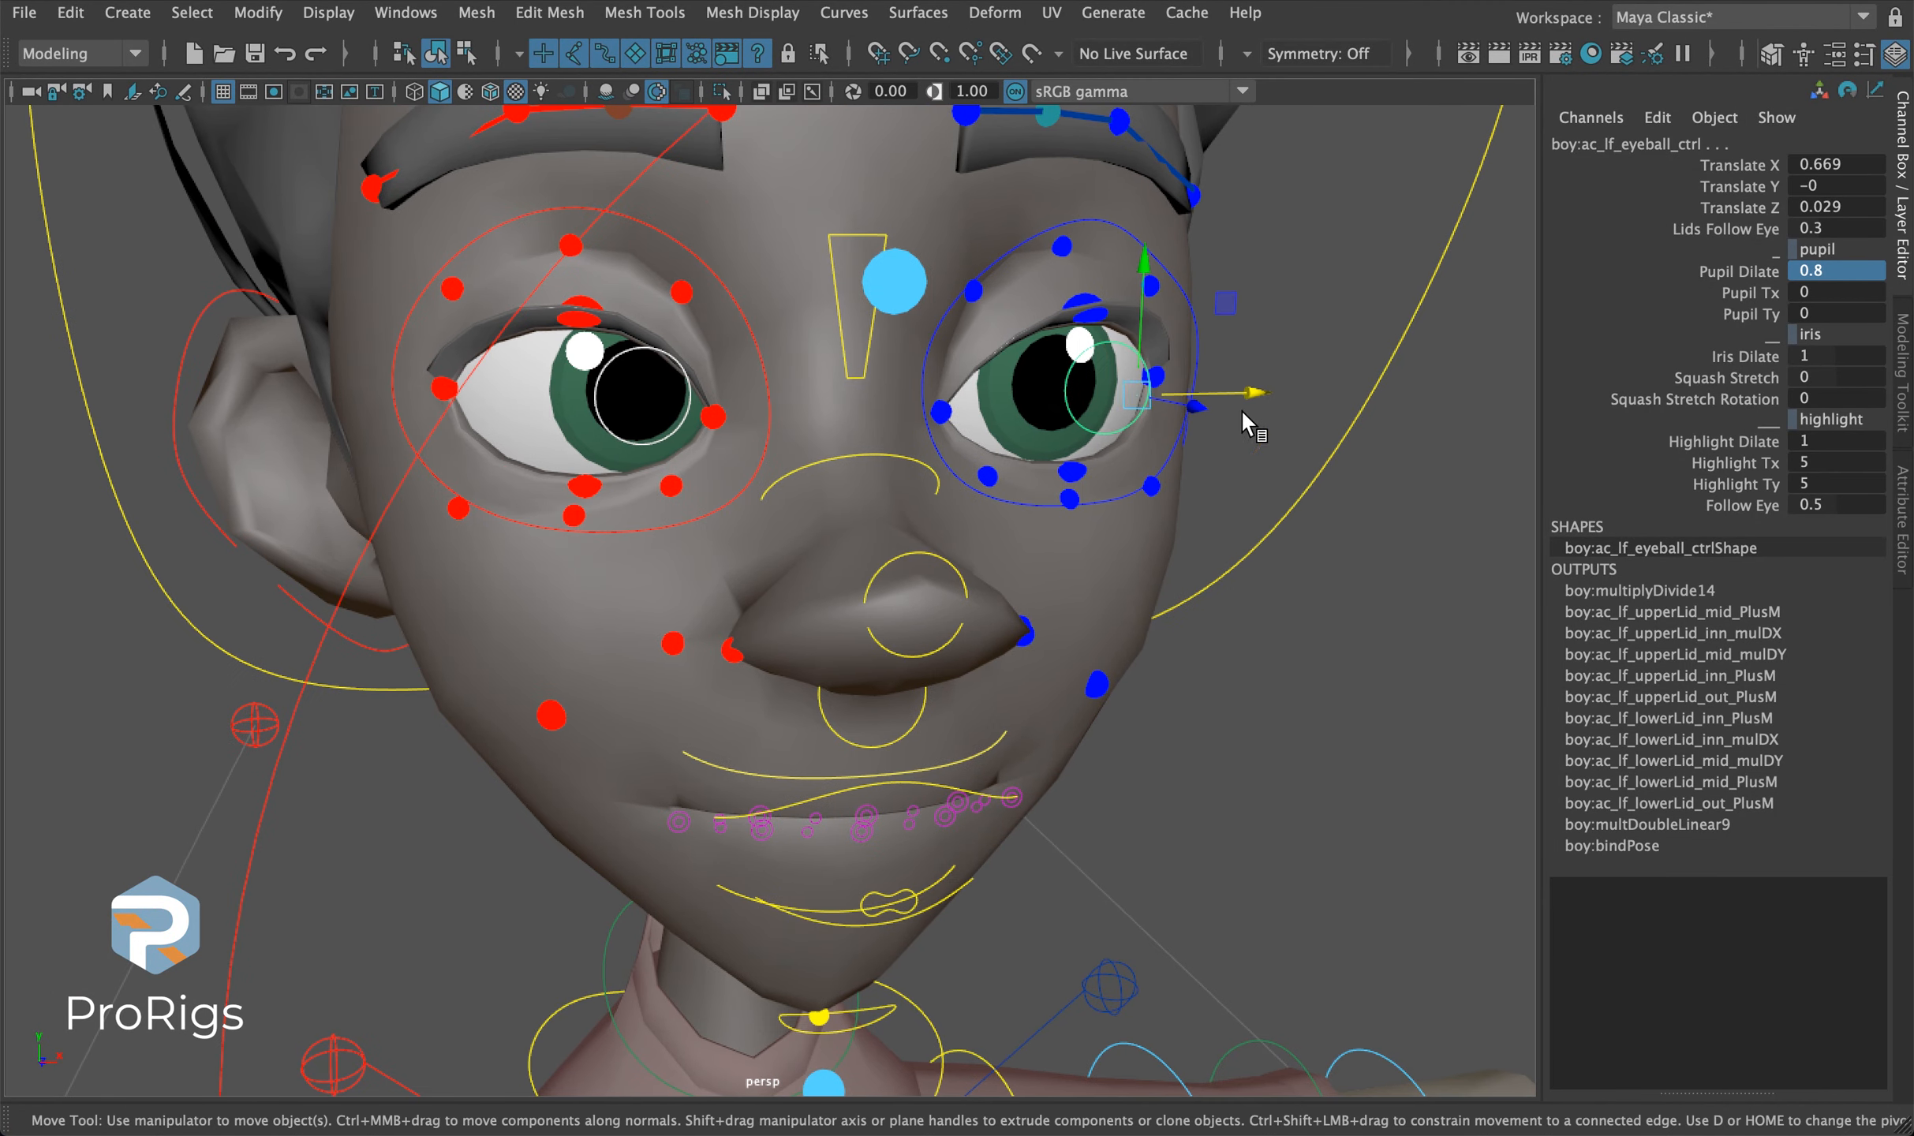
drag(1255, 392, 1054, 395)
alt+drag(843, 472, 1031, 424)
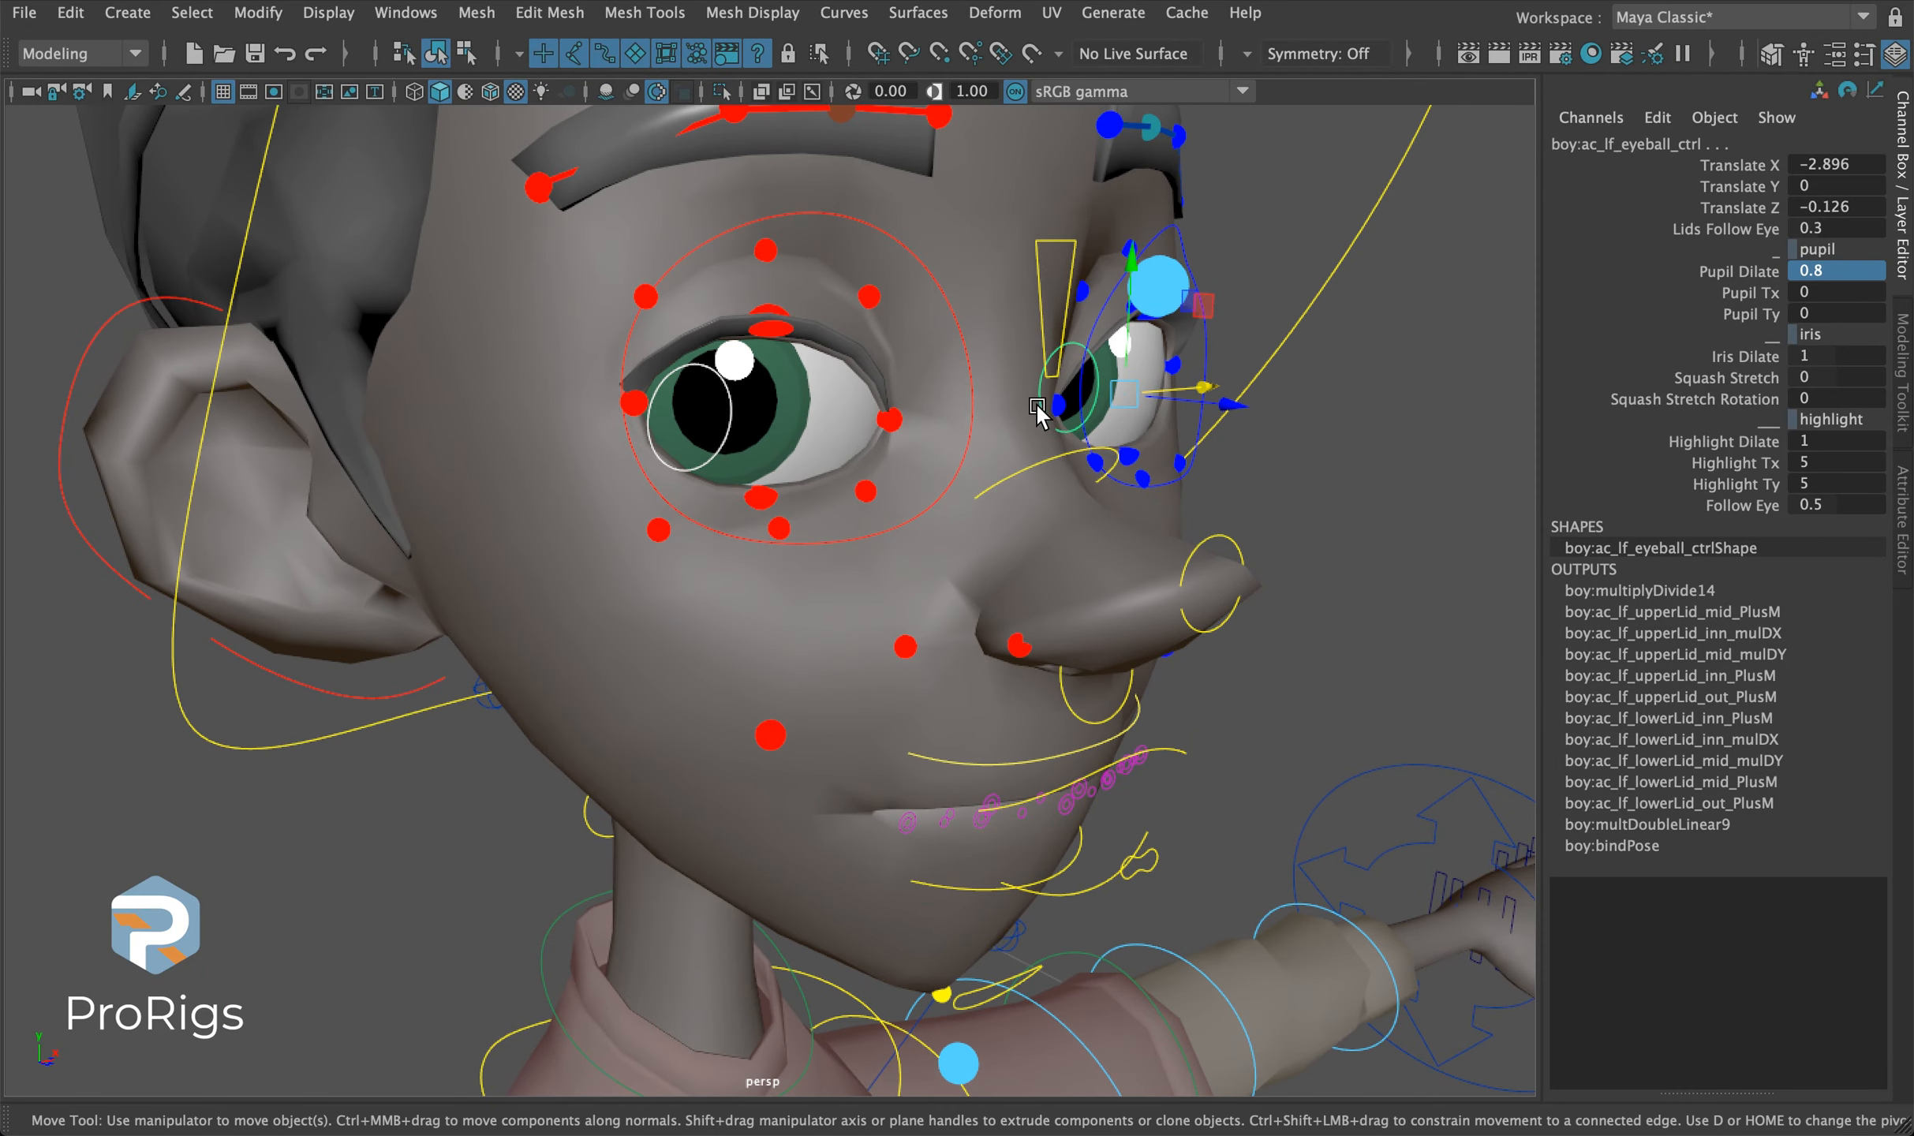
drag(1207, 370, 1499, 385)
click(1500, 384)
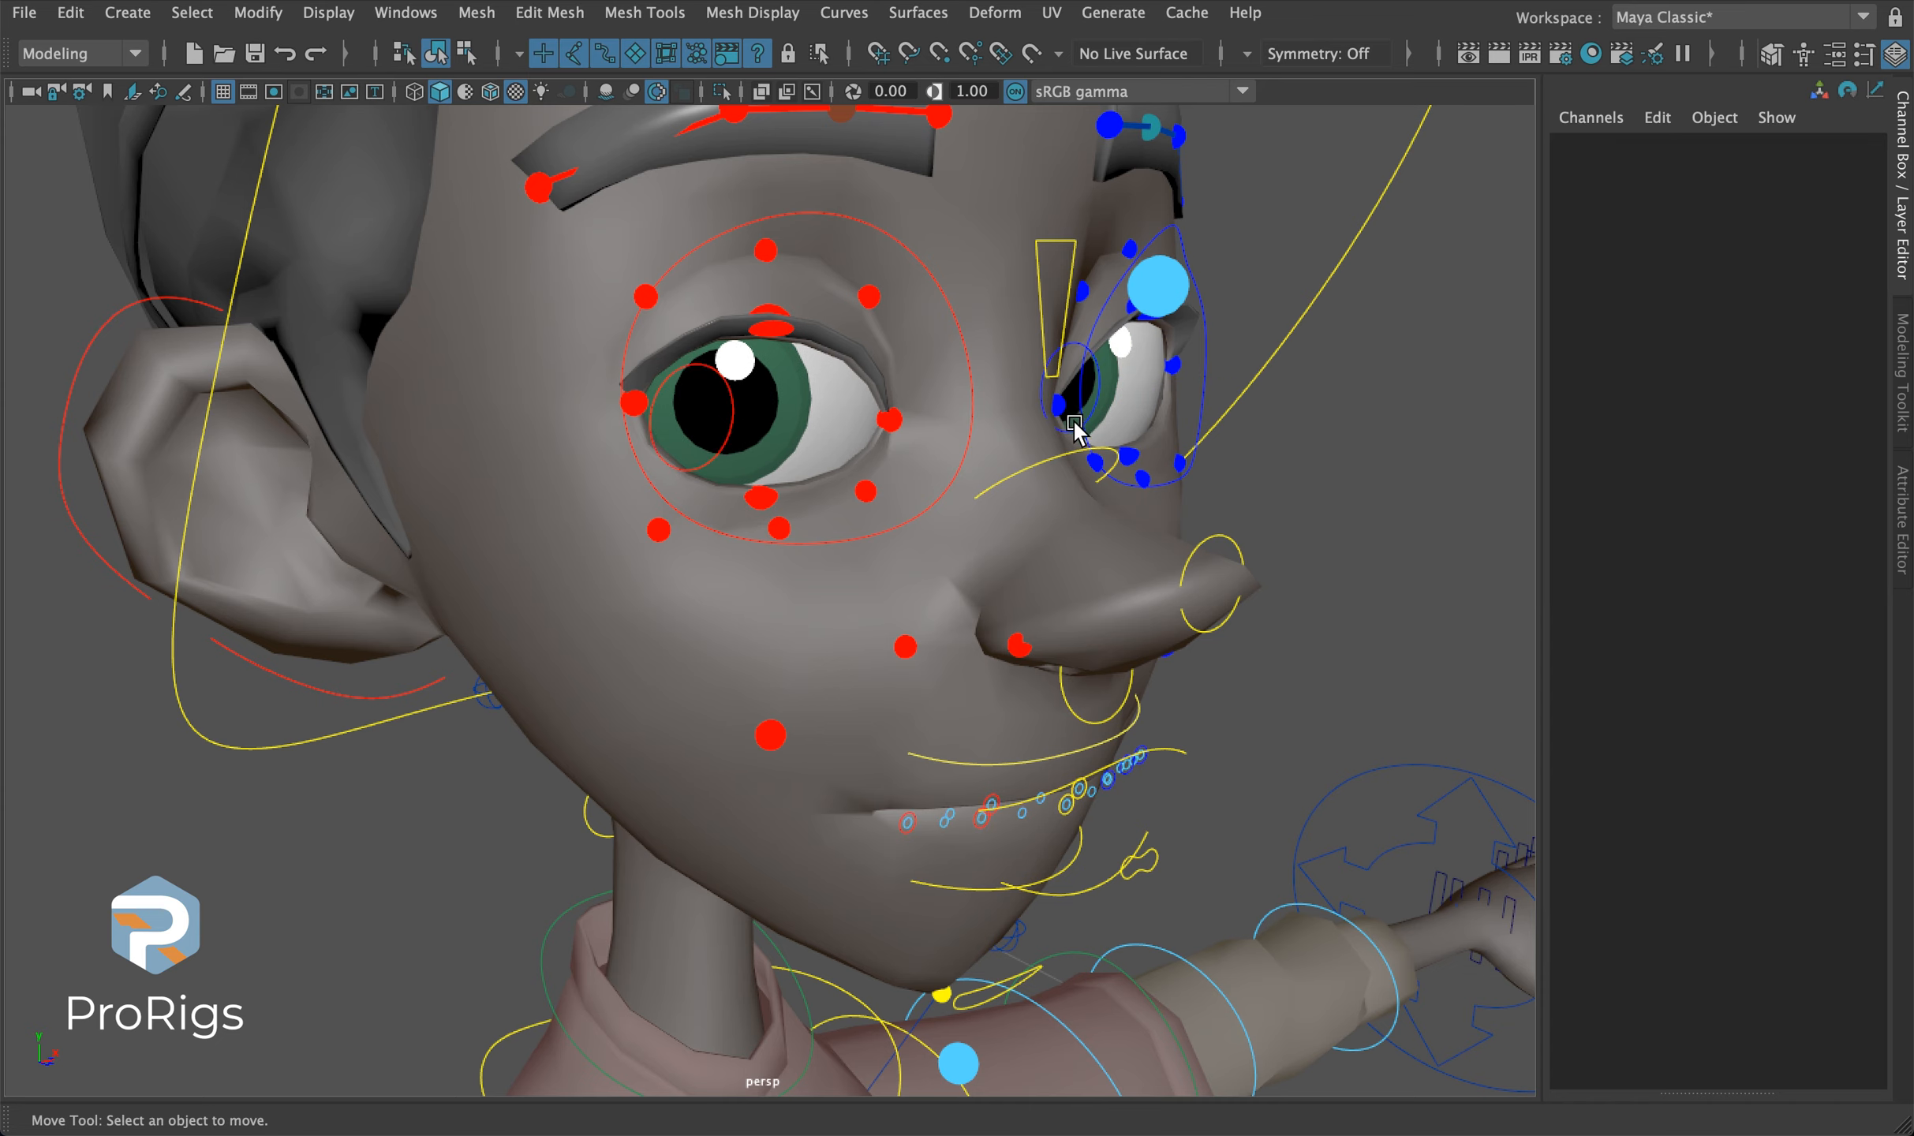
Try moving only the character's left eyeball control to about -0.98 in Translate X, and undo the move.
click(1101, 409)
drag(1186, 385, 1241, 379)
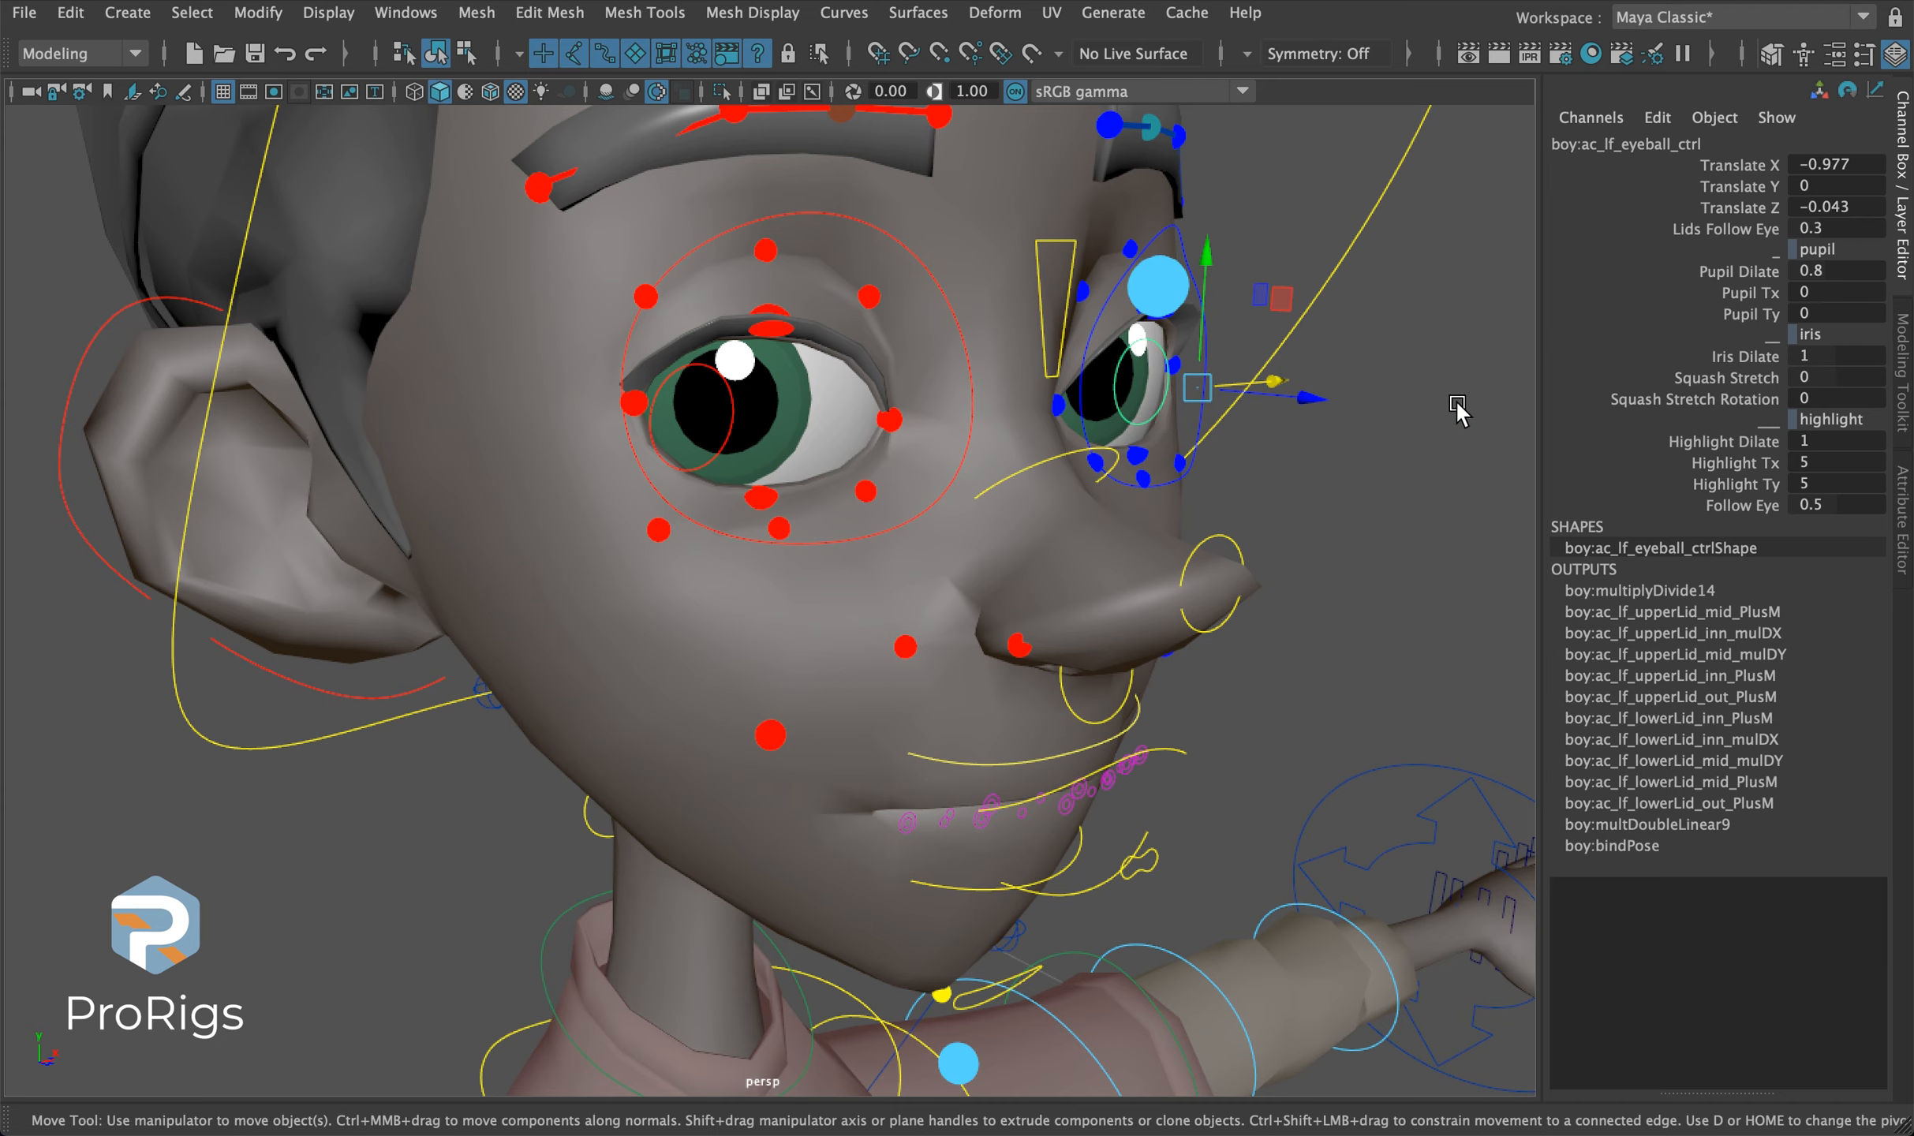
key(z)
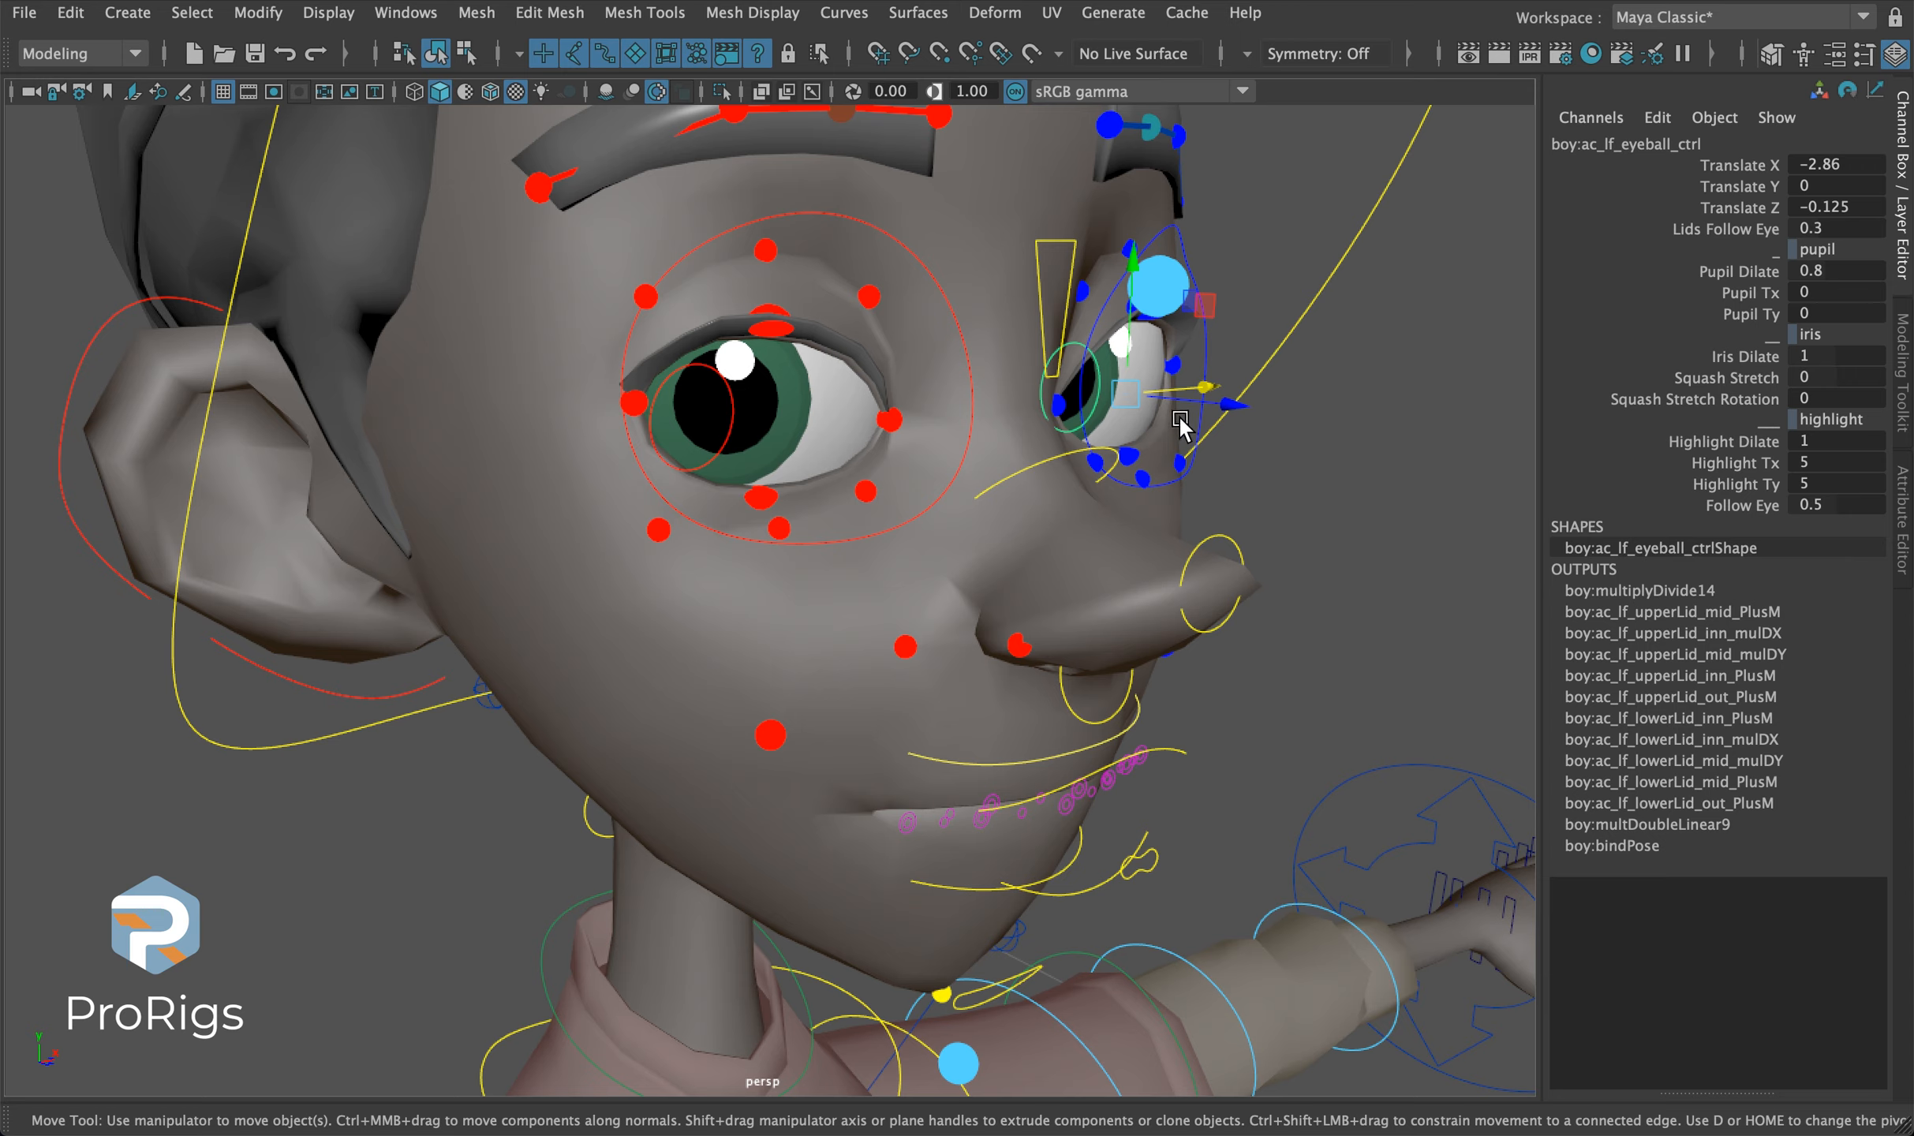
Try offsetting the character's left pupil with Pupil Tx at 7.
click(1719, 298)
middle_drag(1411, 358, 1502, 358)
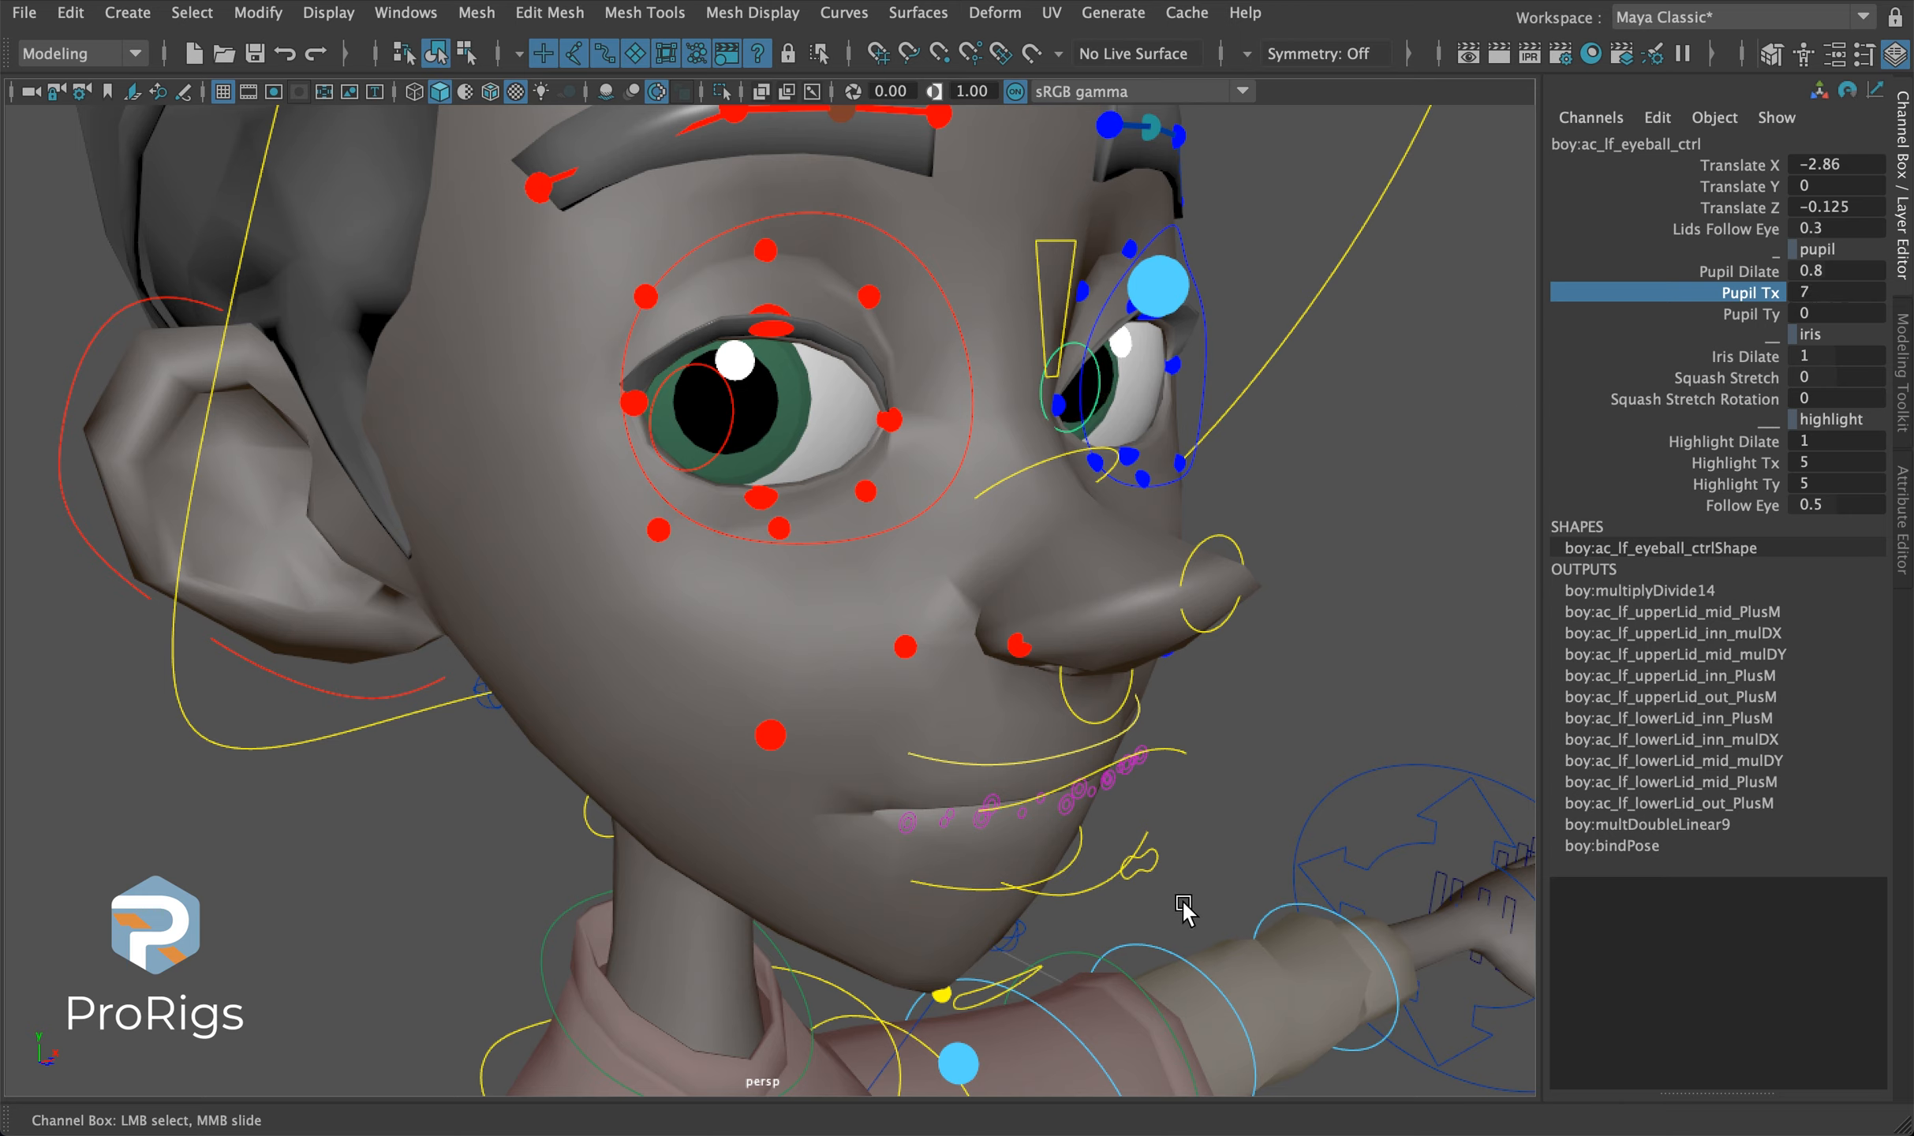
click(1029, 363)
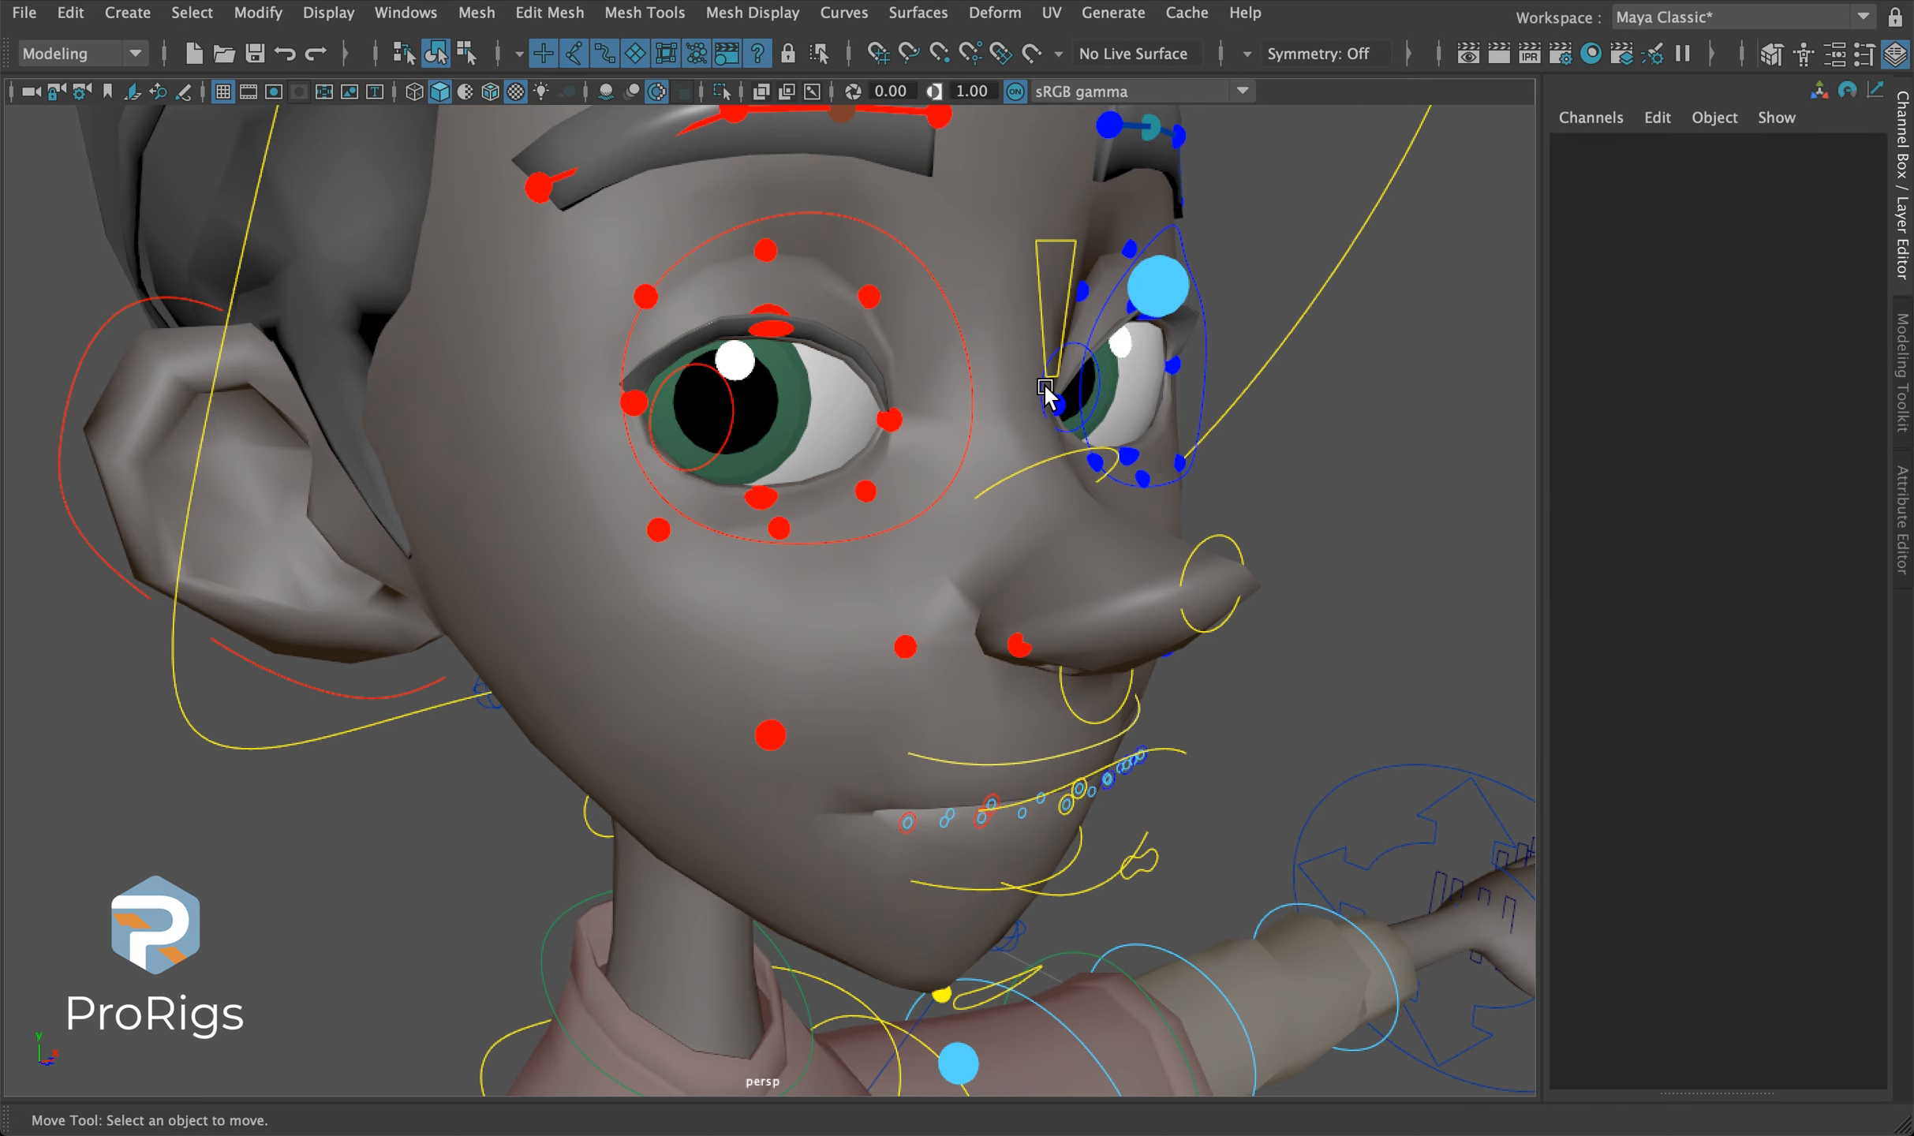
Move the character's left eyeball control to about -0.99 in Translate X and set its Pupil Tx to -3.1.
click(1045, 386)
drag(1179, 386, 1271, 384)
click(1724, 313)
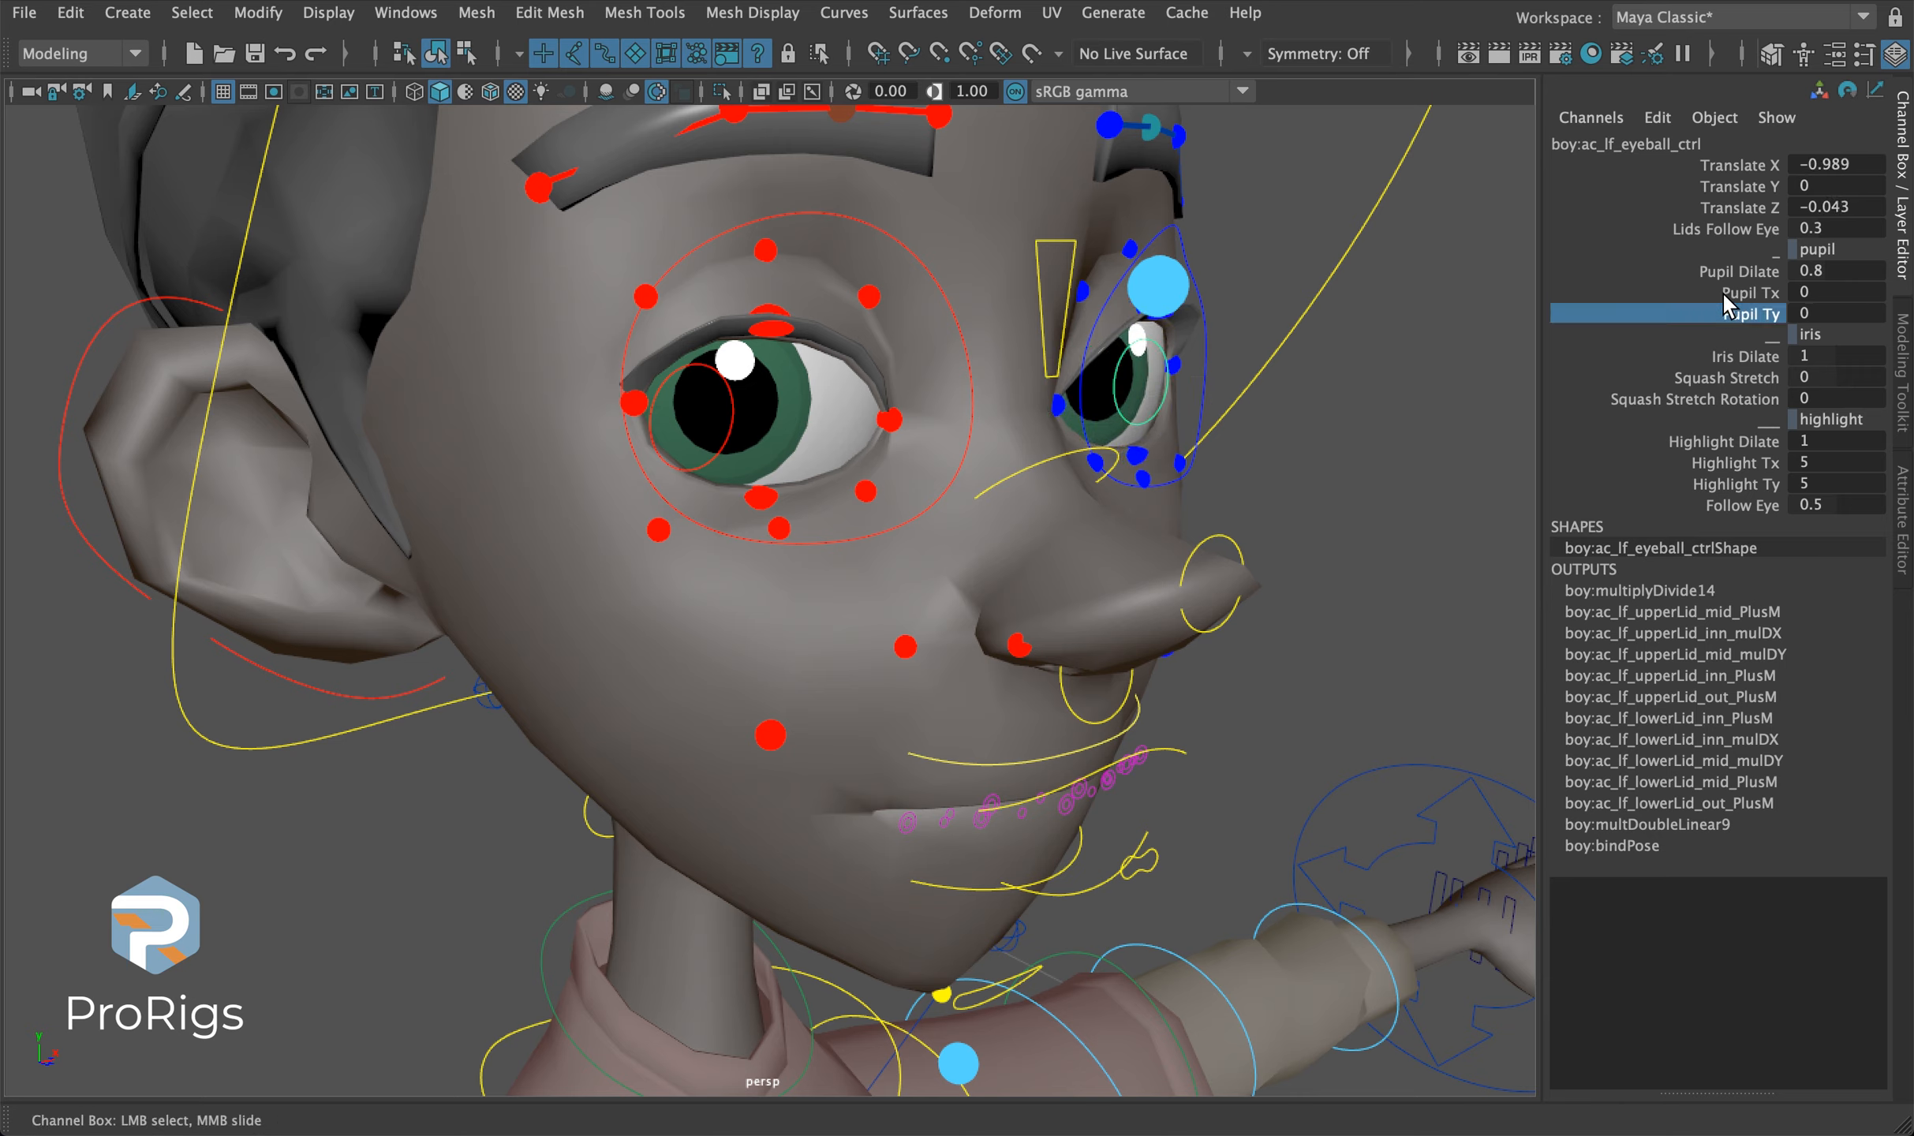
click(1724, 293)
middle_drag(1369, 400, 1346, 399)
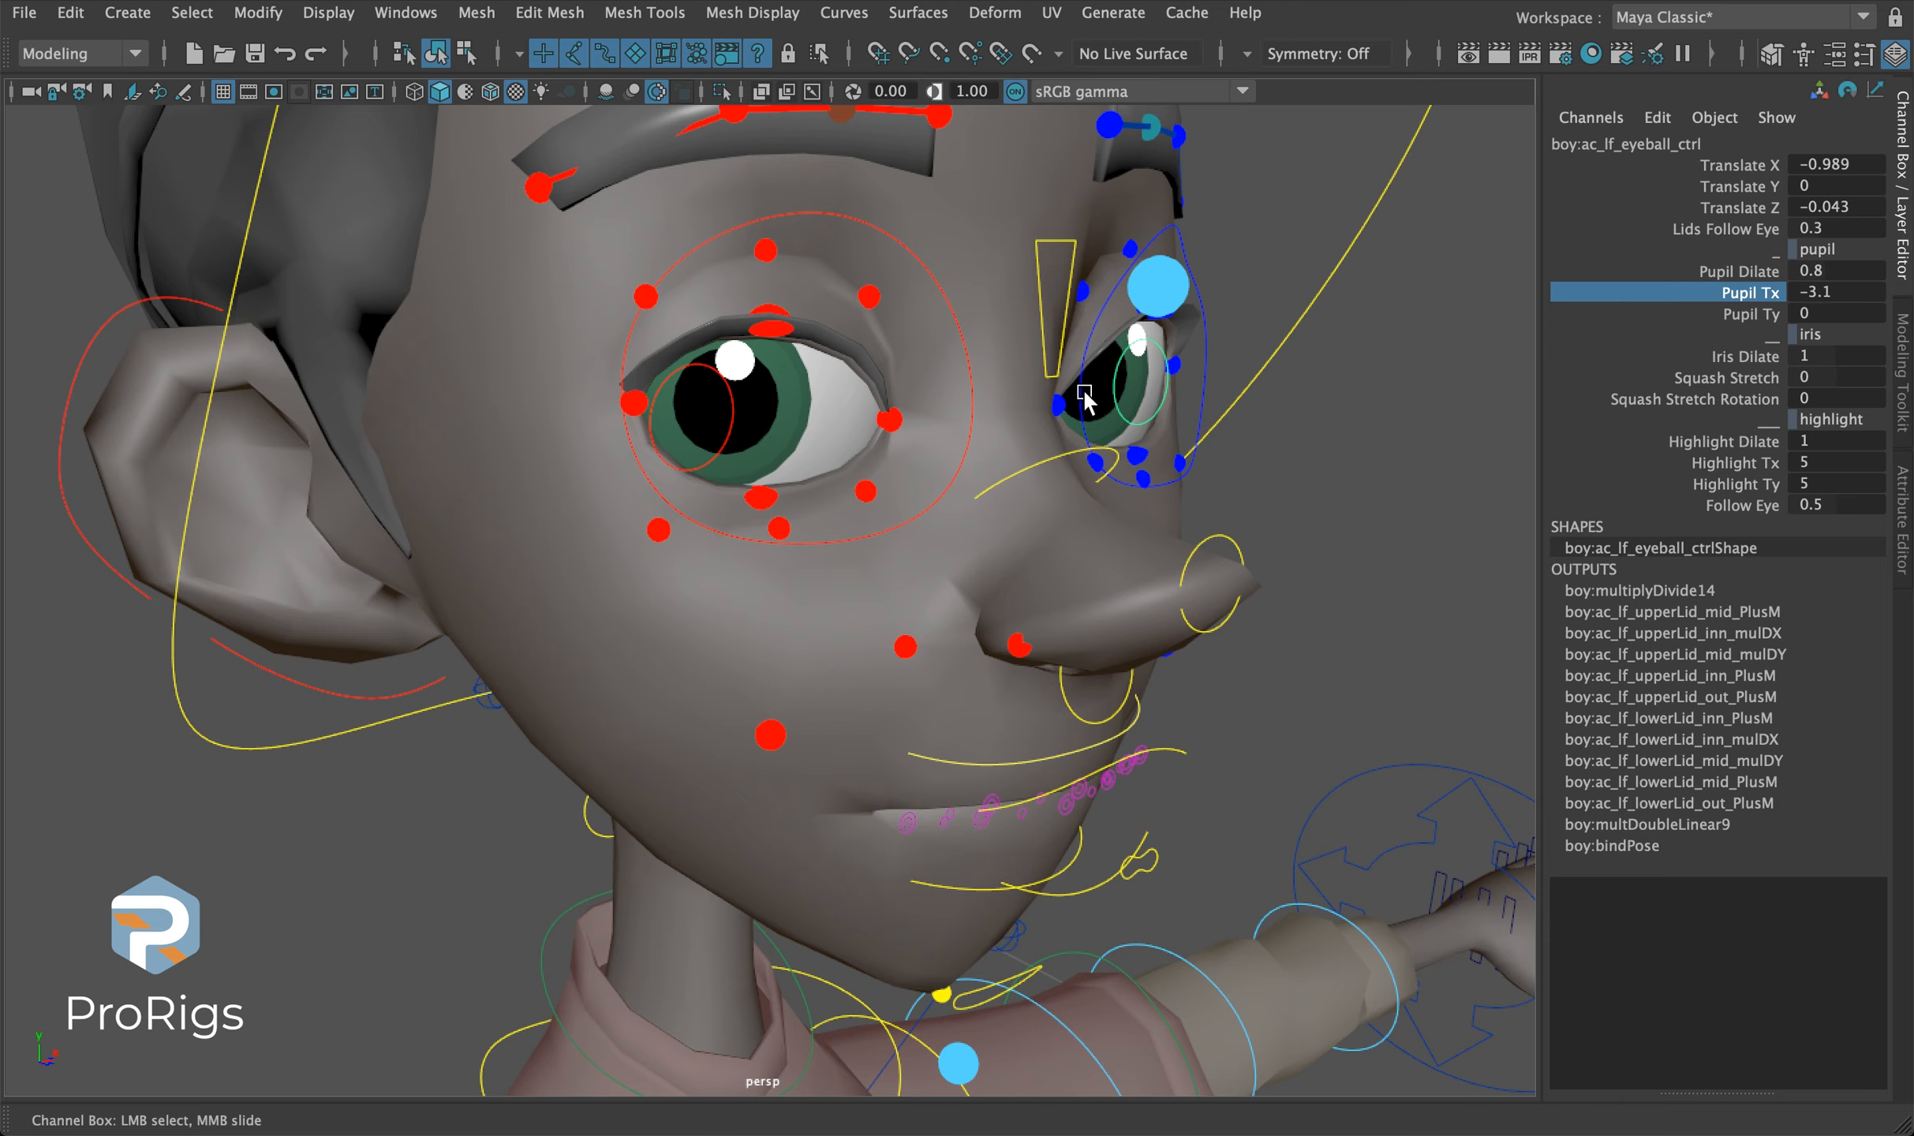
Lower both eyeball controls to about -2.22 in Translate Y and offset the pupils with Pupil Ty at 3.2.
shift+click(715, 451)
key(w)
drag(752, 300, 612, 505)
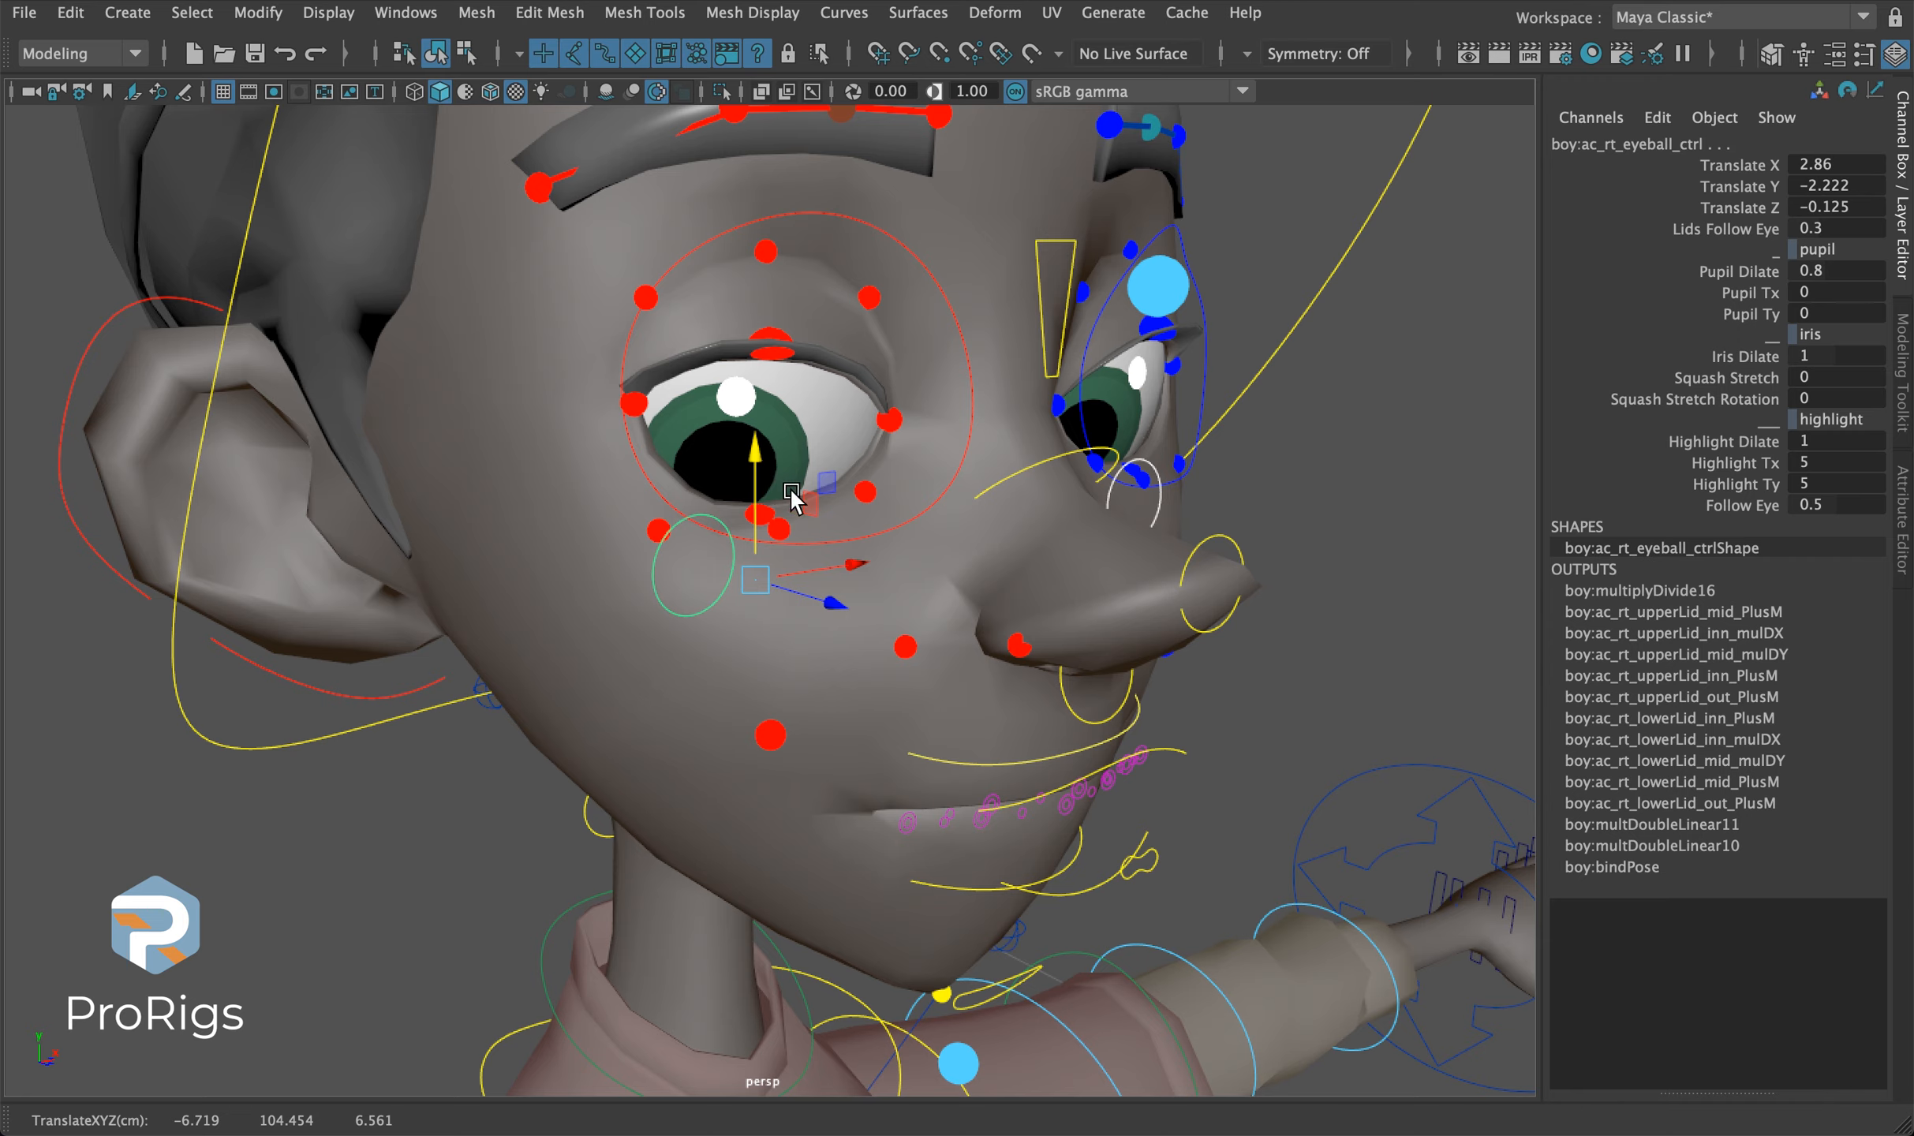
click(1707, 315)
middle_drag(827, 565, 896, 562)
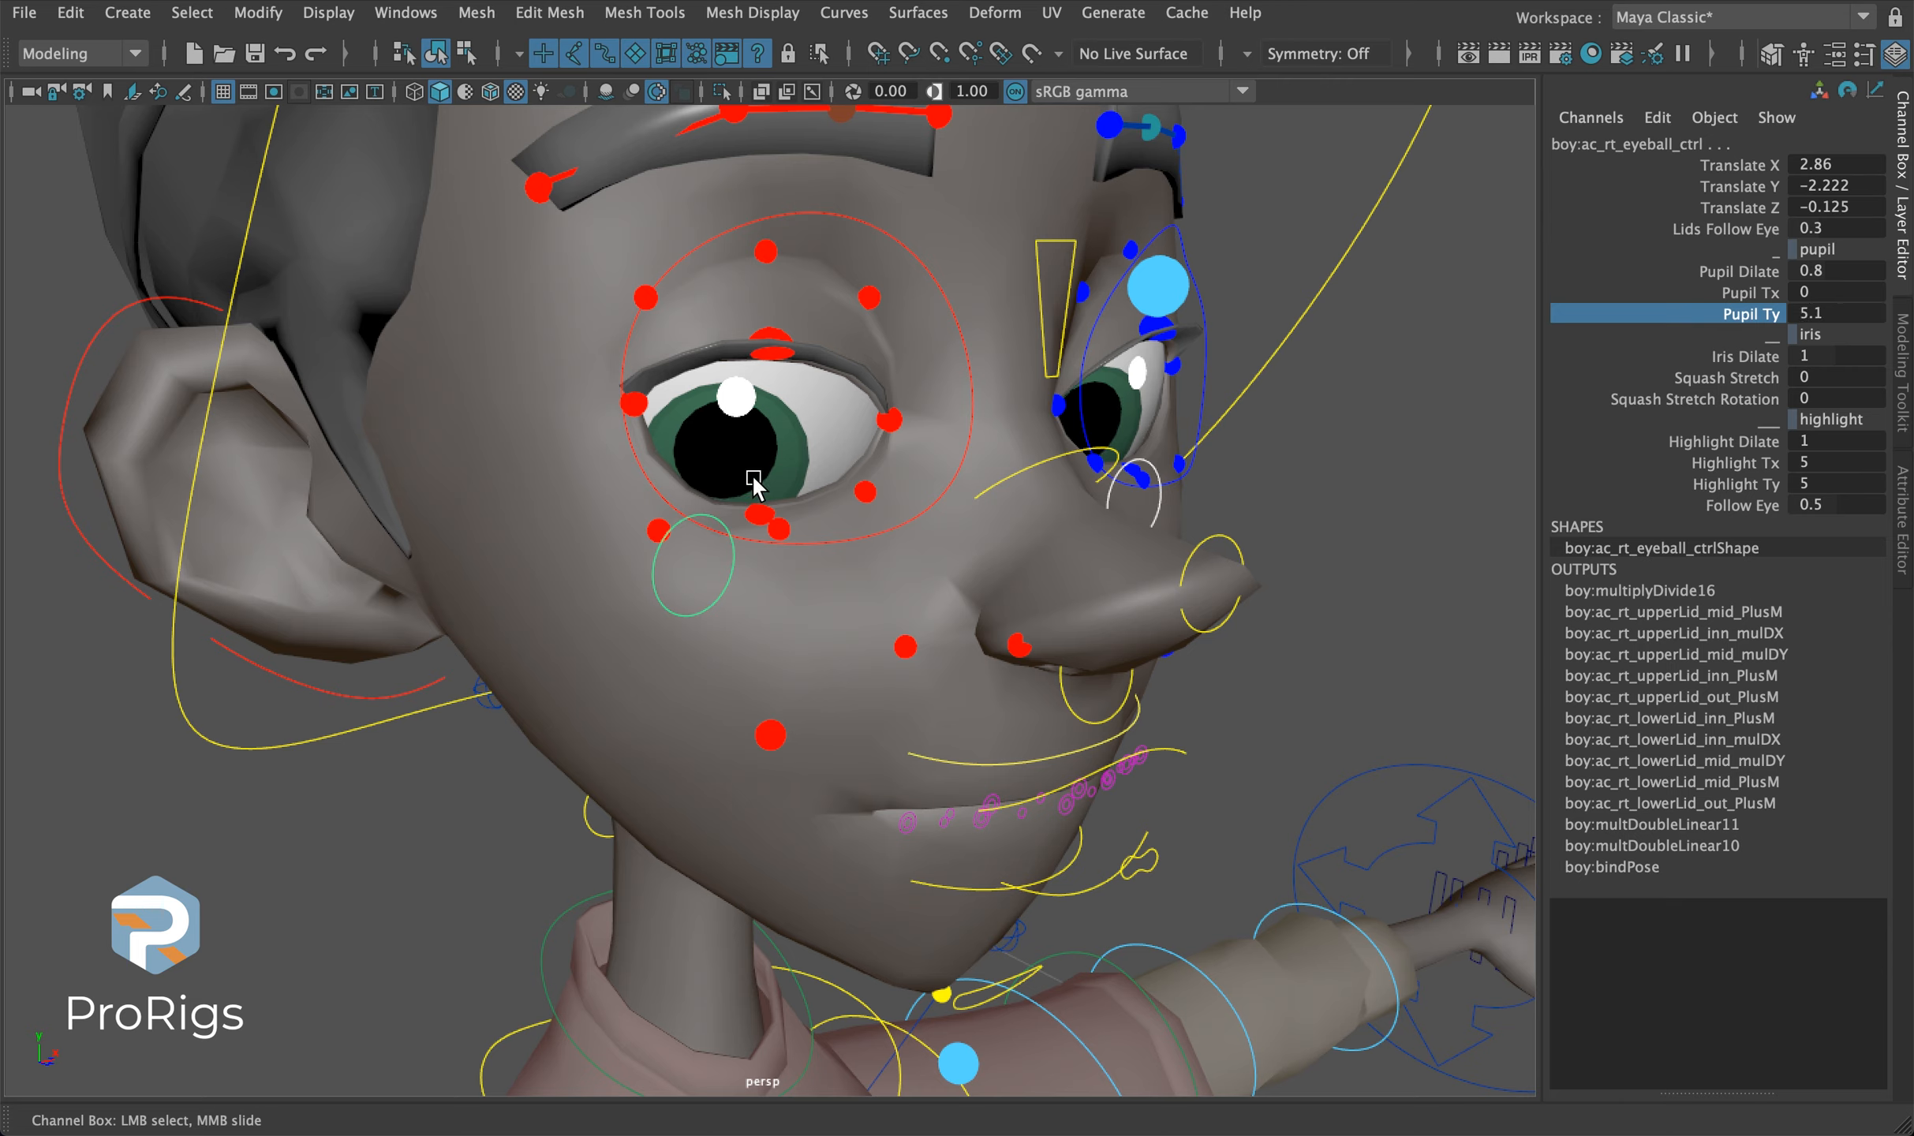
mouse_move(604, 489)
middle_down()
mouse_move(571, 493)
mouse_move(588, 497)
middle_up()
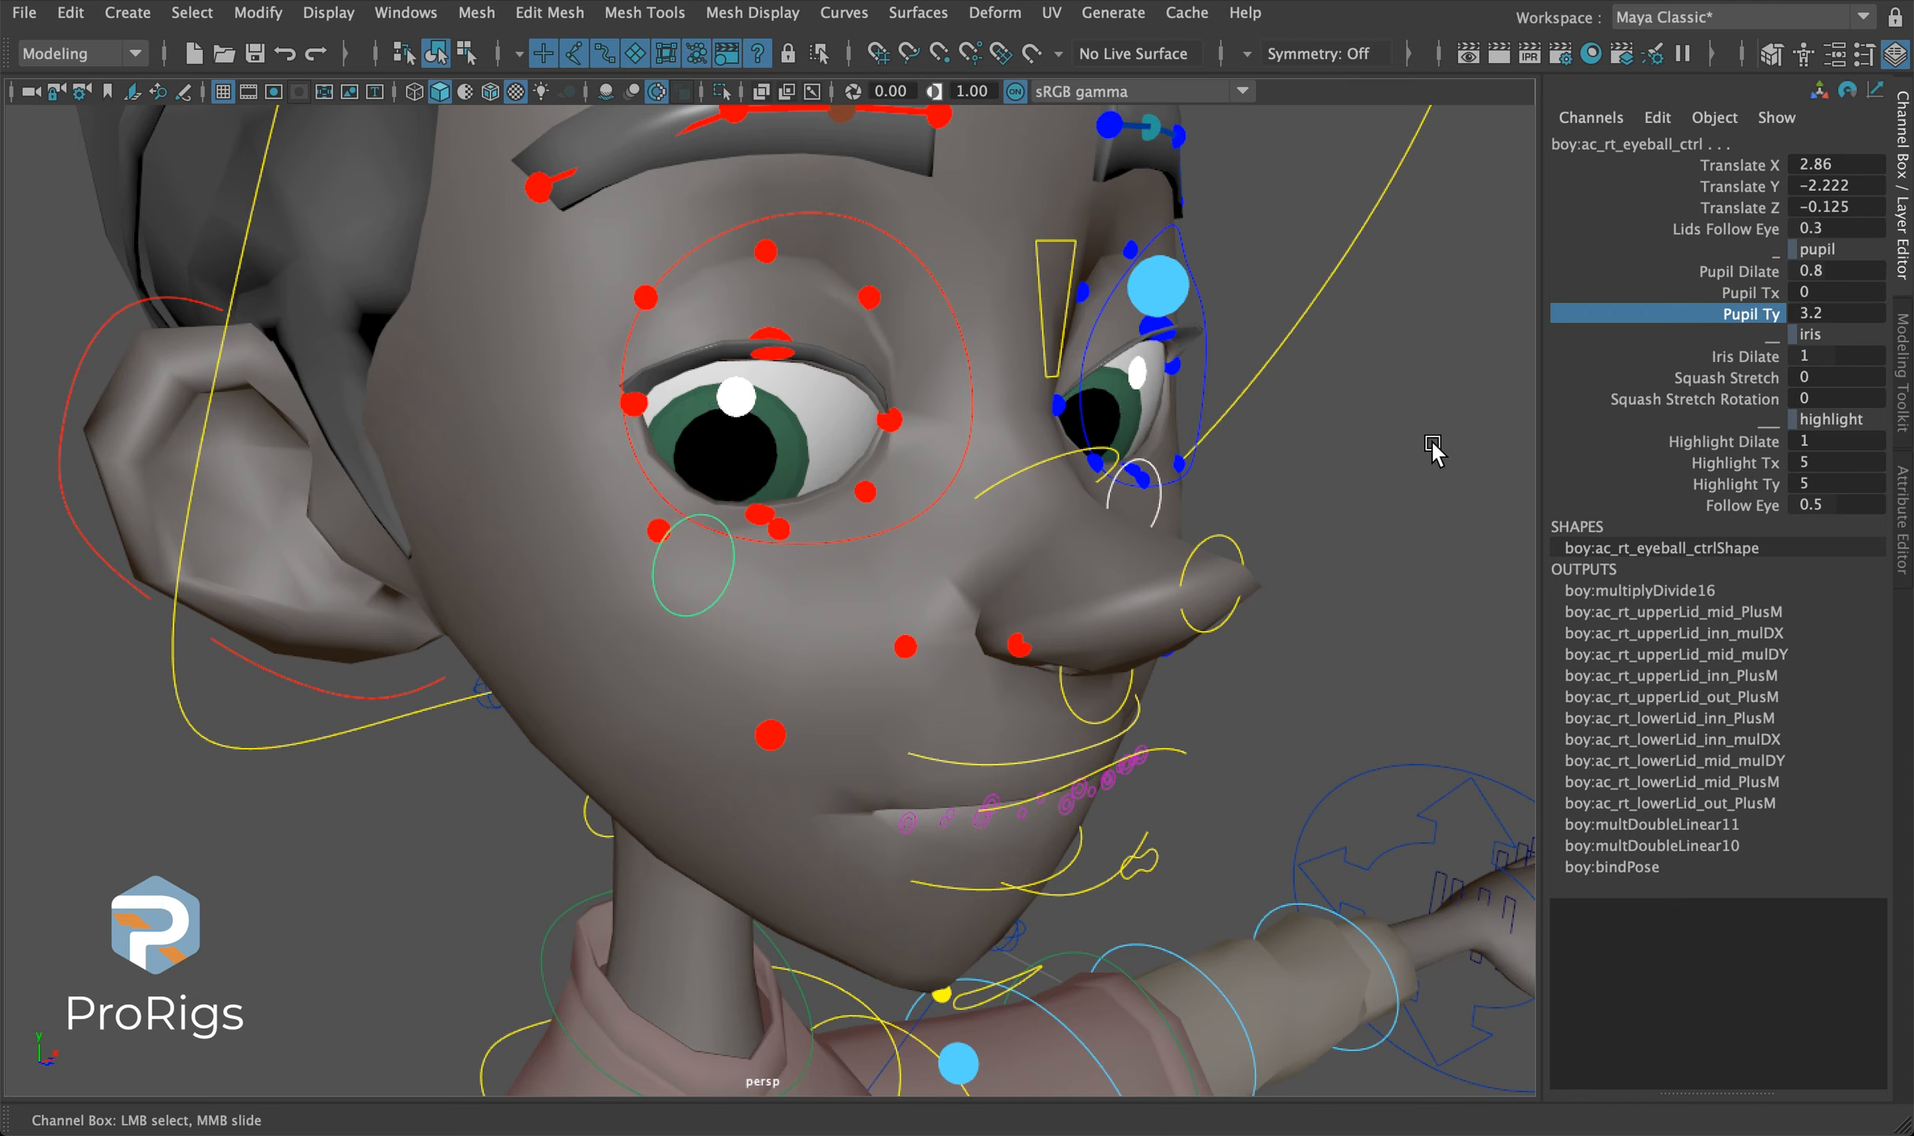
Try offsetting both pupils sideways with Pupil Tx, and undo the change.
click(1766, 289)
middle_drag(1337, 303, 1396, 310)
key(ctrl+z)
key(ctrl+z)
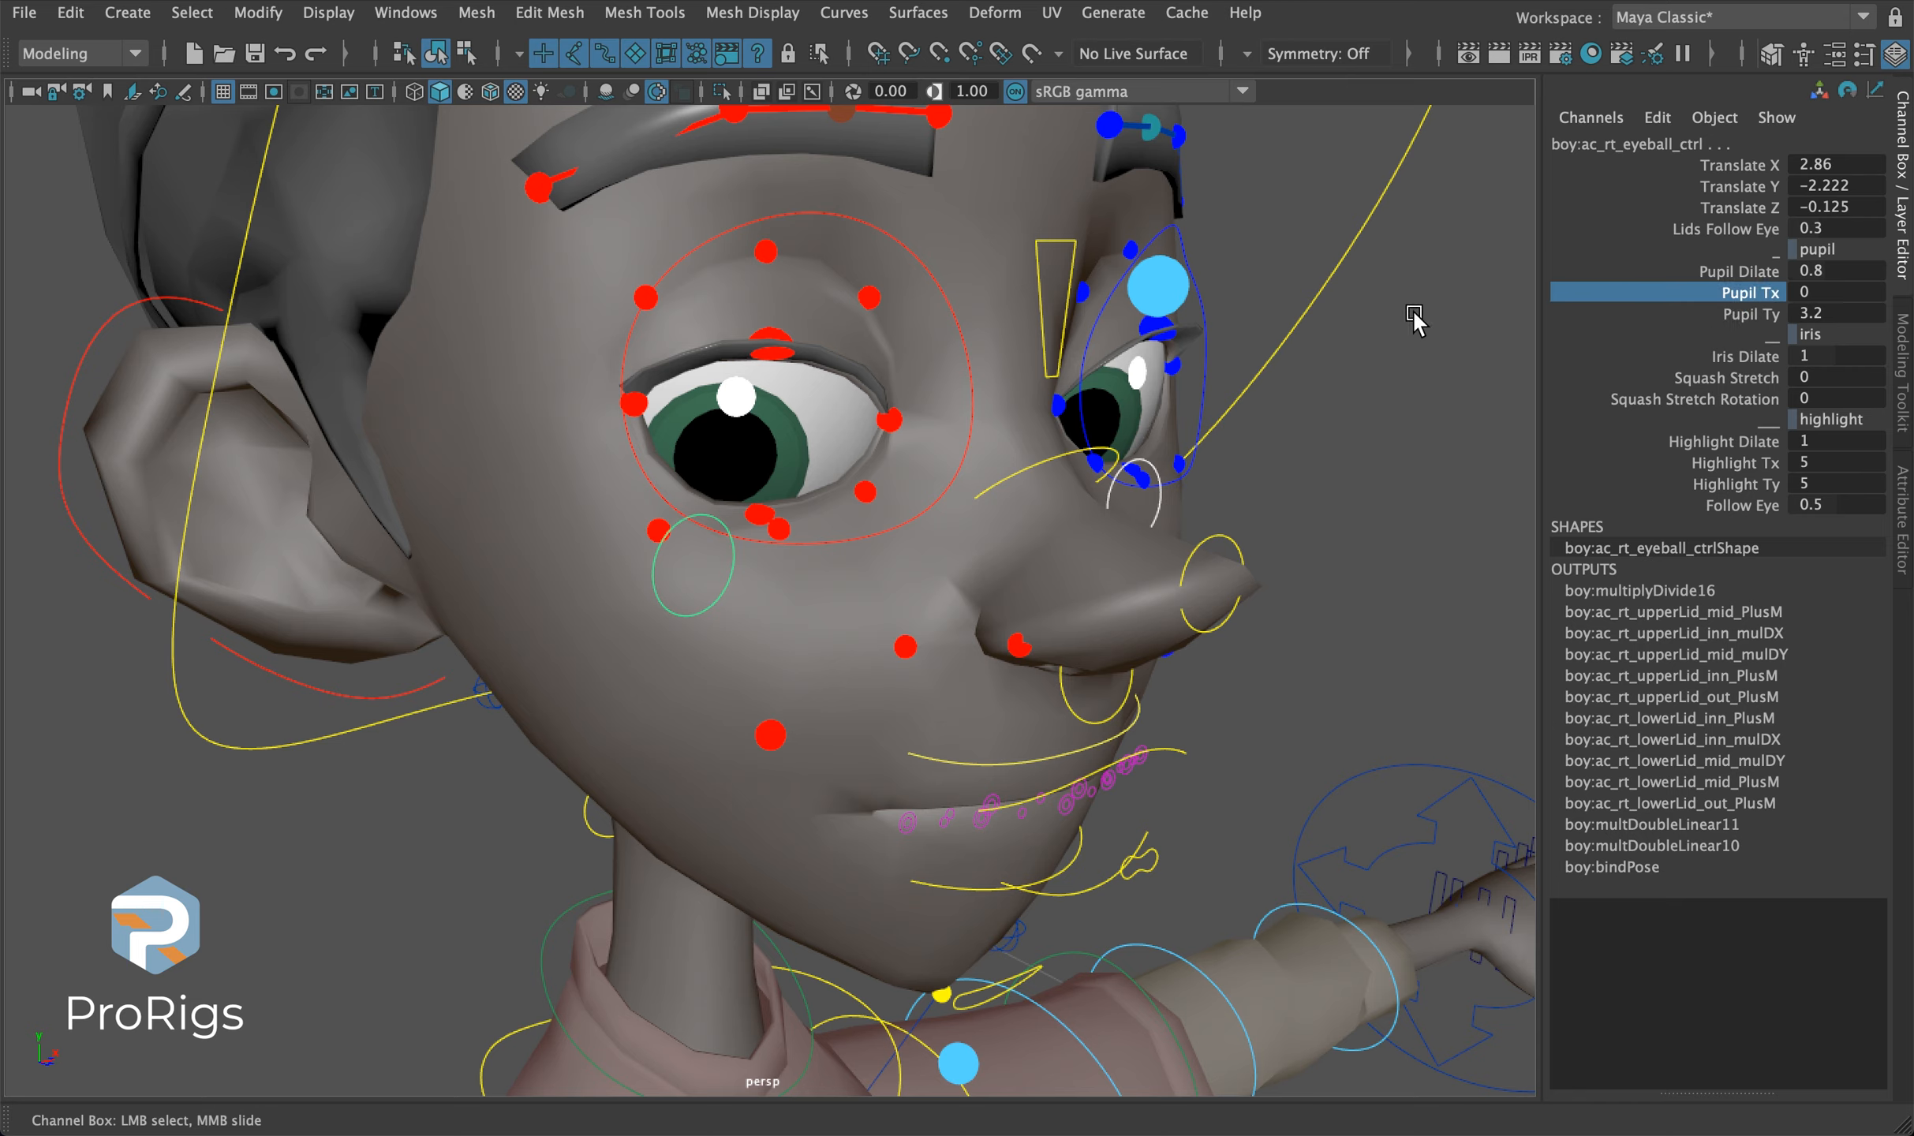
Reset Pupil Tx, Pupil Ty and Translate X, Y and Z to 0 on both eyeball controls.
mouse_move(1854, 292)
mouse_down()
mouse_move(1841, 334)
mouse_move(1843, 314)
mouse_up()
text(0)
key(Return)
drag(1807, 165, 1807, 201)
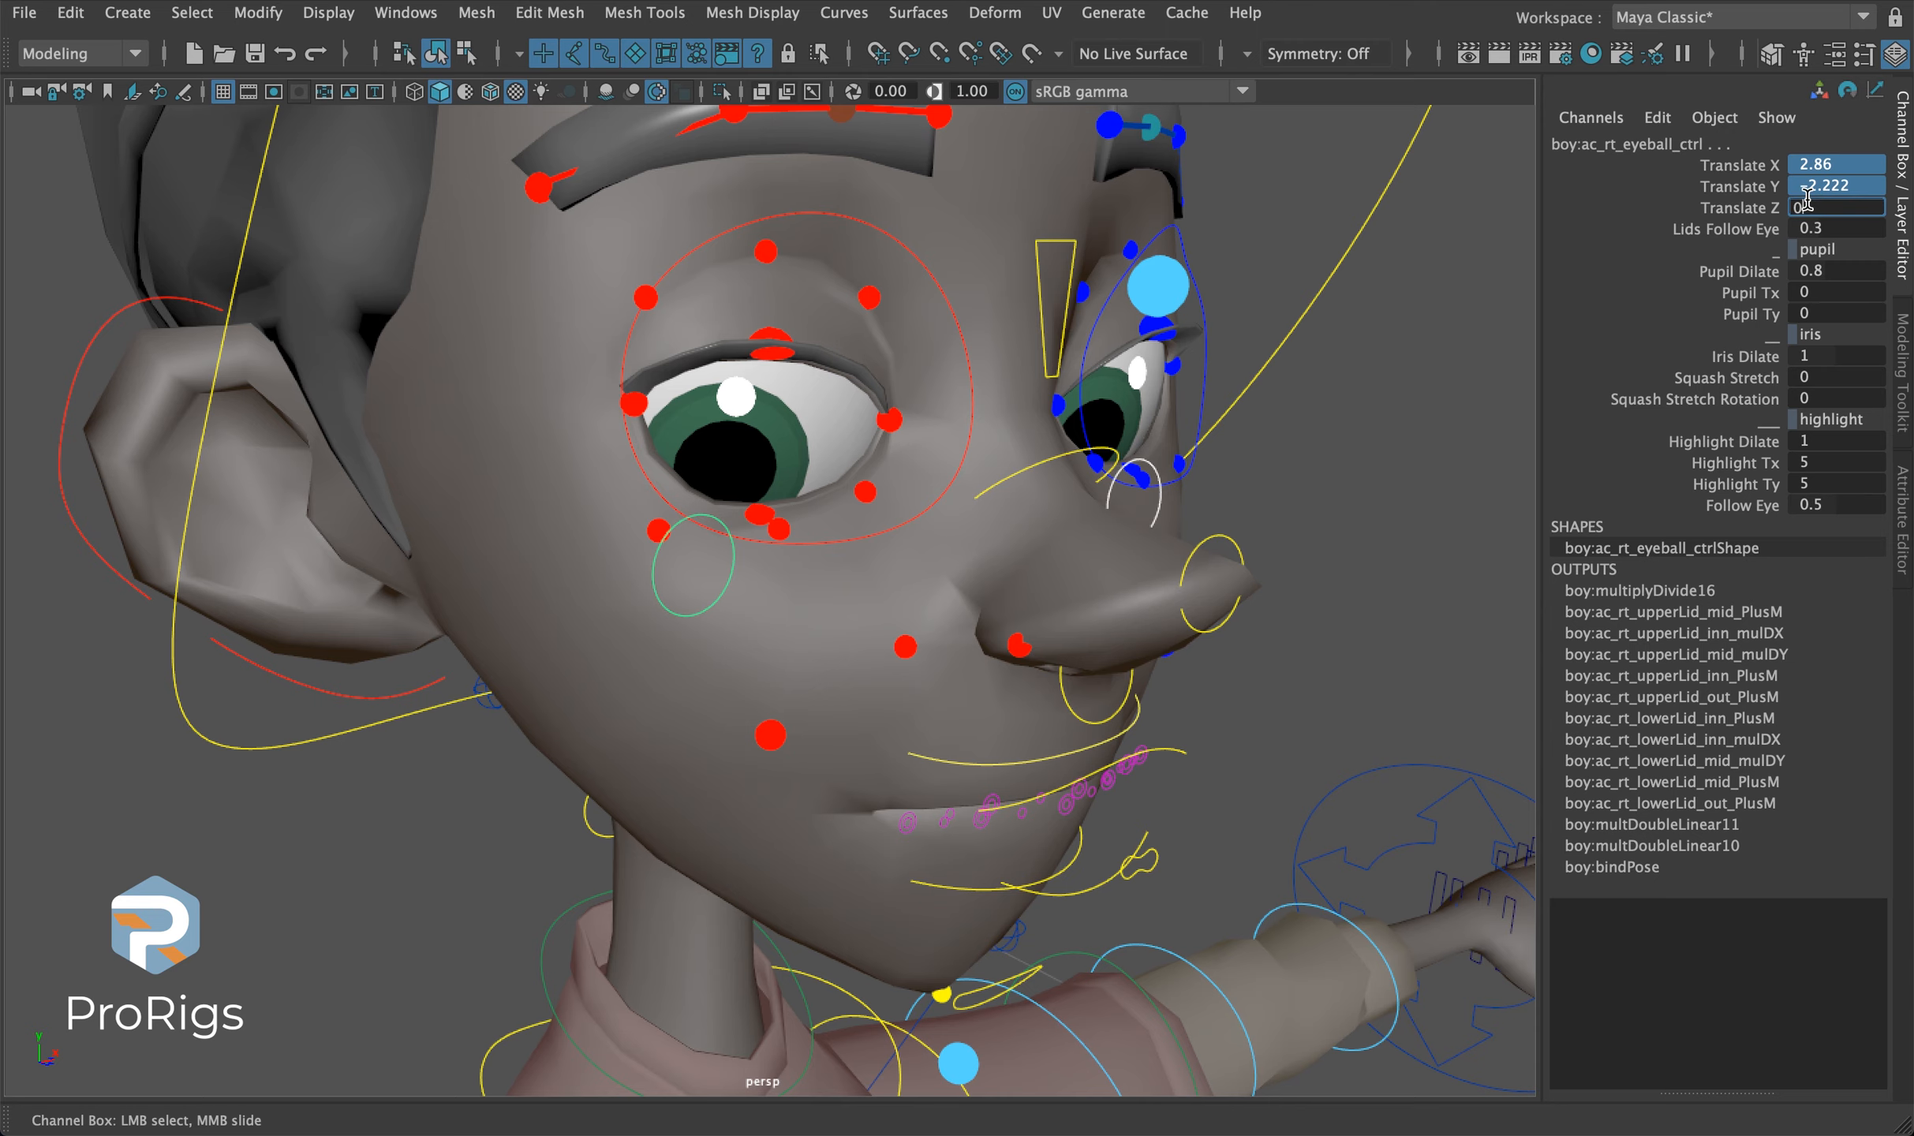
key(Return)
Try varying Iris Dilate on both eyes, and highlight the Pupil Dilate, Pupil Tx and Pupil Ty channels.
alt+drag(1339, 365, 1200, 375)
click(1661, 360)
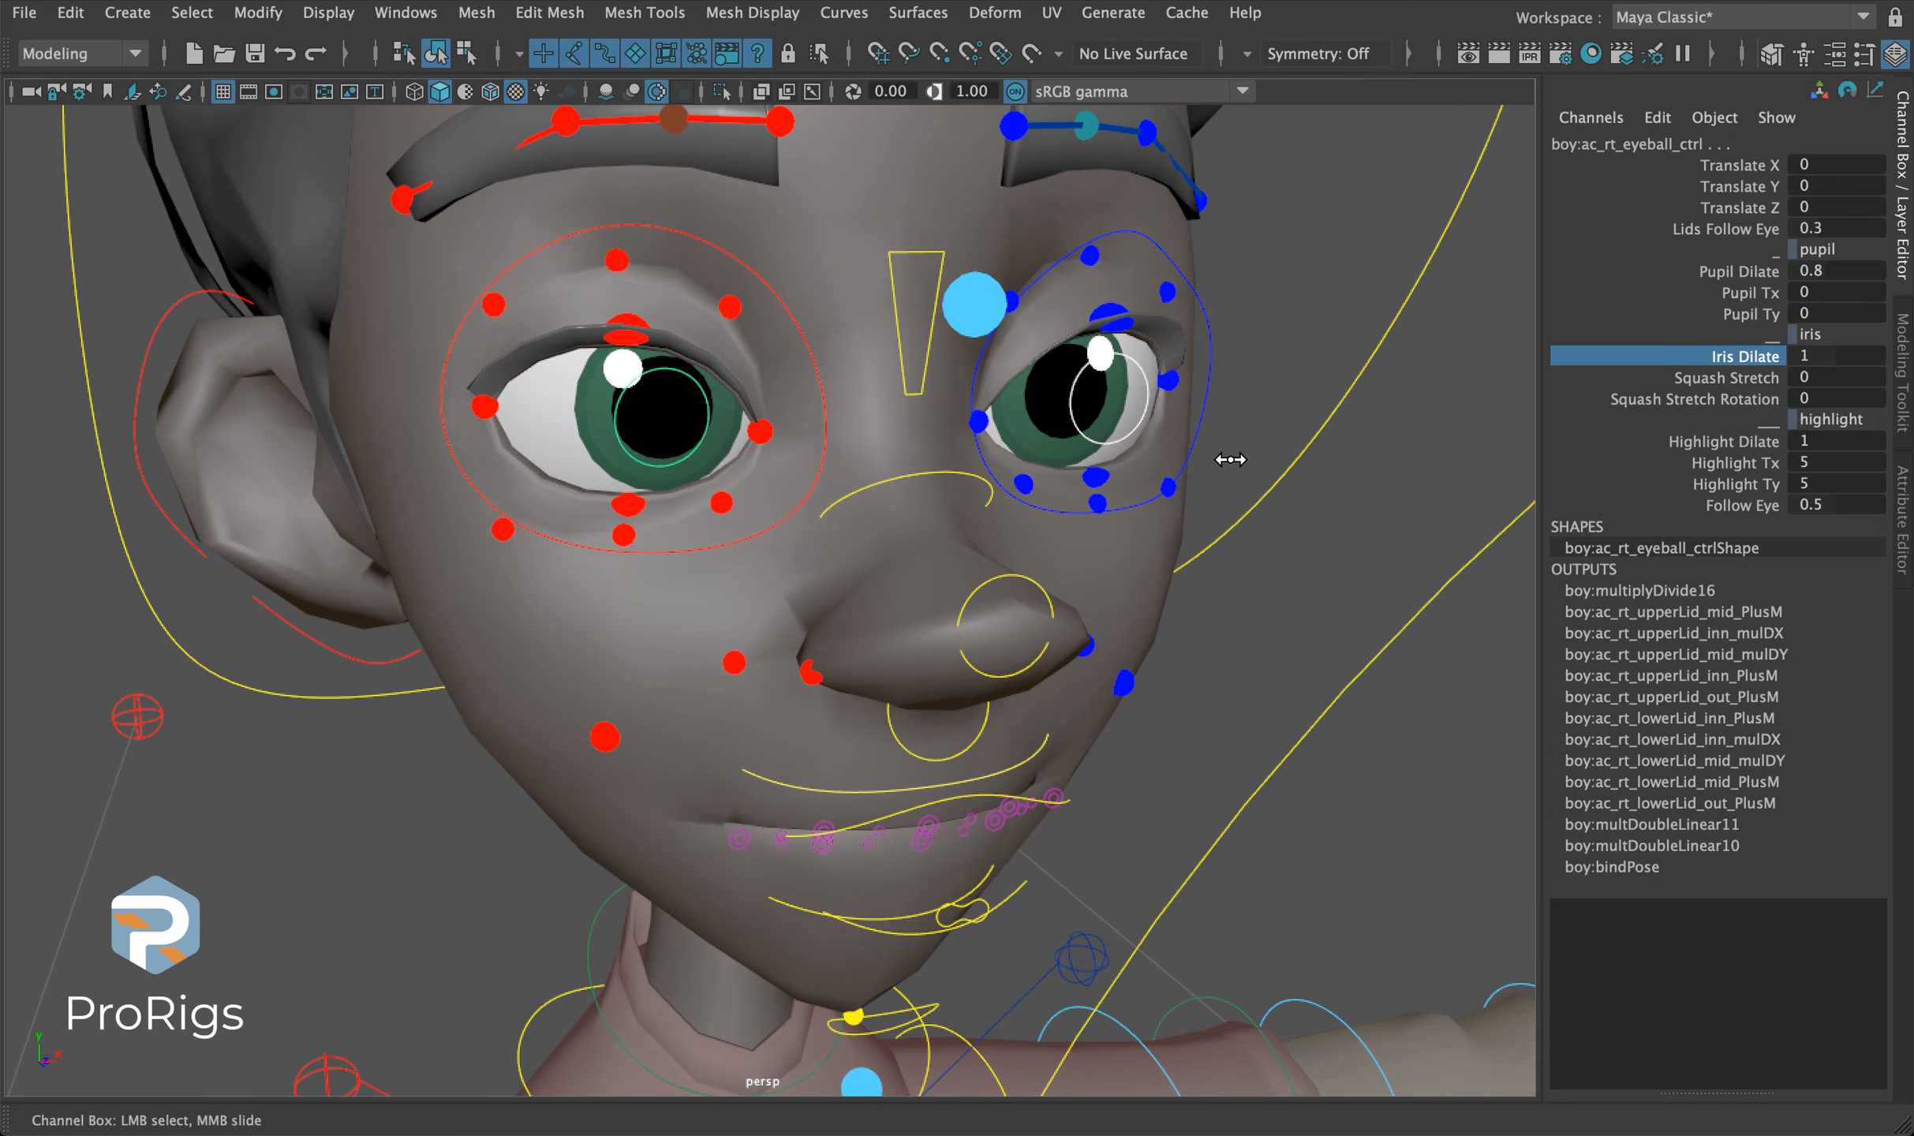
mouse_move(1226, 459)
middle_down()
mouse_move(1203, 464)
mouse_move(1262, 486)
mouse_move(1233, 497)
middle_up()
drag(1733, 276, 1725, 314)
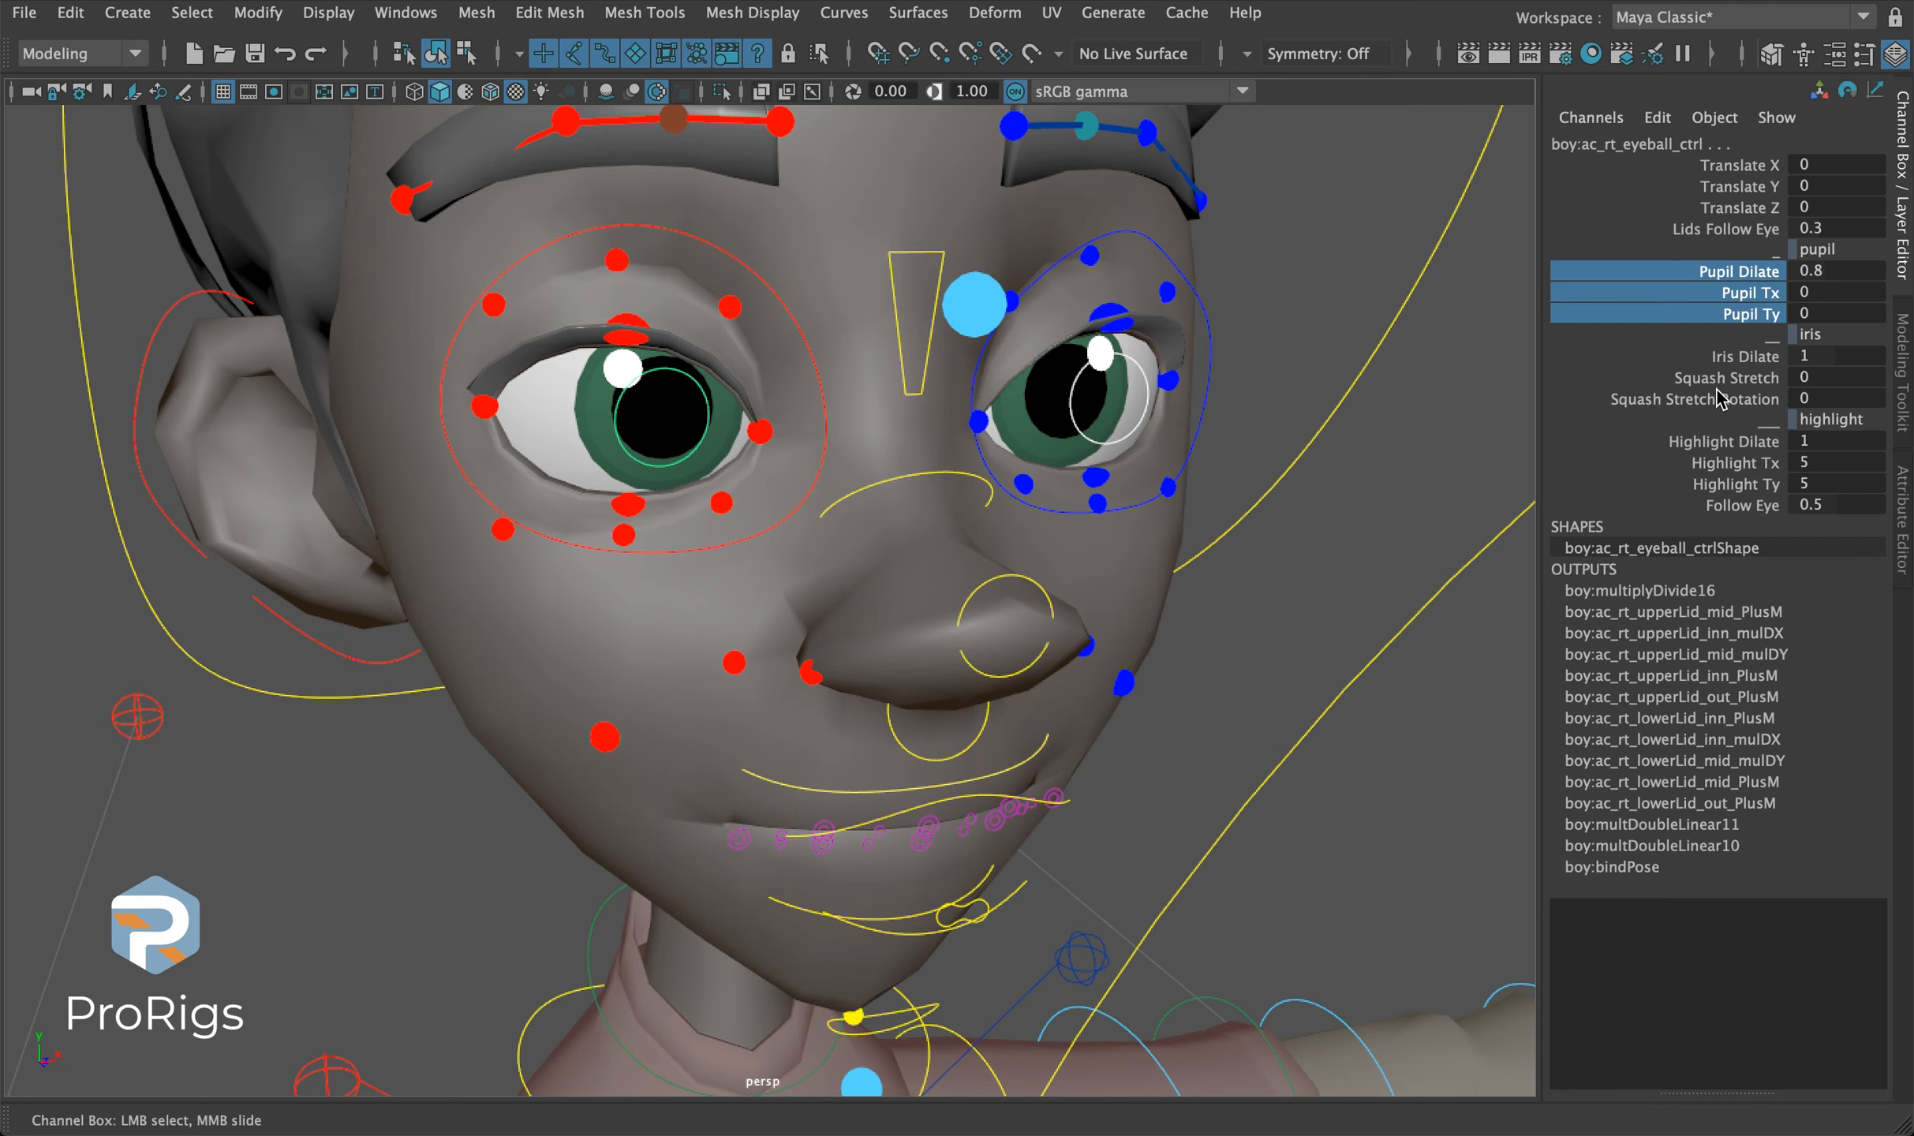
Try narrowing both irises horizontally with Squash Stretch at -1.4.
mouse_move(1175, 411)
alt+mouse_down()
mouse_move(1120, 413)
mouse_move(1191, 396)
alt+mouse_up()
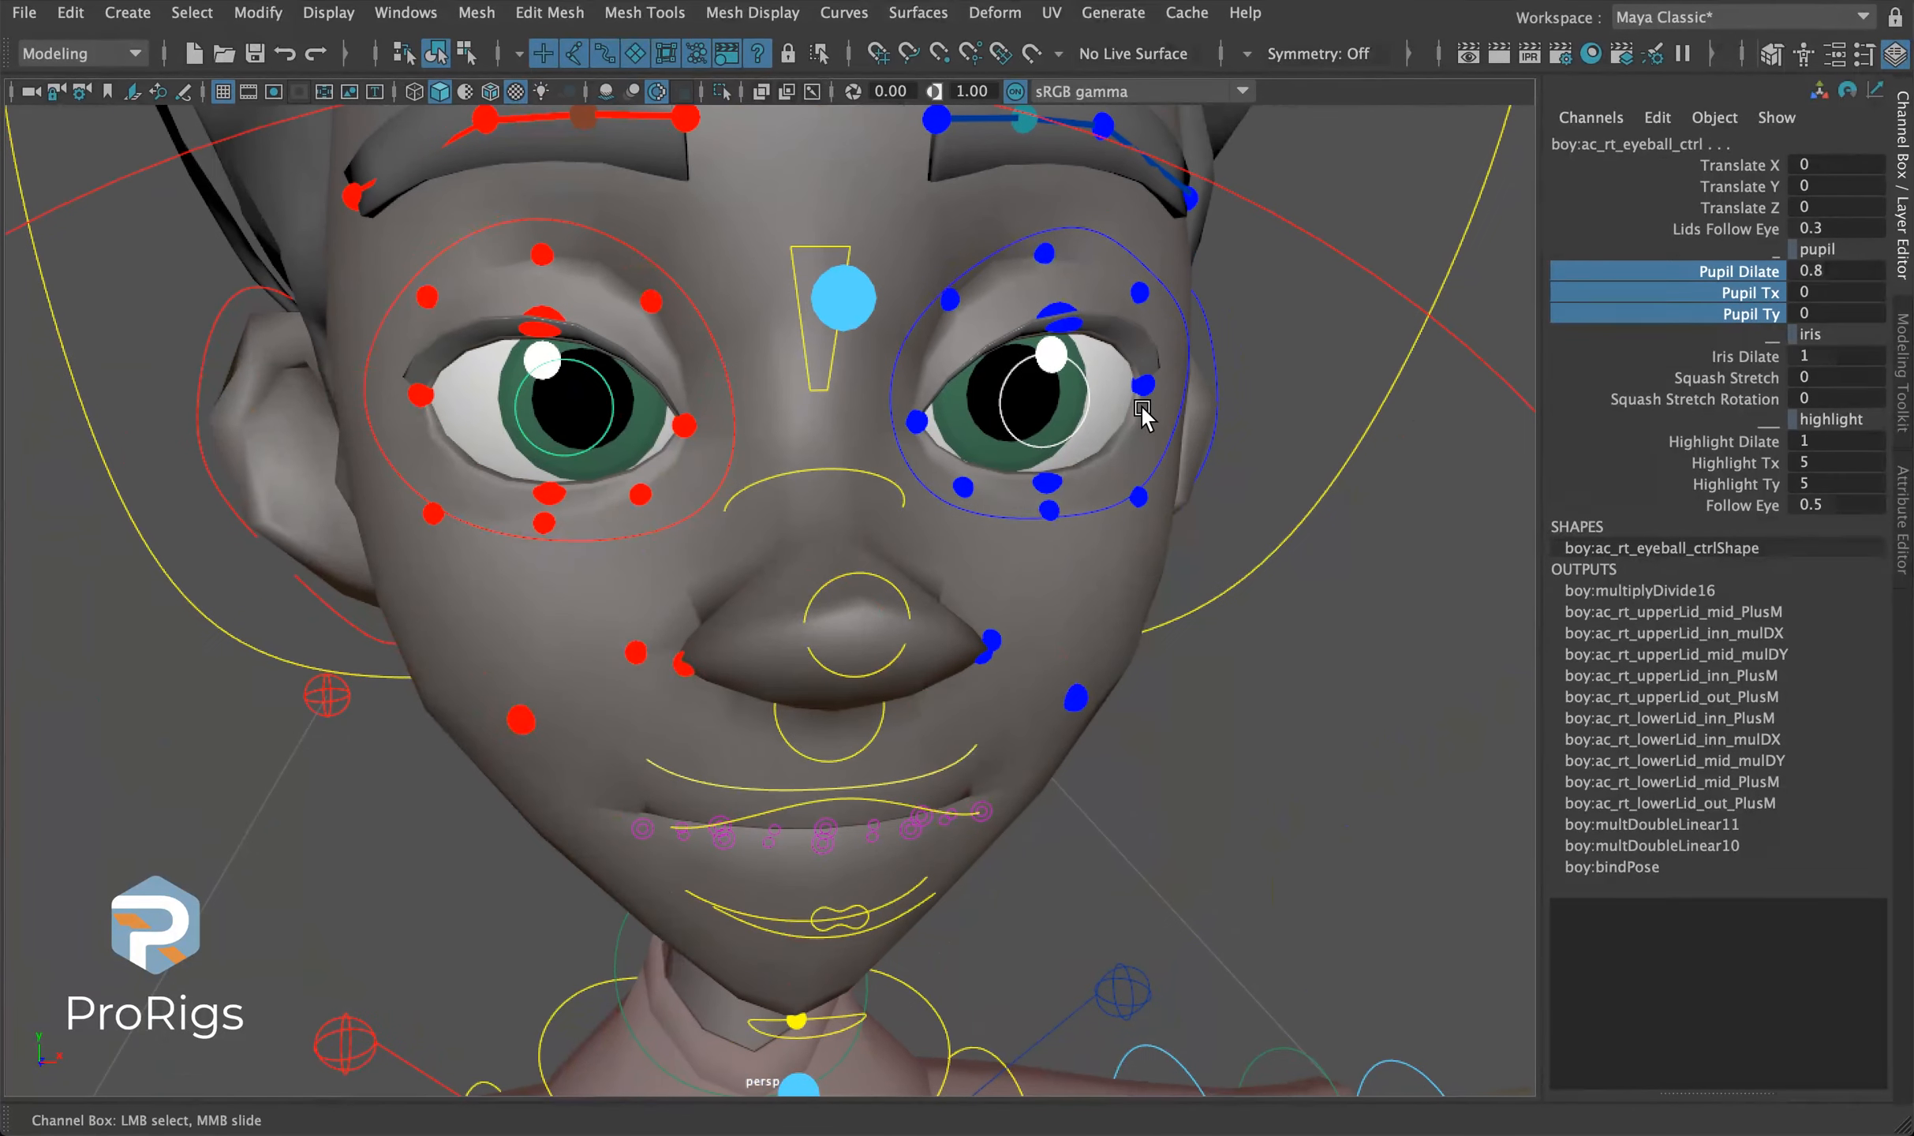
click(1650, 384)
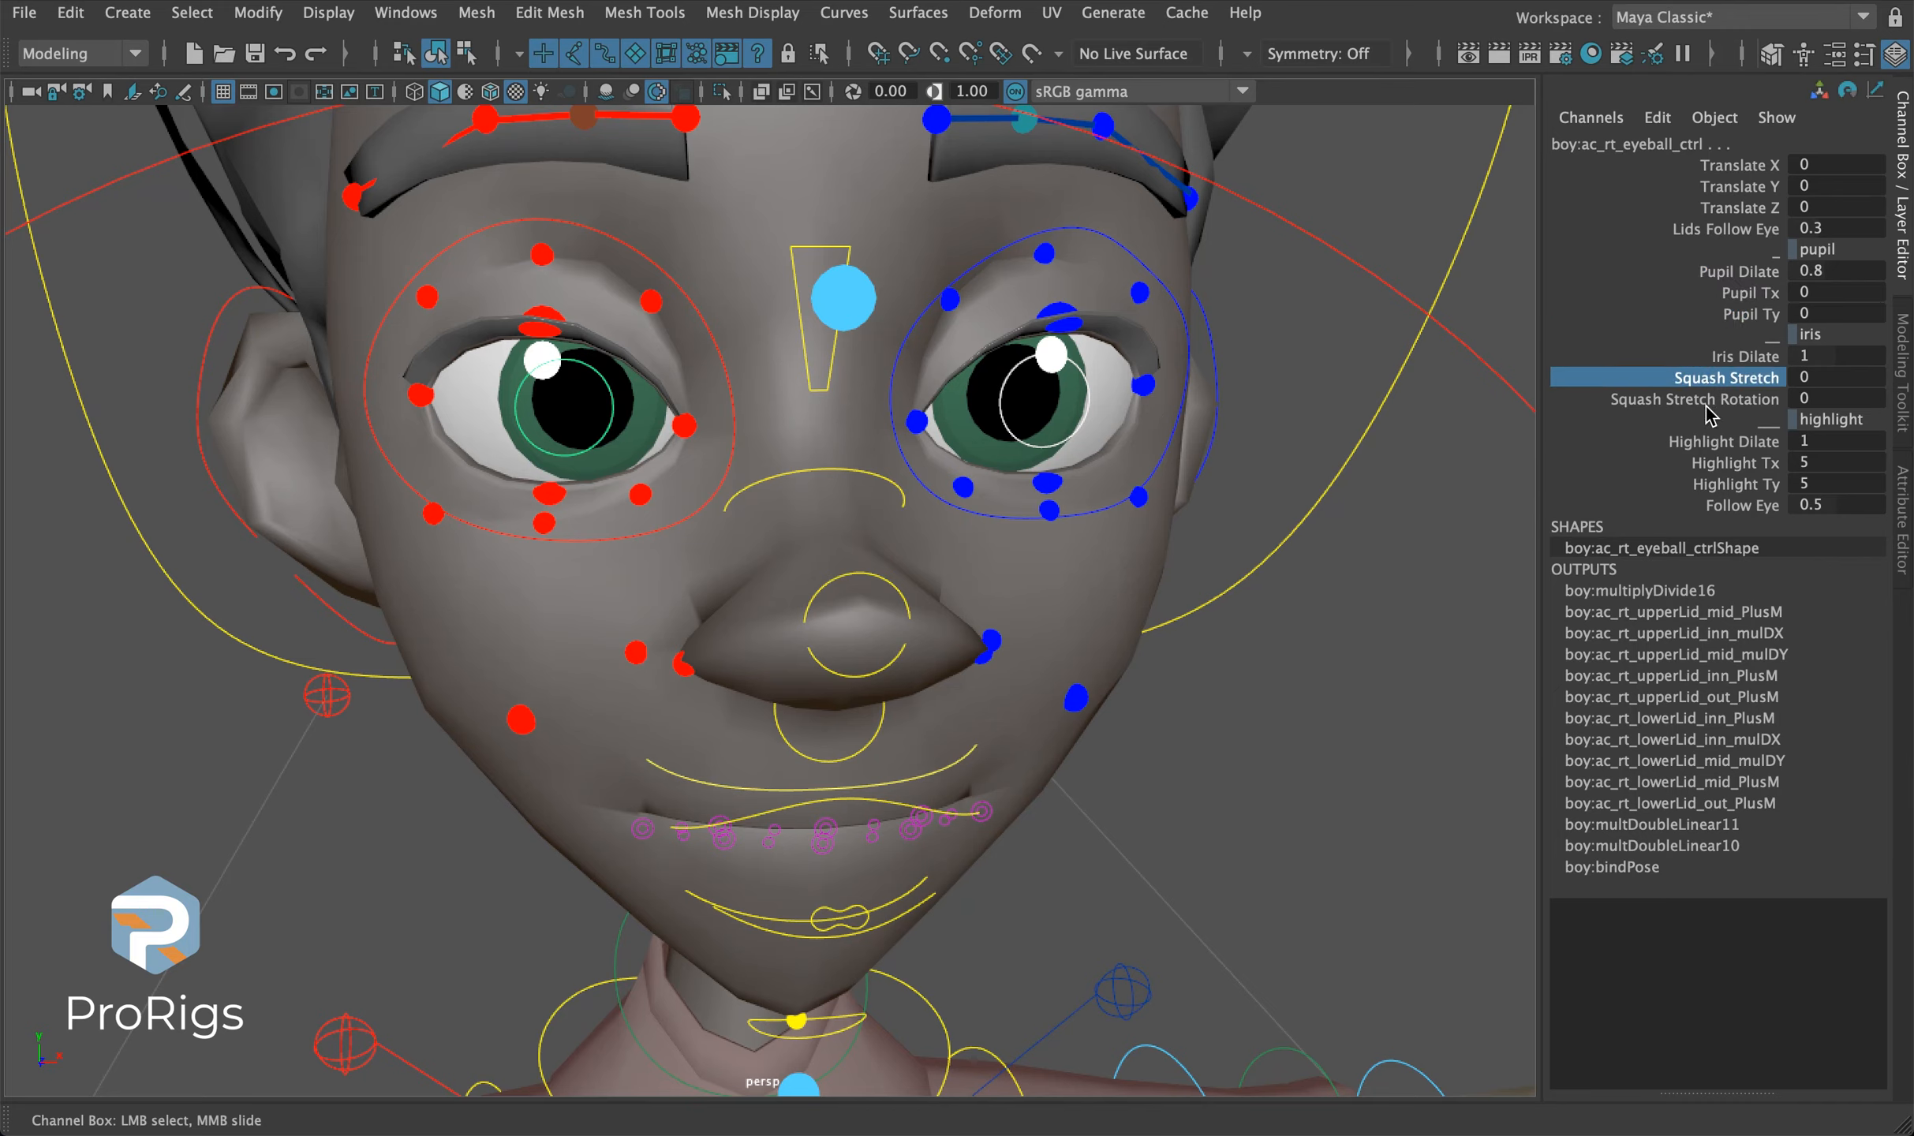
middle_drag(1339, 635, 1355, 633)
middle_drag(1354, 632, 1324, 631)
alt+drag(1374, 638, 1352, 640)
middle_drag(1058, 542, 1061, 557)
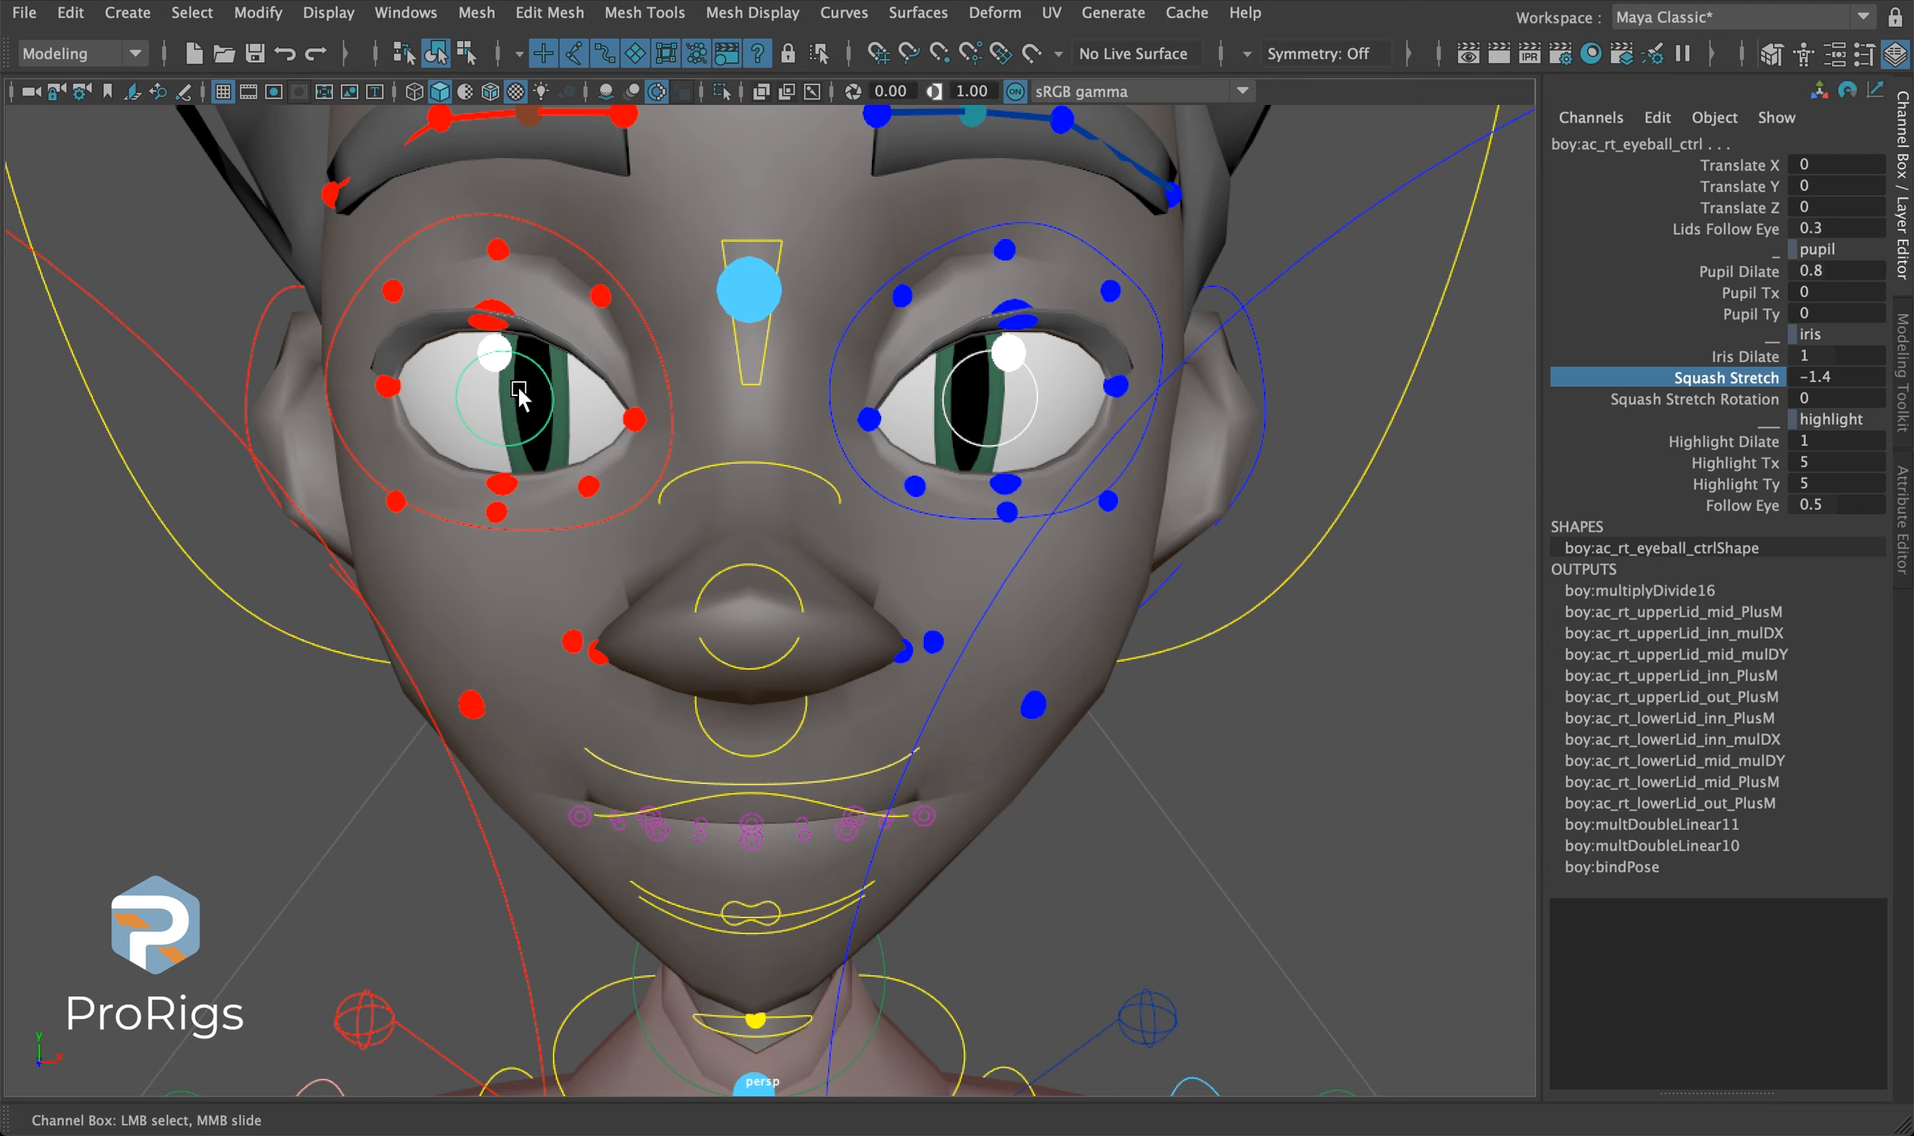
Try Squash Stretch at 1.2 on both eyes with the eyeball controls moved sideways to about 3.143 in Translate X.
middle_drag(582, 432, 623, 420)
key(w)
drag(502, 411, 341, 408)
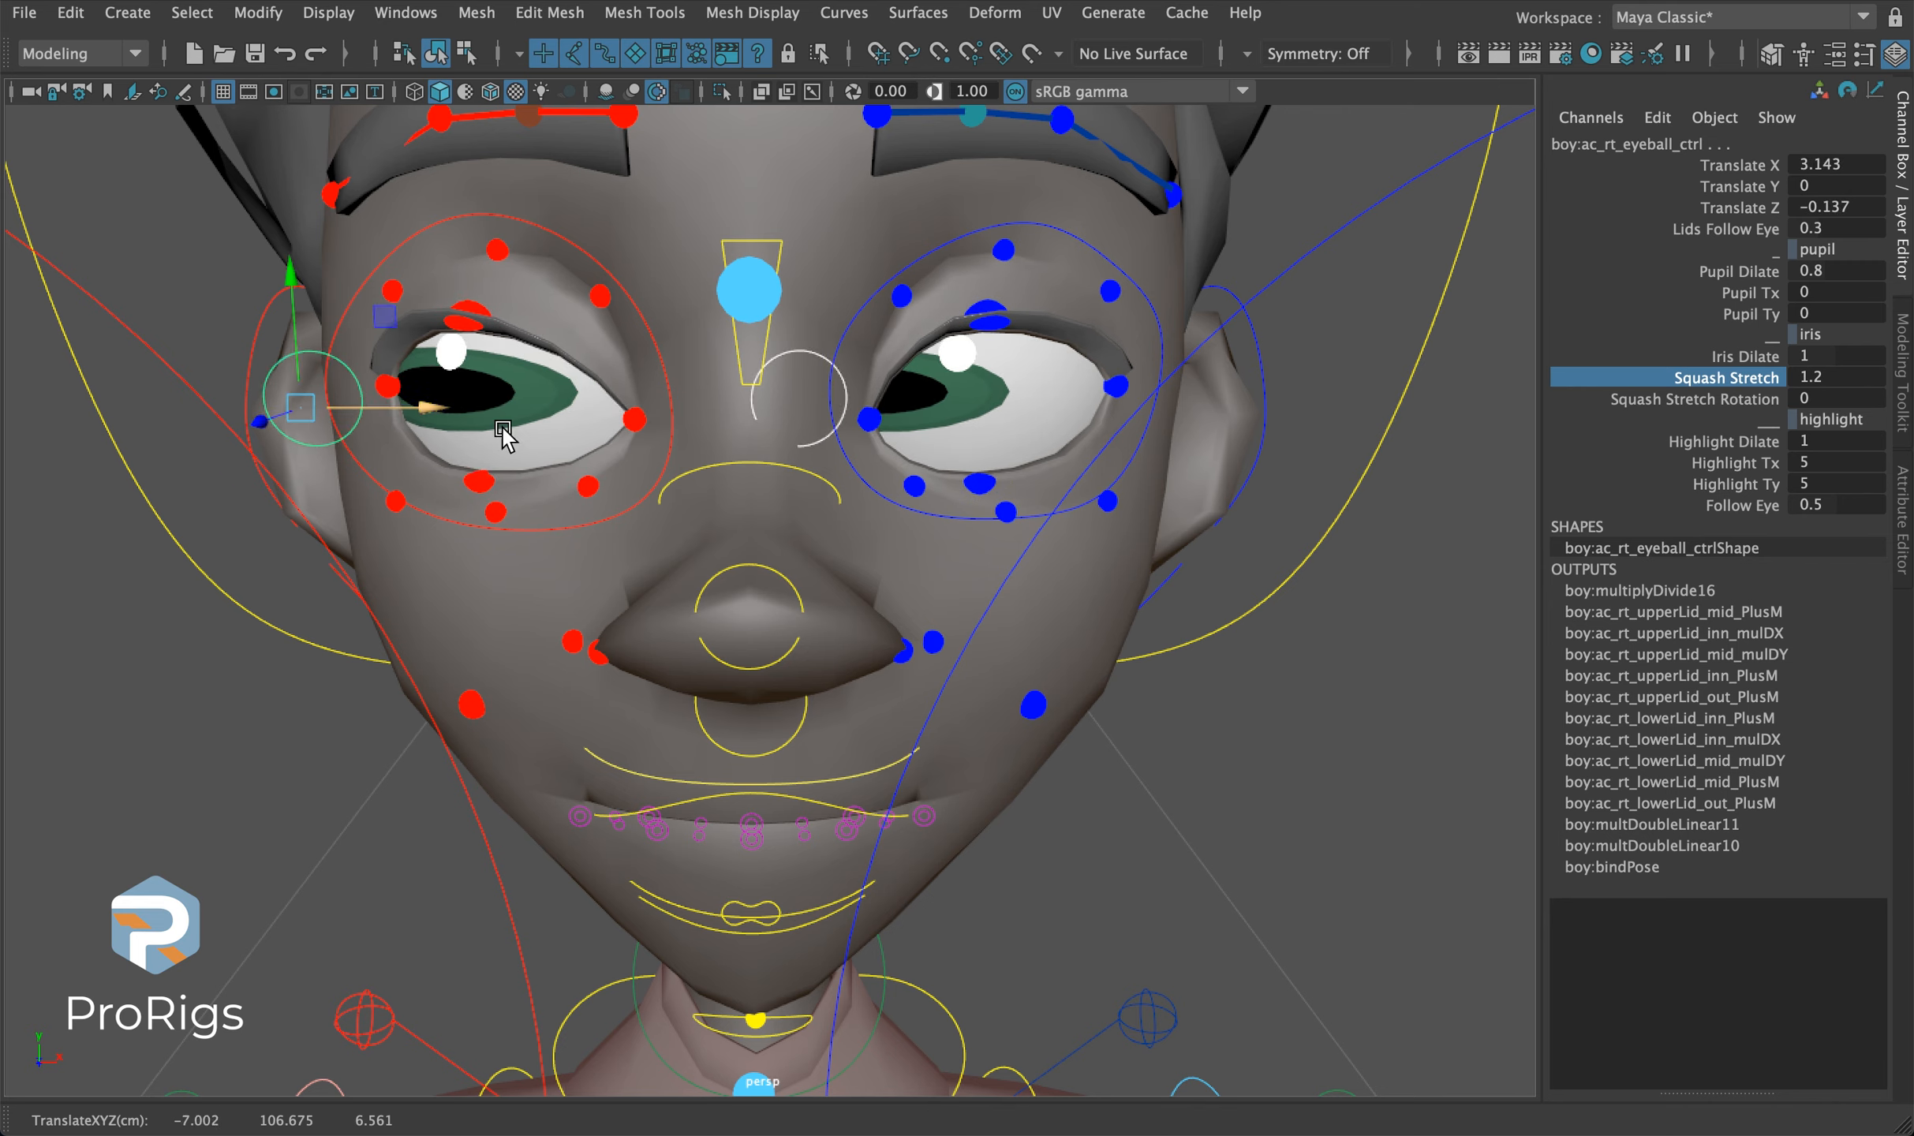
Set Squash Stretch to 0 on both eyeball controls and move them back to about 0.302 in Translate X.
click(1800, 378)
text(1)
key(Return)
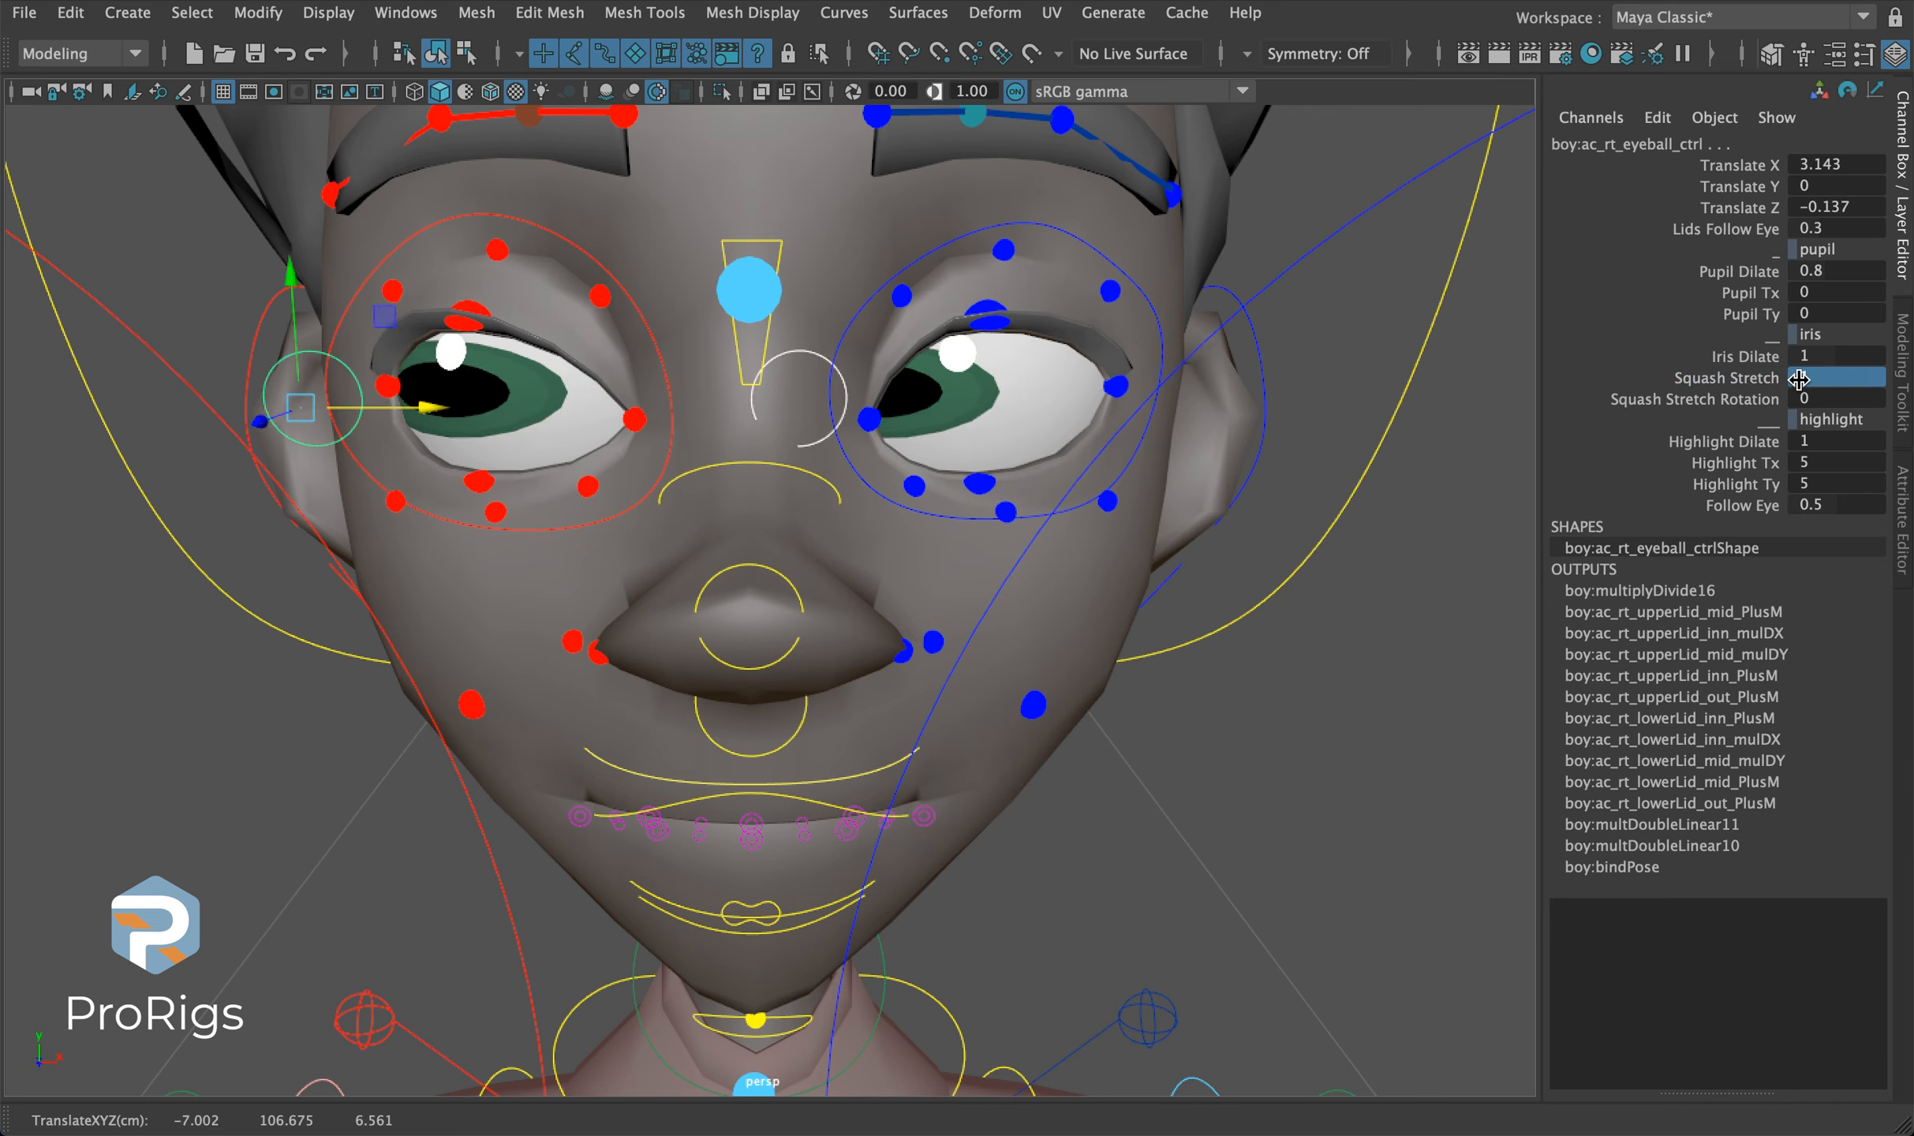
click(1802, 378)
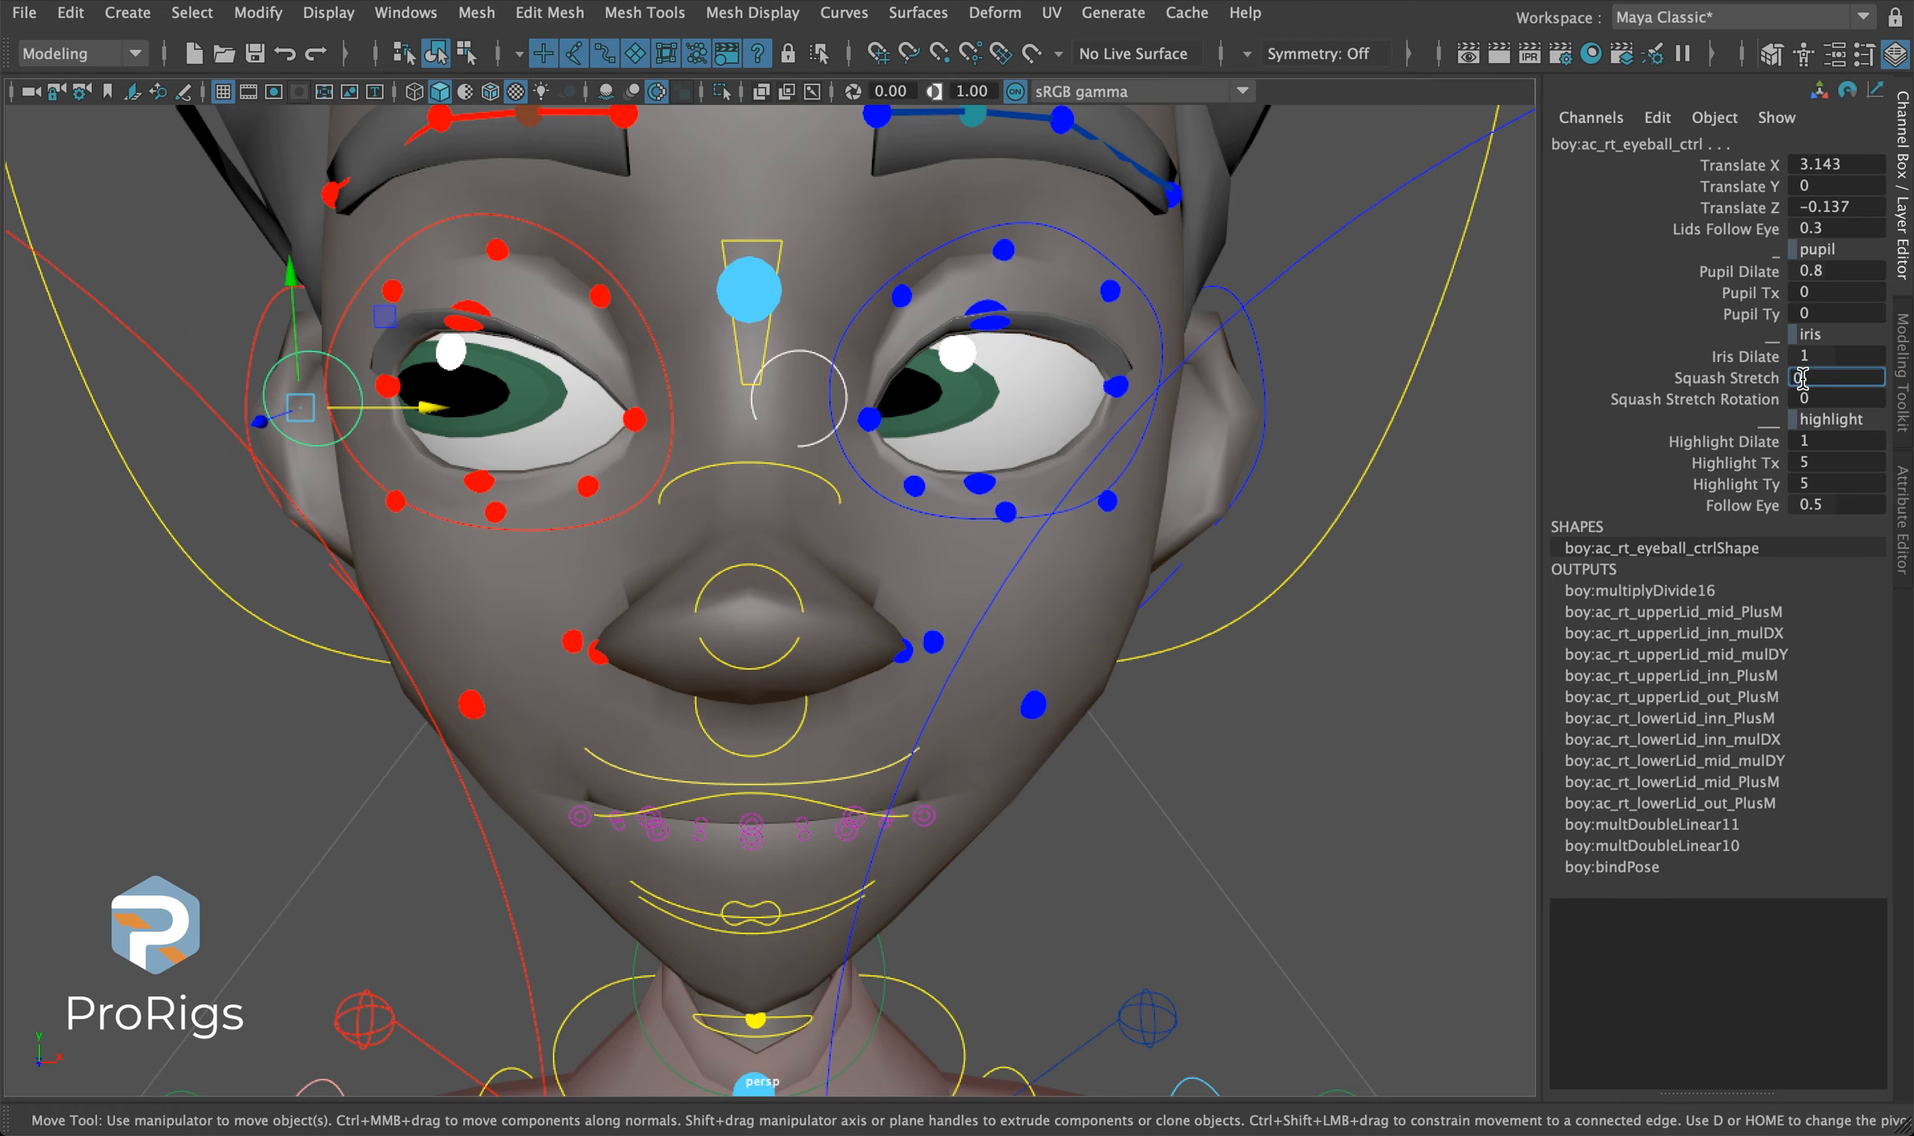
text(0)
key(Return)
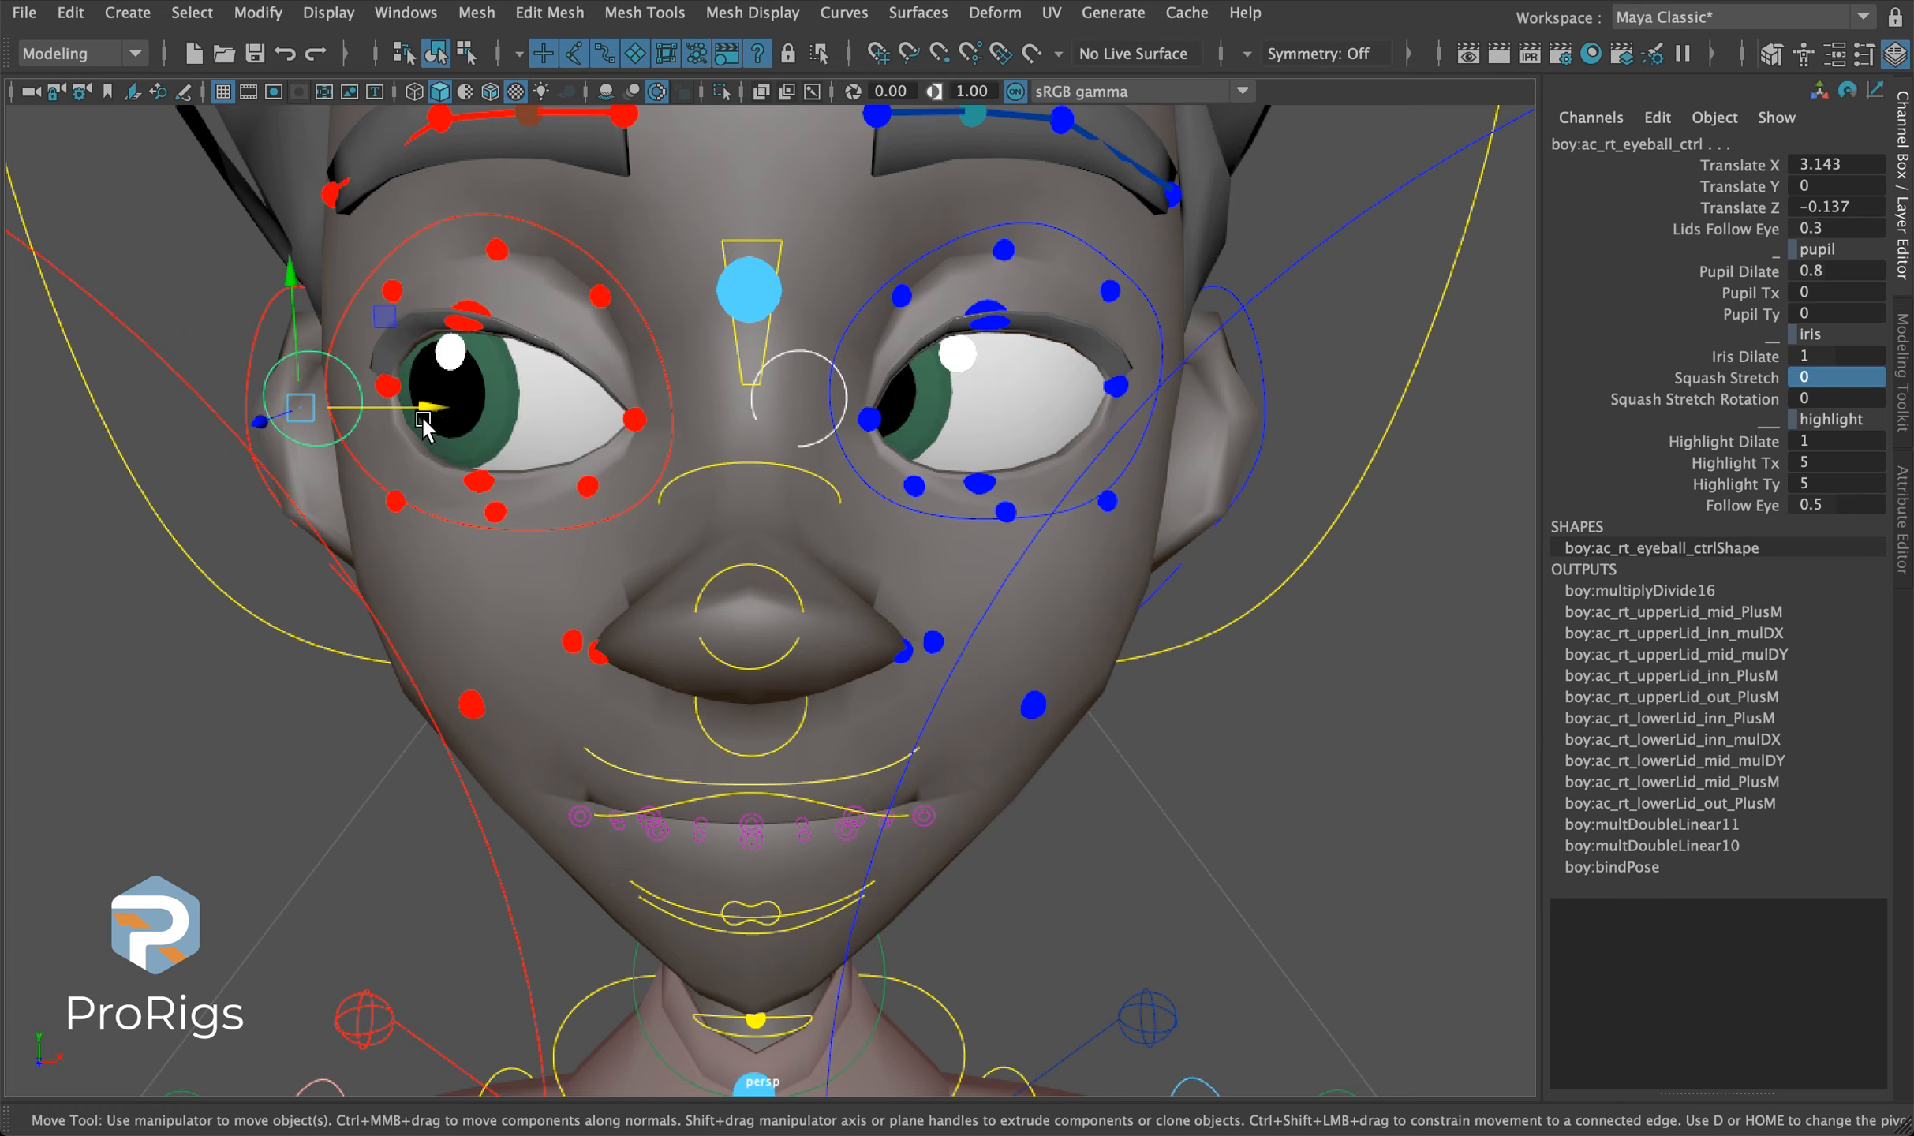
drag(421, 439, 607, 481)
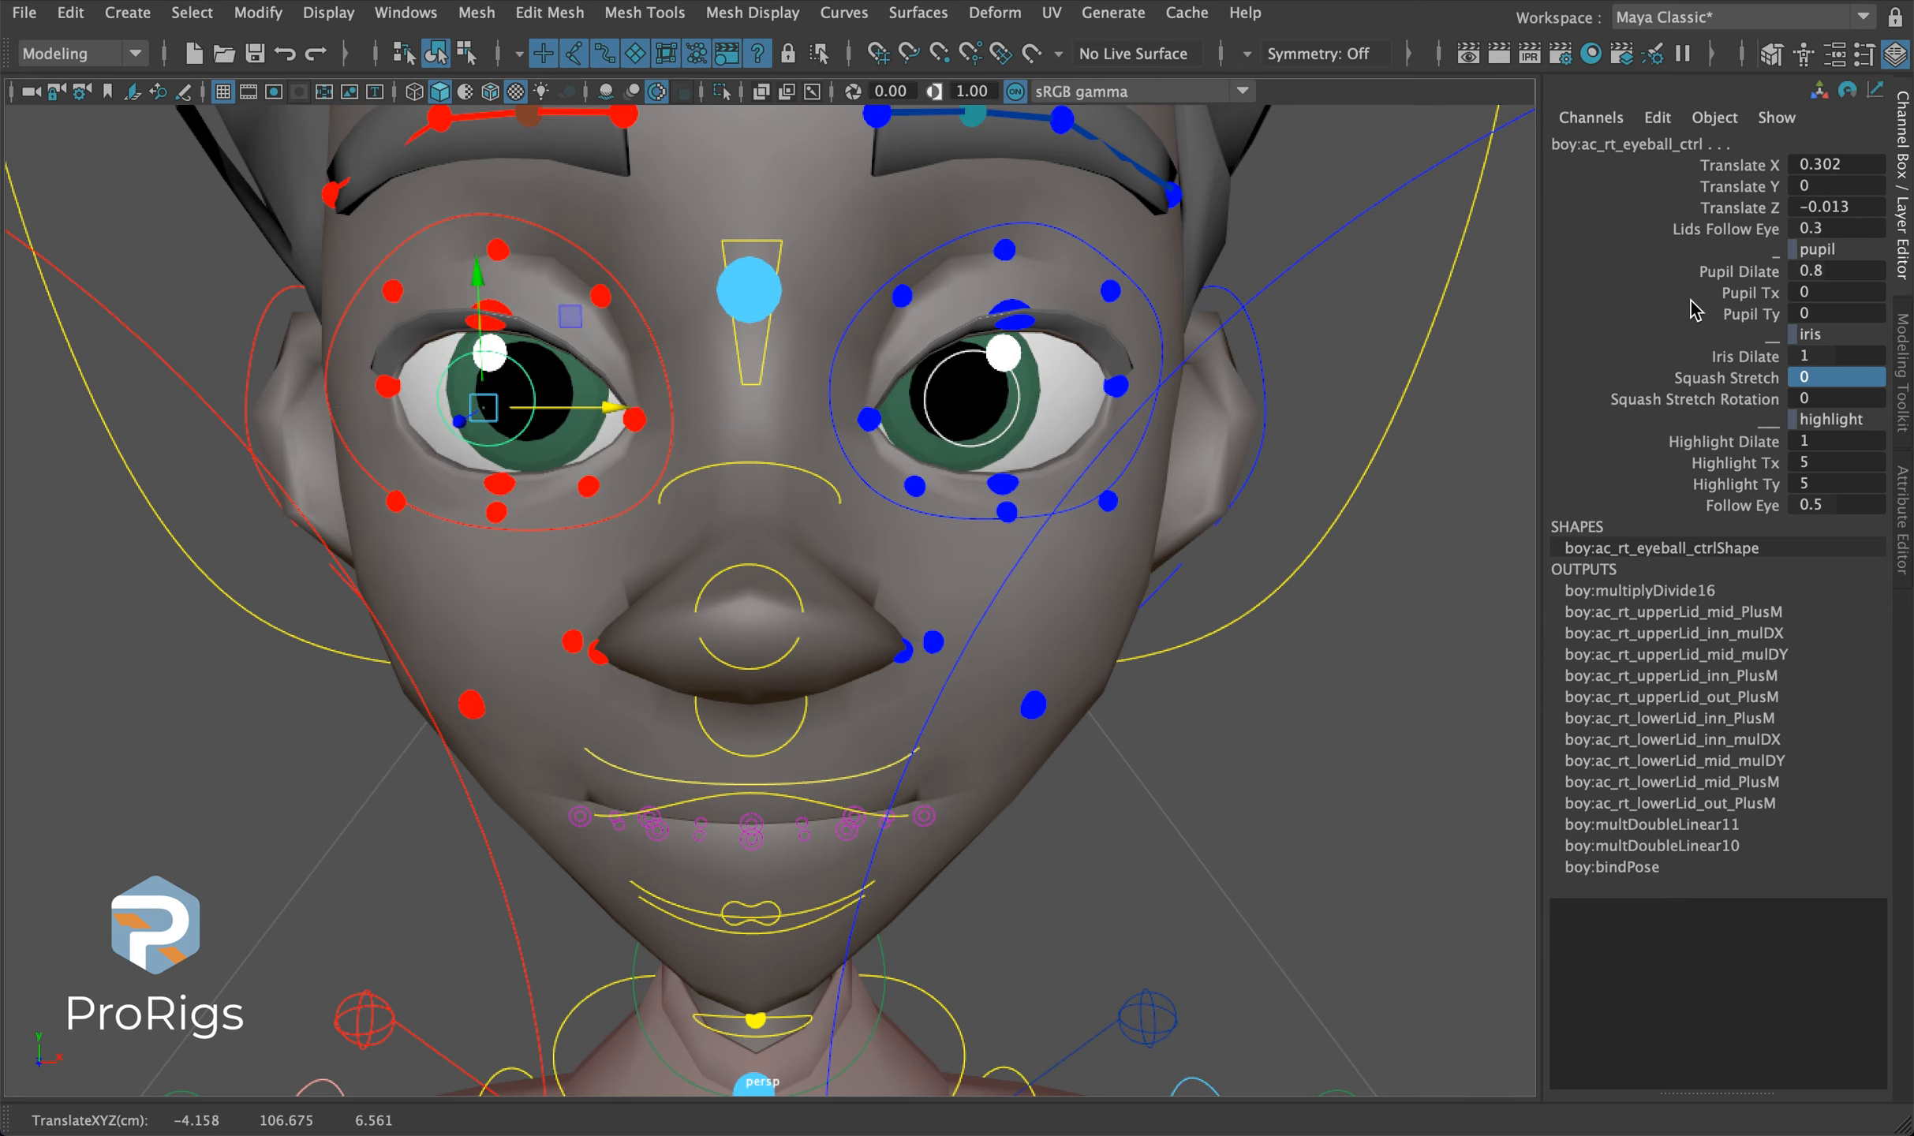
Try flattening both irises with Squash Stretch at 2.4, and reset the channel to 0.
click(1728, 378)
middle_drag(1252, 427, 1288, 428)
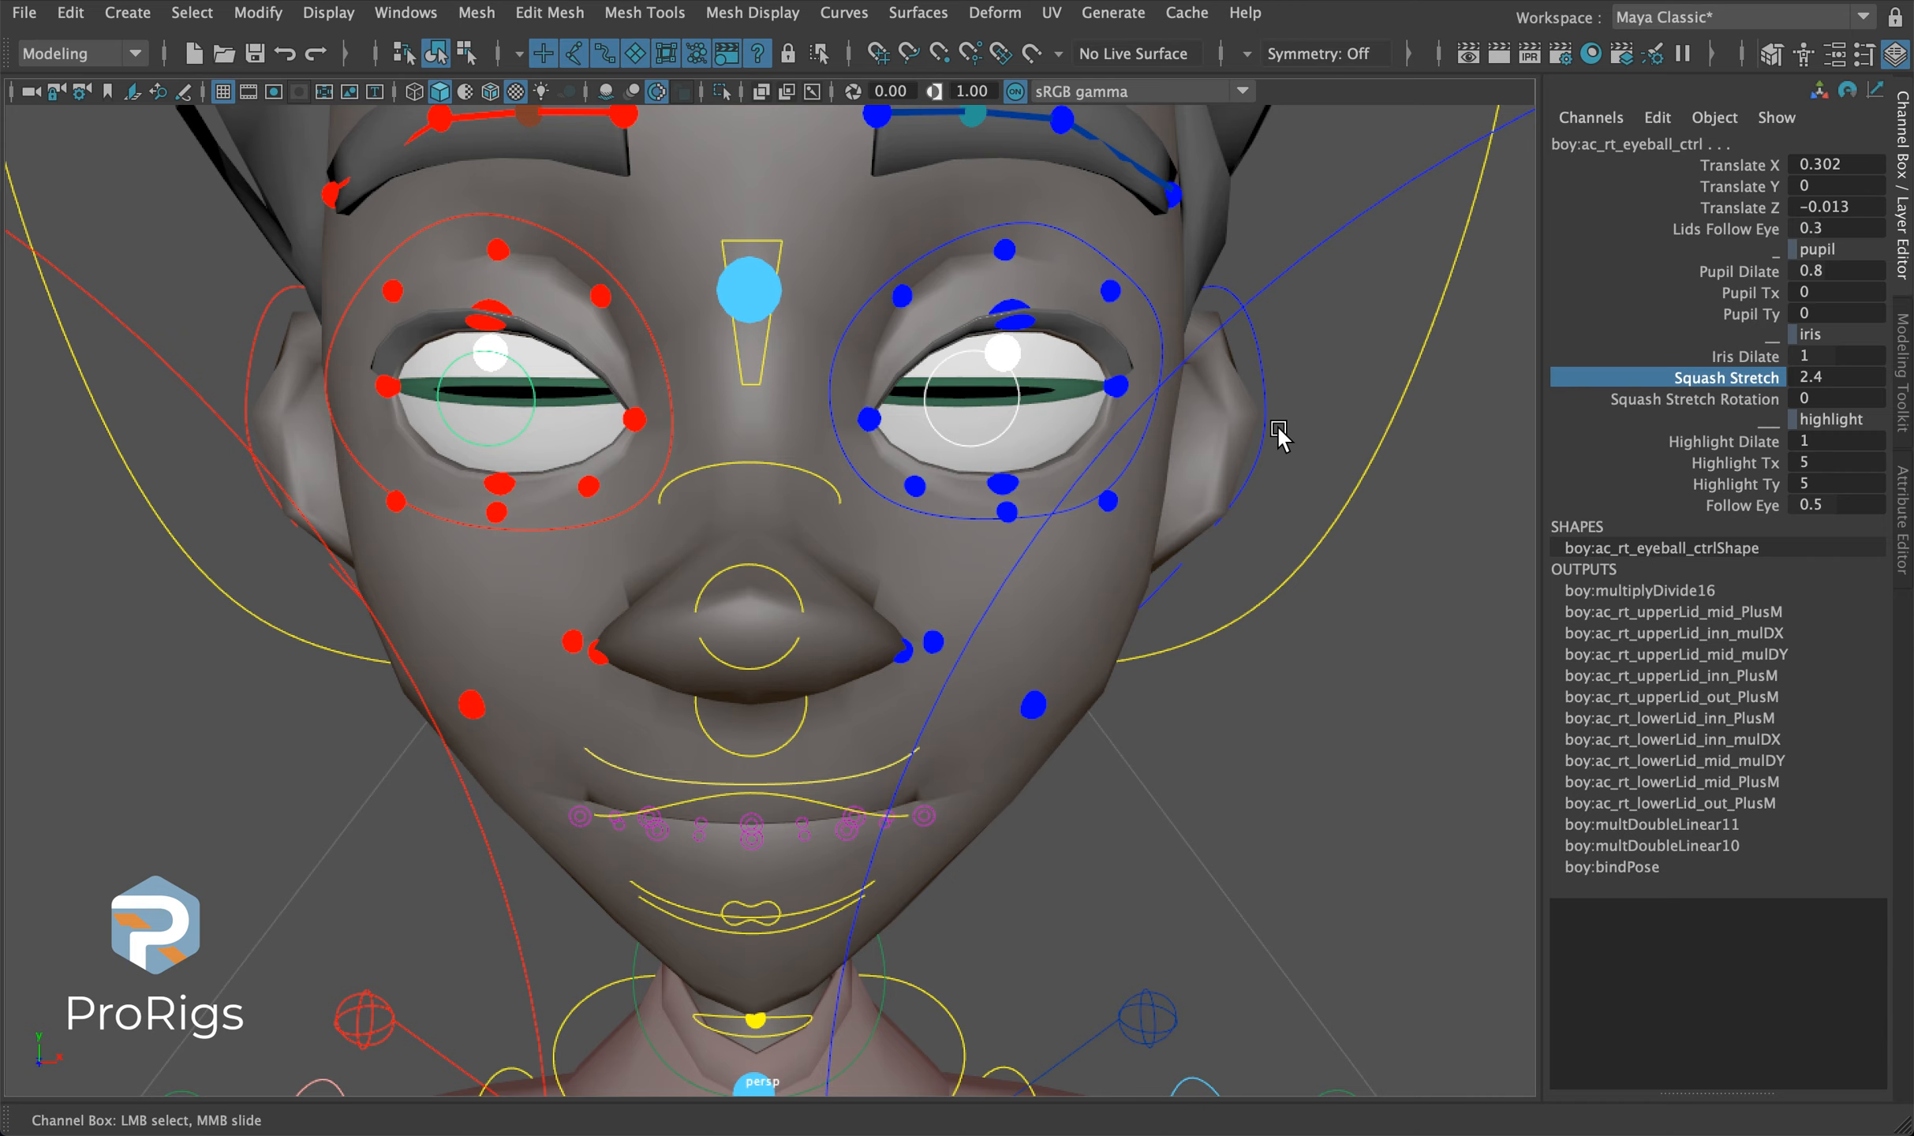
double_click(1799, 373)
text(0)
key(Return)
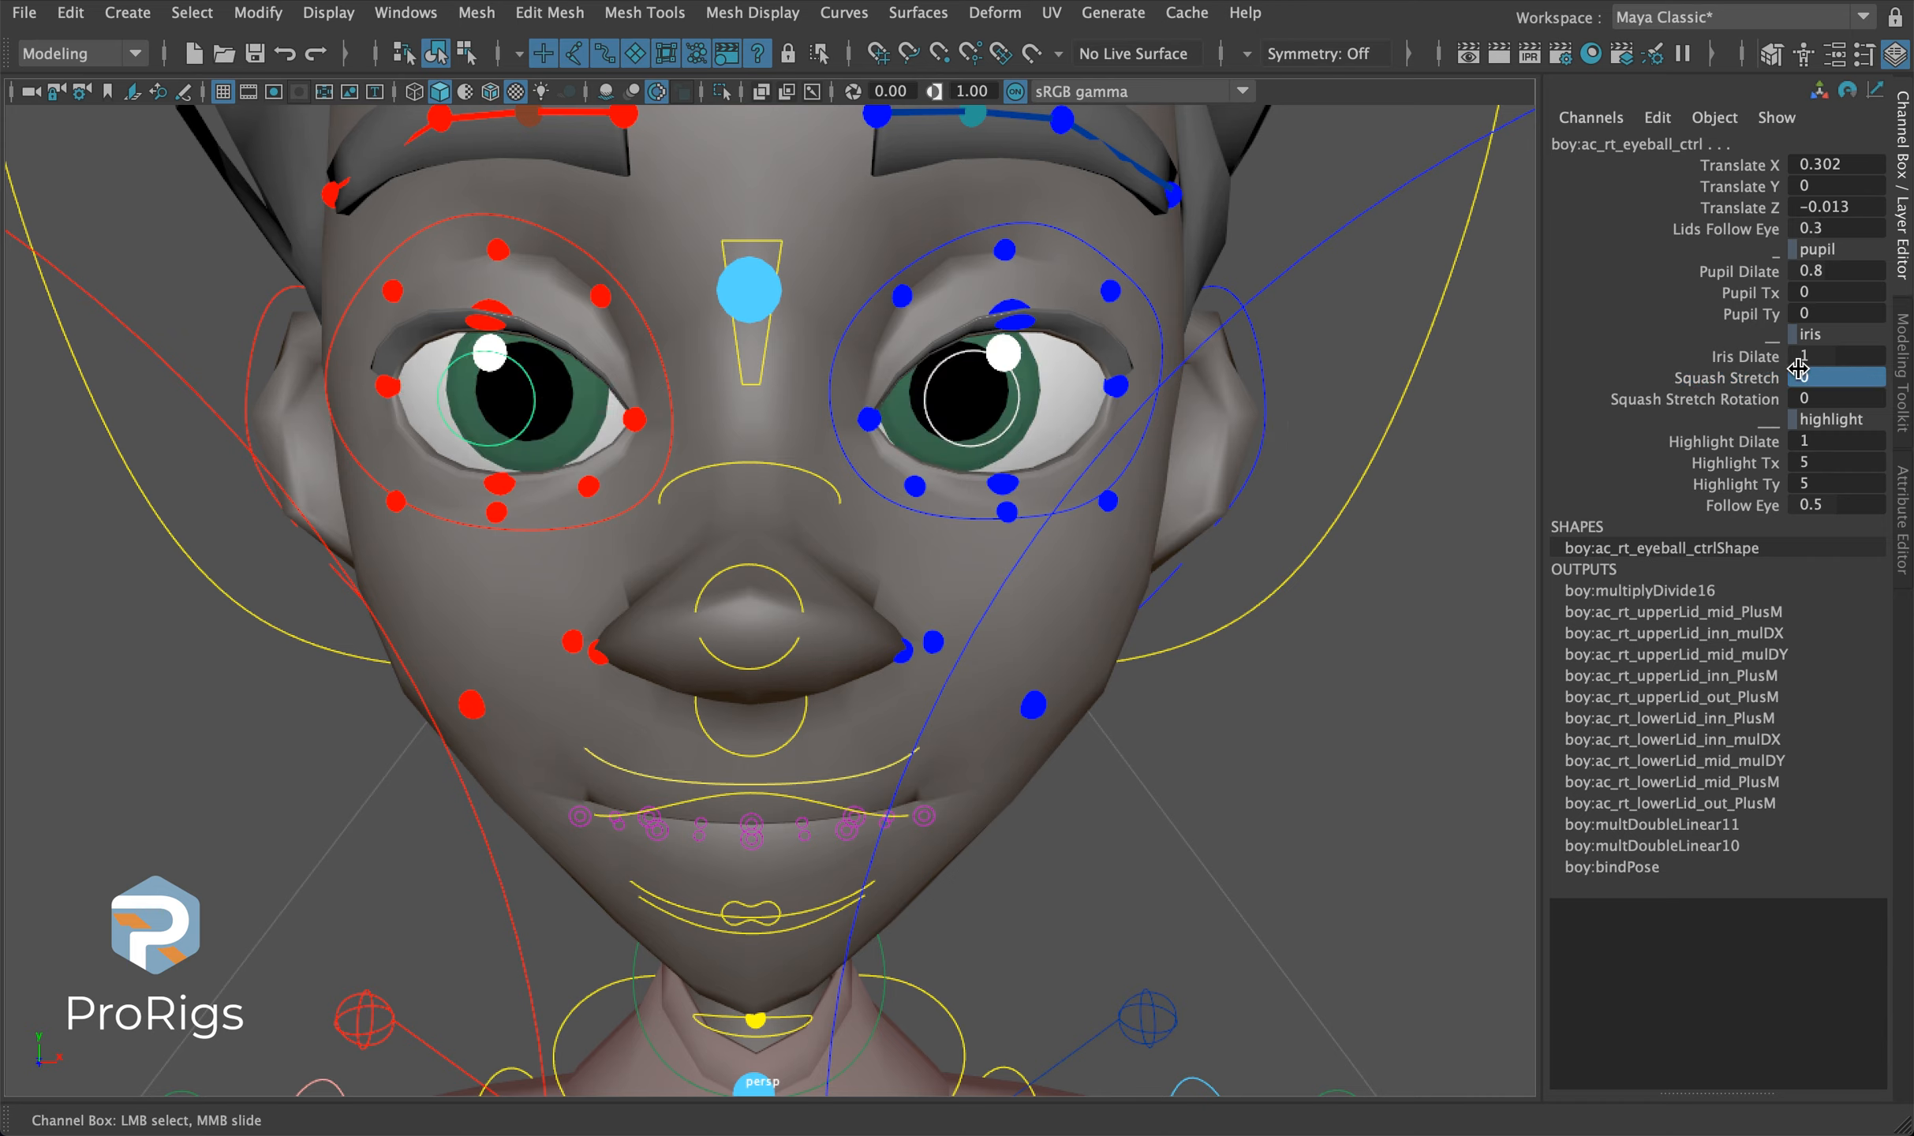
Try varying Squash Stretch and Squash Stretch Rotation on both eyes, and return both channels to 0.
click(1701, 401)
key(ctrl+z)
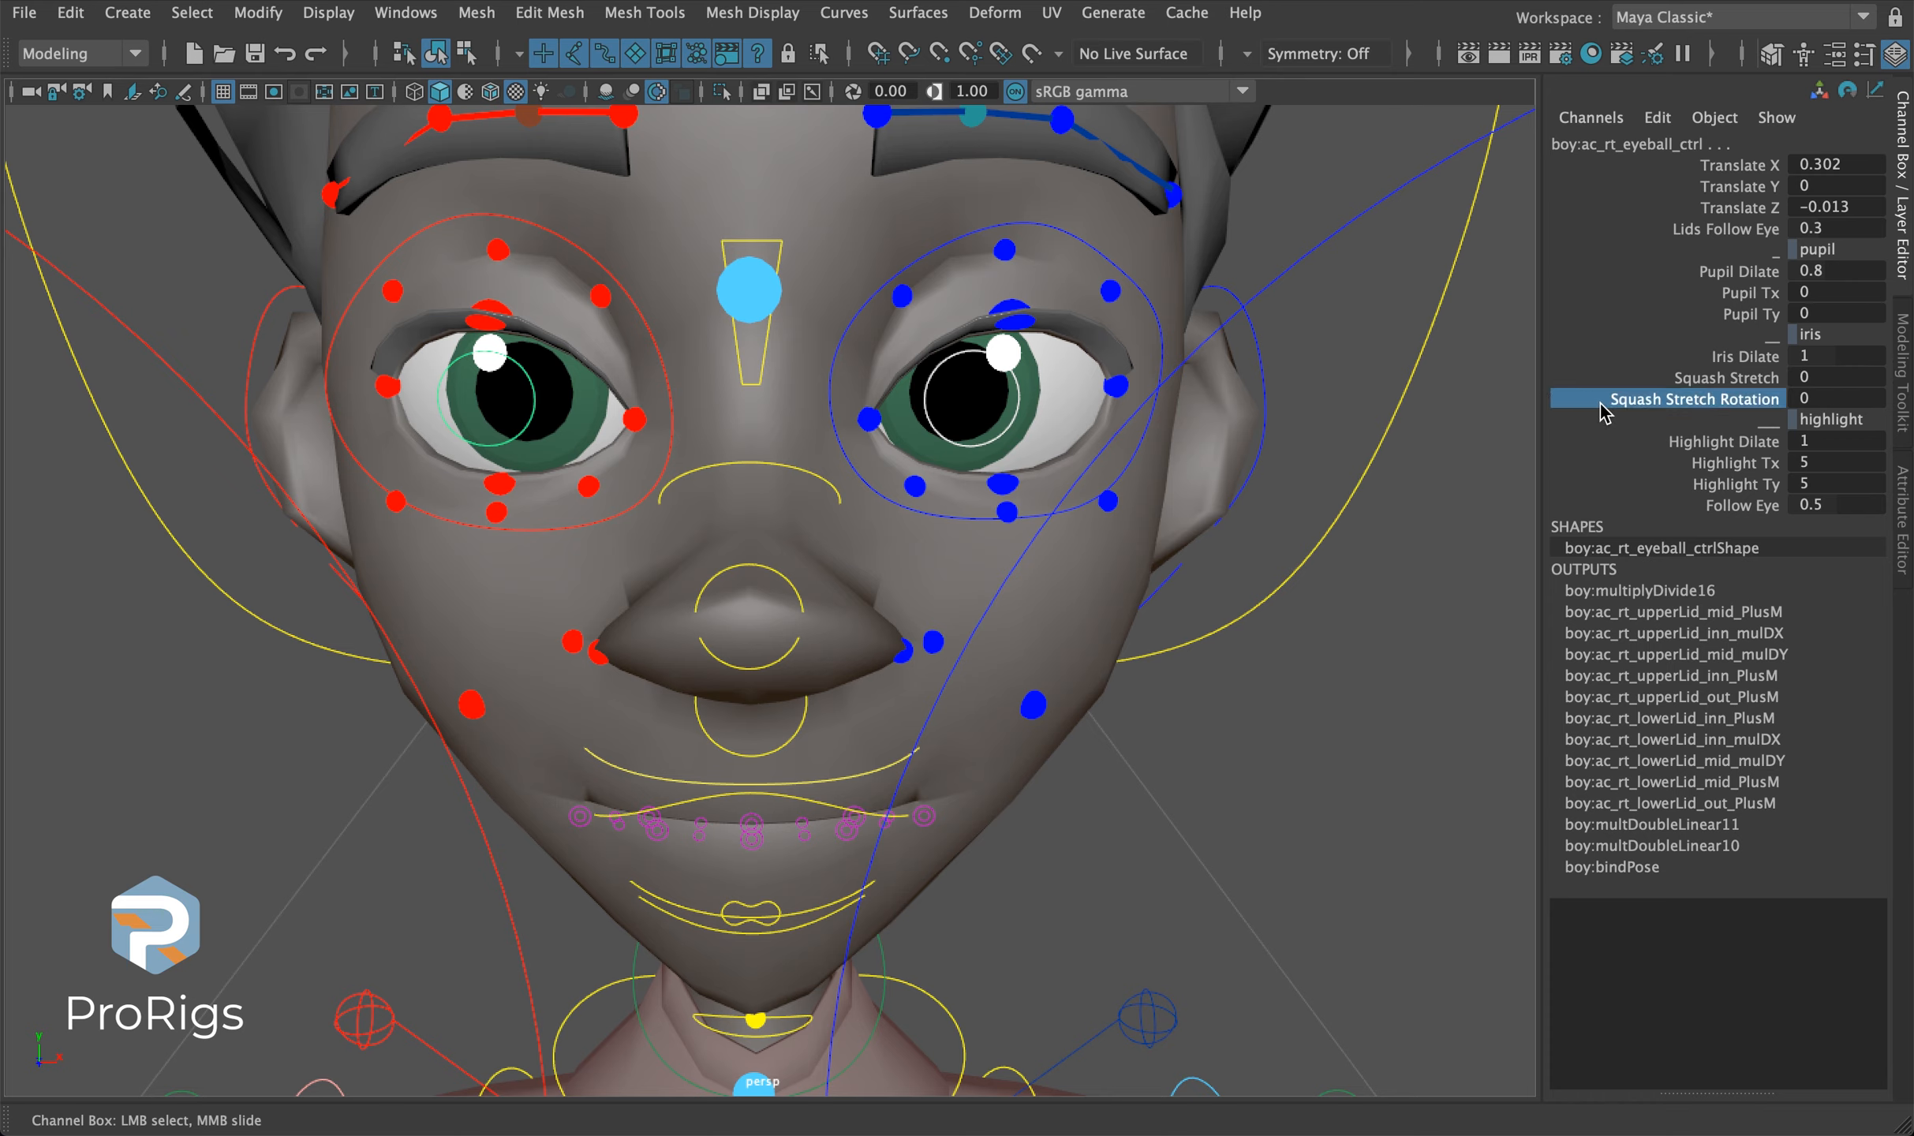
click(1728, 377)
middle_drag(1132, 384, 1503, 447)
click(1671, 395)
mouse_move(1239, 517)
middle_down()
mouse_move(1201, 512)
mouse_move(1264, 535)
middle_up()
Enlarge both eye highlights to Highlight Dilate 1.4, and try shifting them sideways with Highlight Tx.
click(1690, 441)
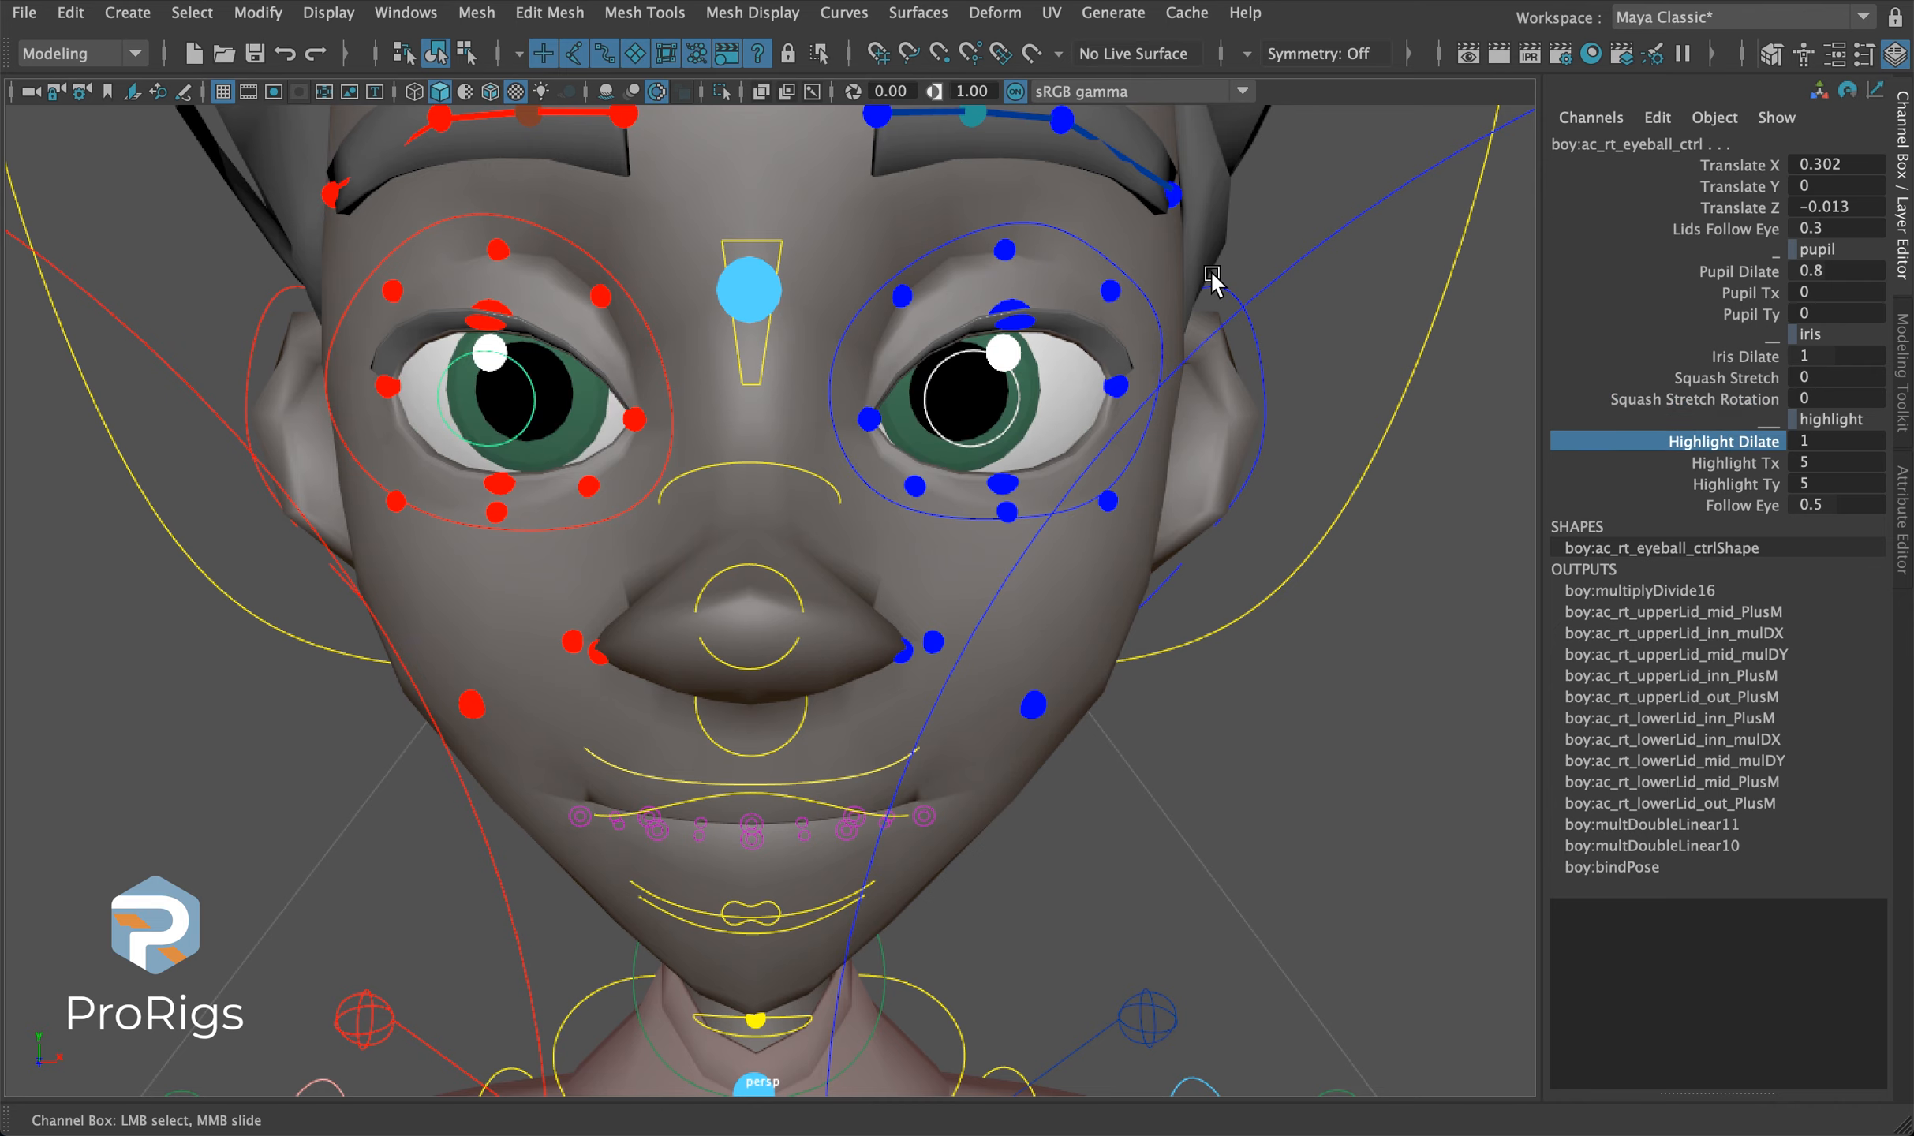
alt+drag(1059, 625, 1030, 625)
middle_drag(1071, 630, 1094, 636)
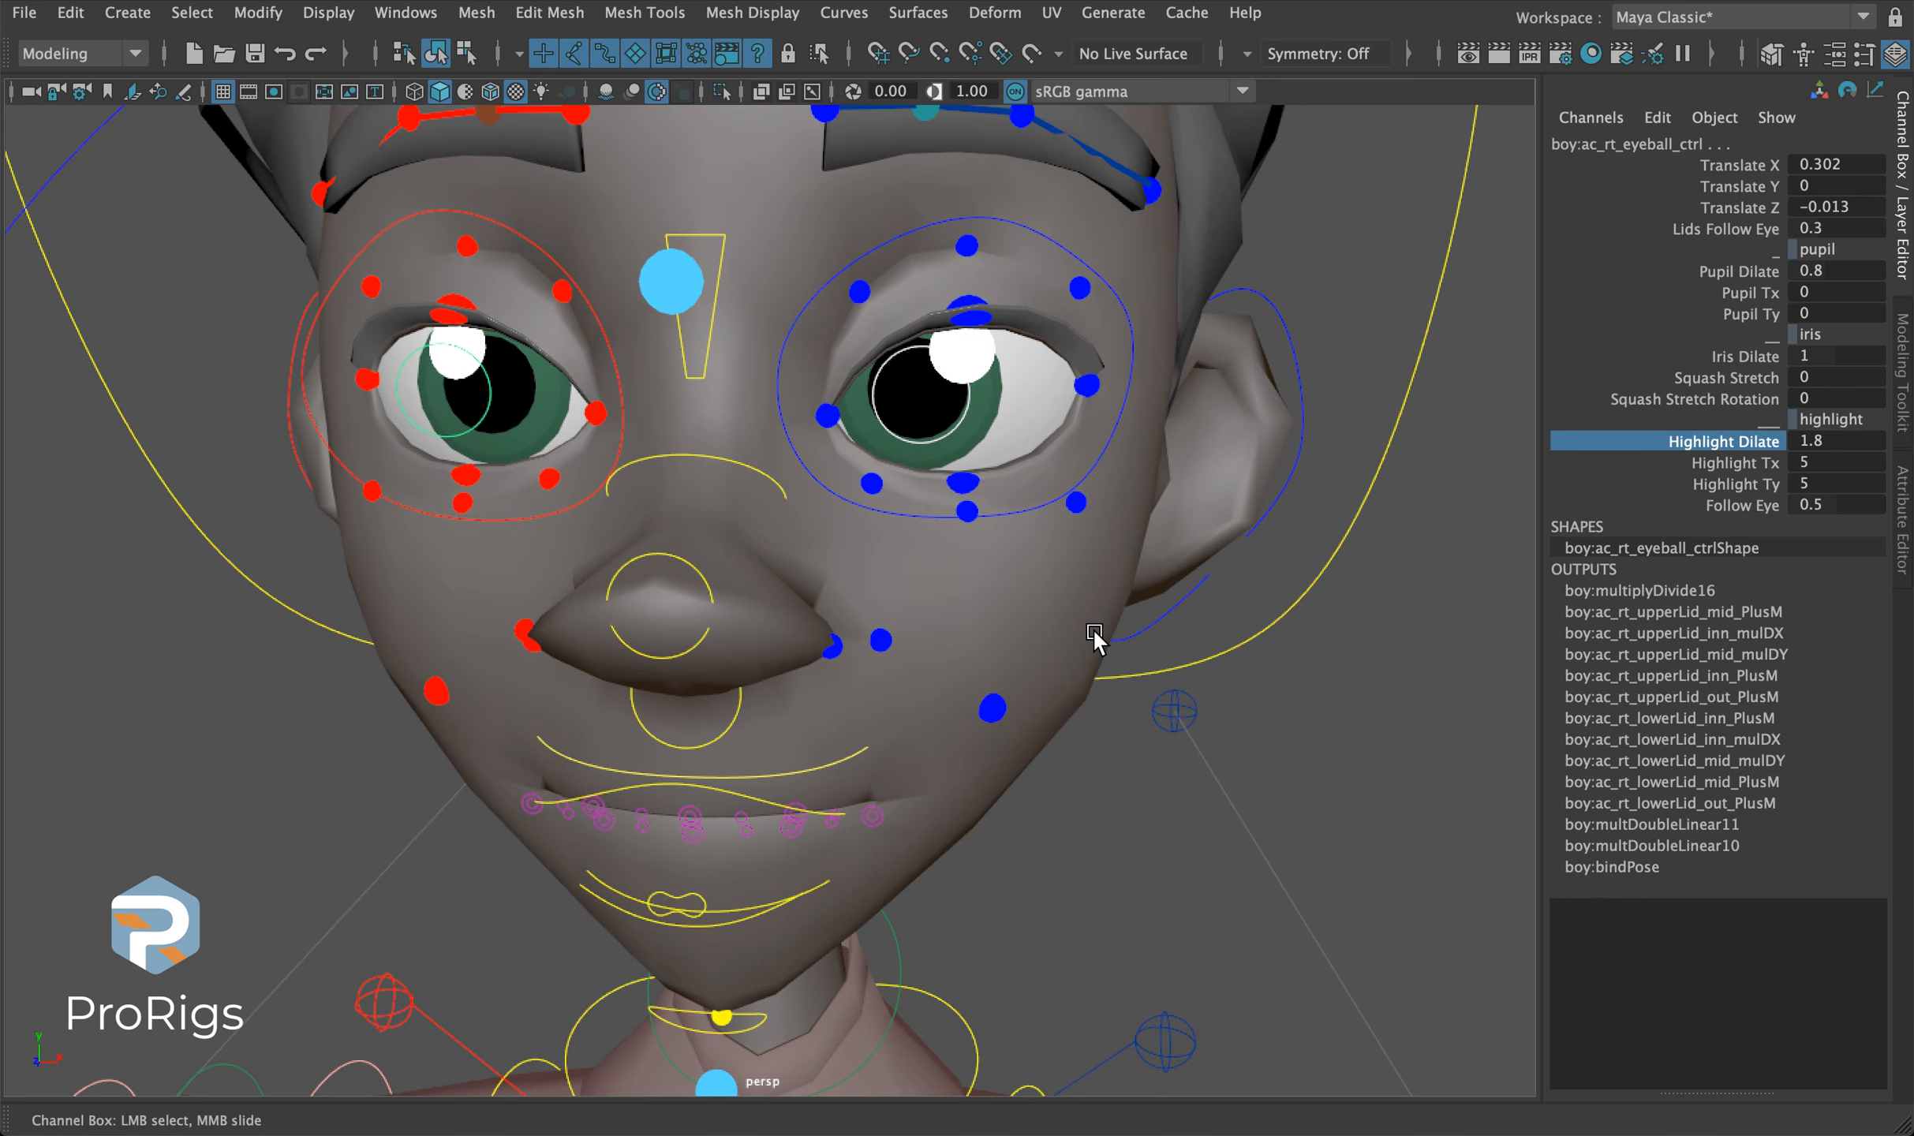
alt+drag(1106, 631, 1145, 628)
middle_drag(1420, 466, 1403, 460)
click(1758, 462)
middle_drag(1344, 526, 1404, 564)
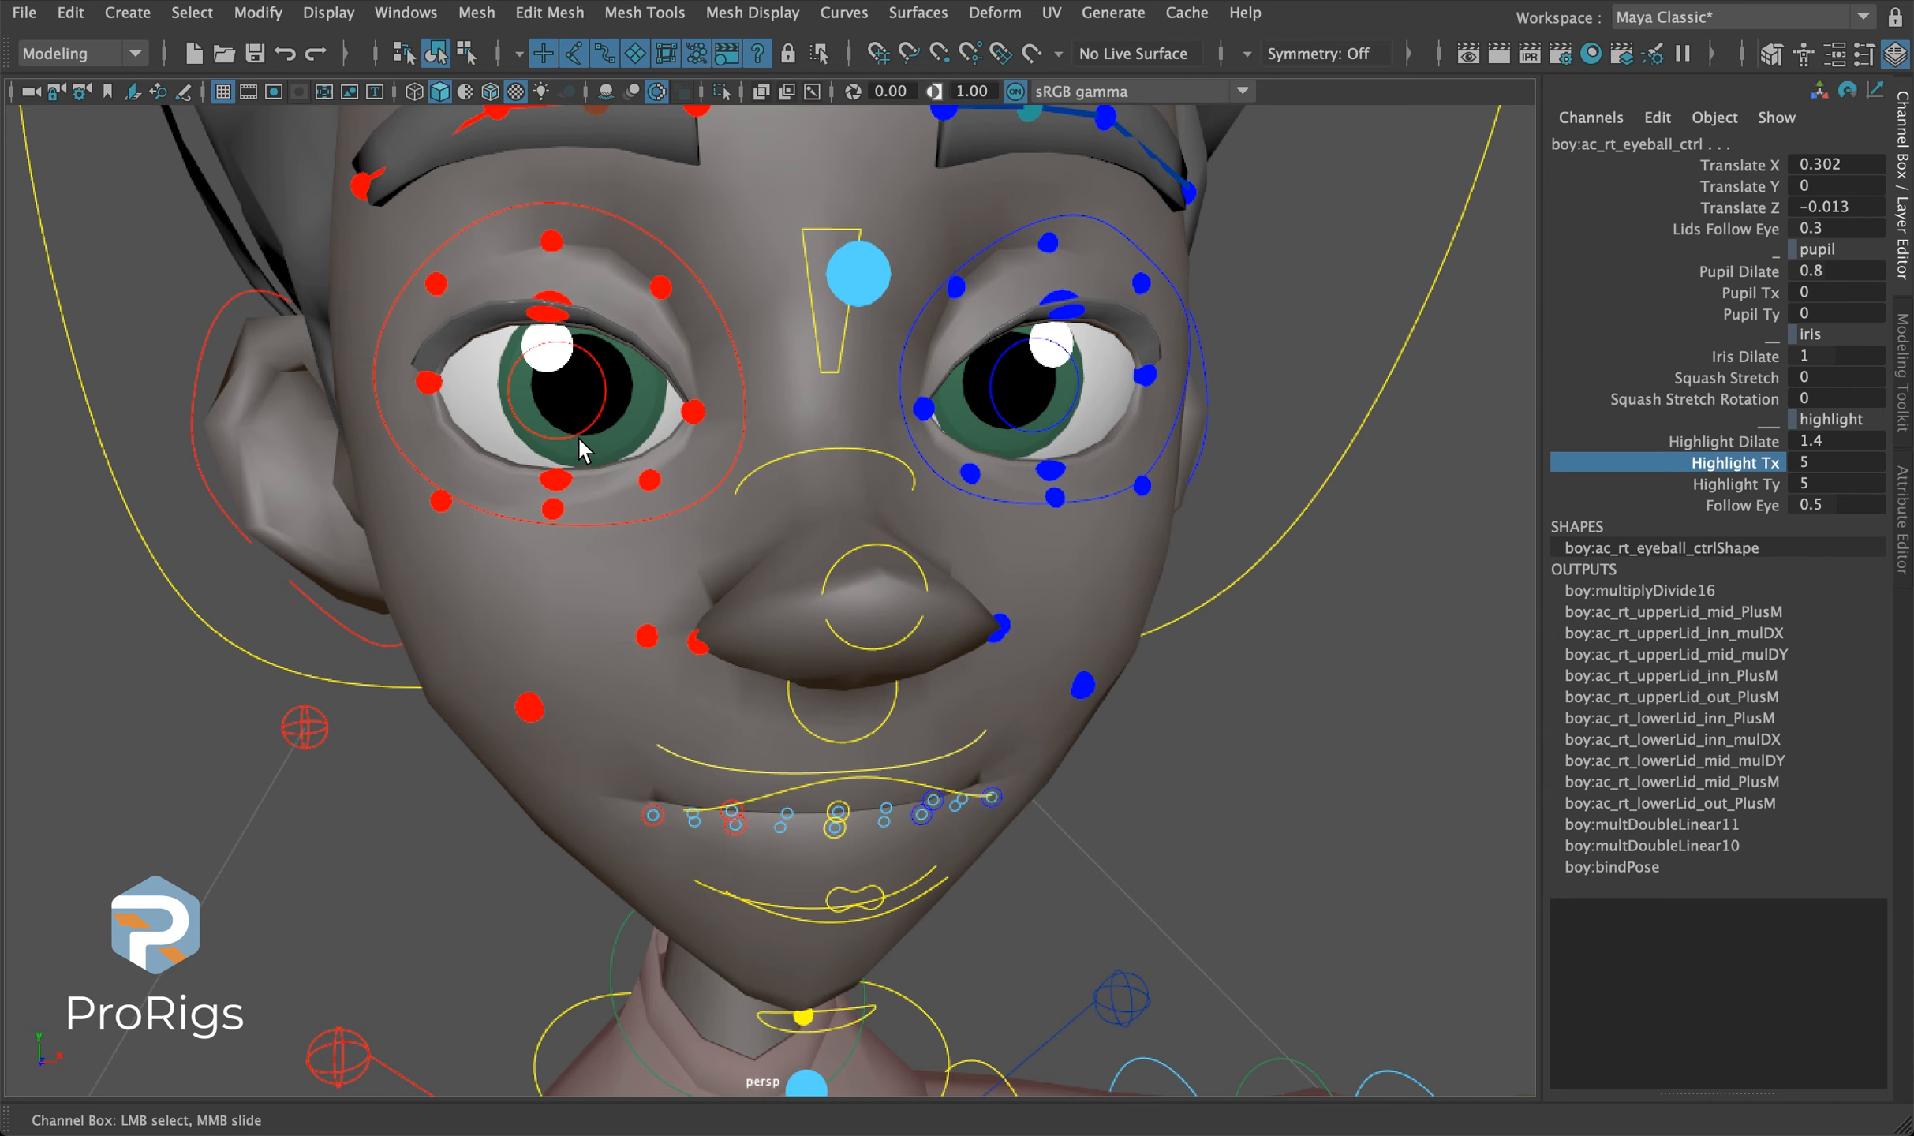
Set Highlight Tx and Highlight Ty to 0 on only the character's right eyeball control.
click(577, 430)
key(w)
drag(1813, 463, 1813, 484)
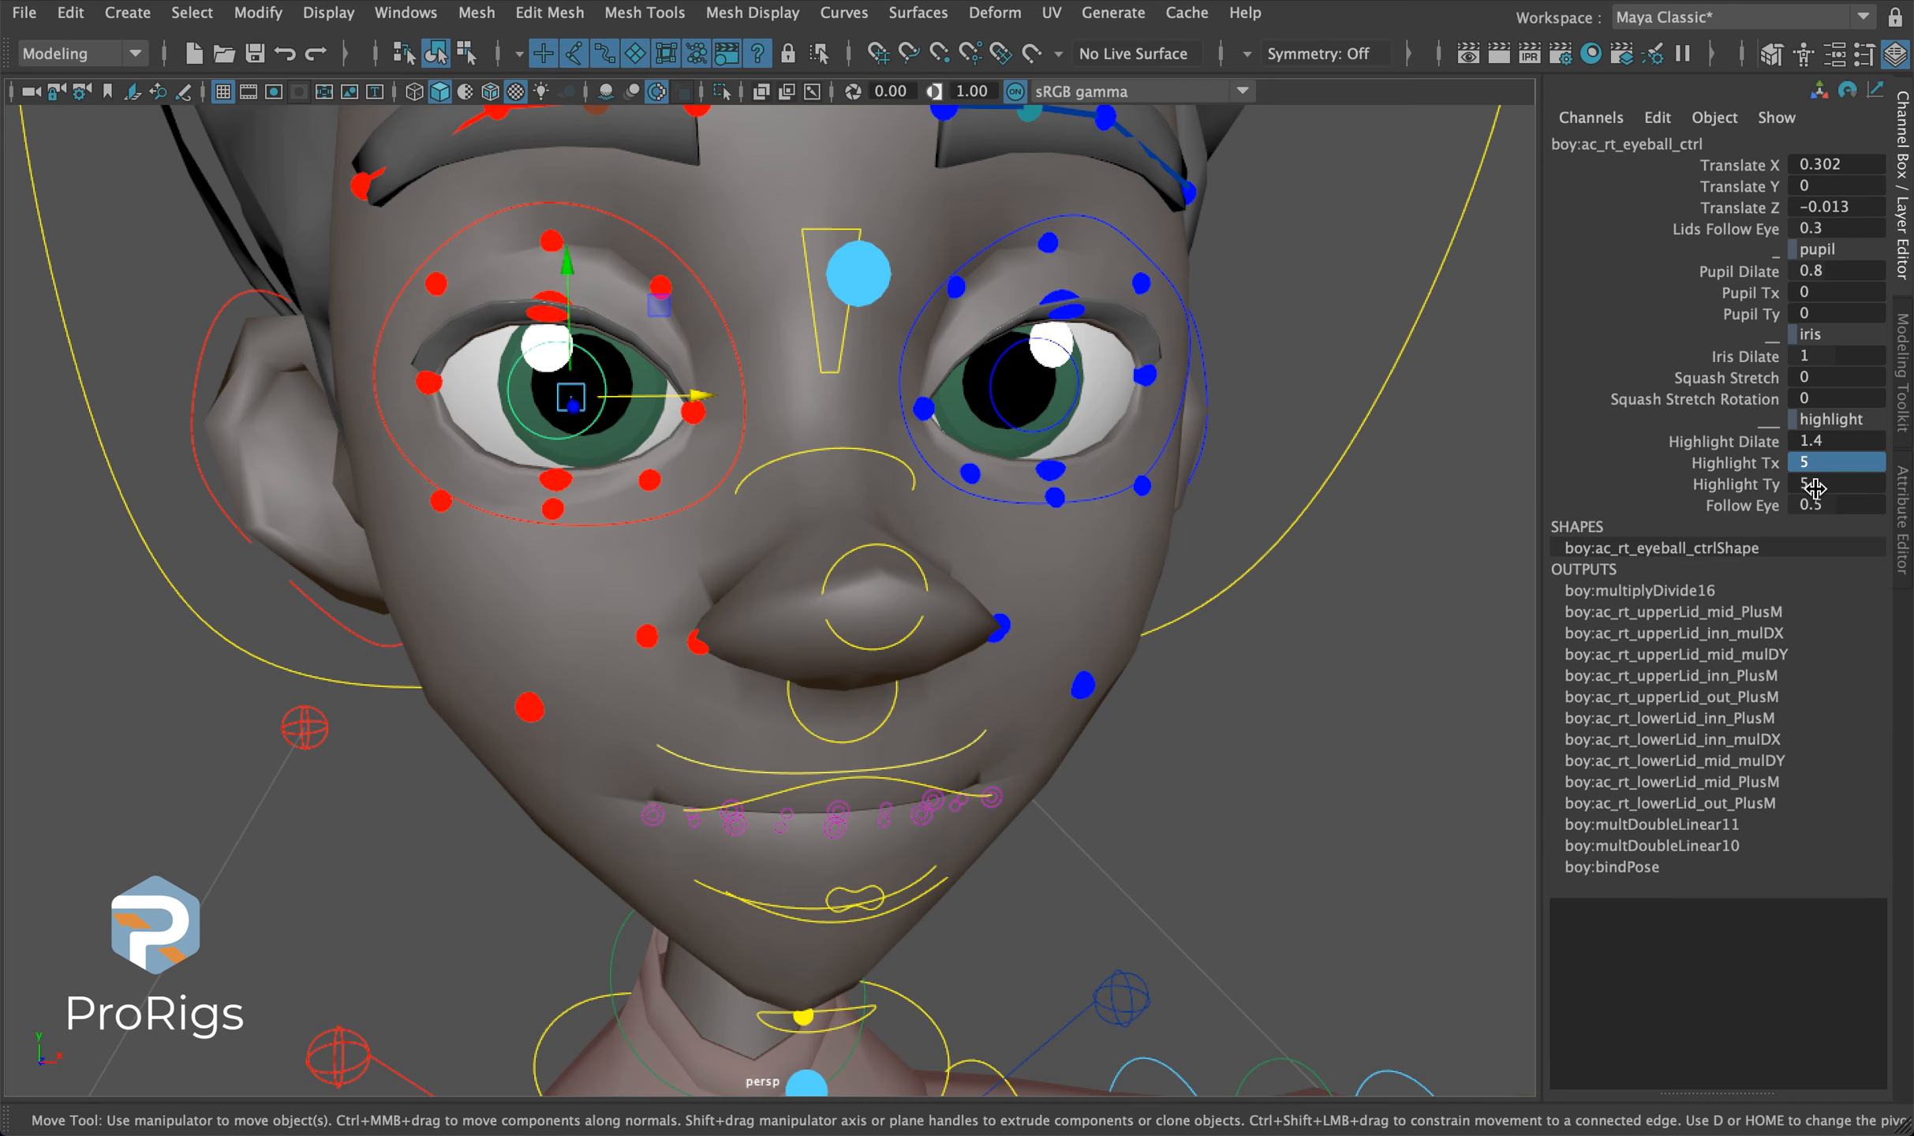
text(0)
key(Return)
mouse_move(952, 361)
alt+mouse_down()
mouse_move(897, 371)
mouse_move(974, 365)
alt+mouse_up()
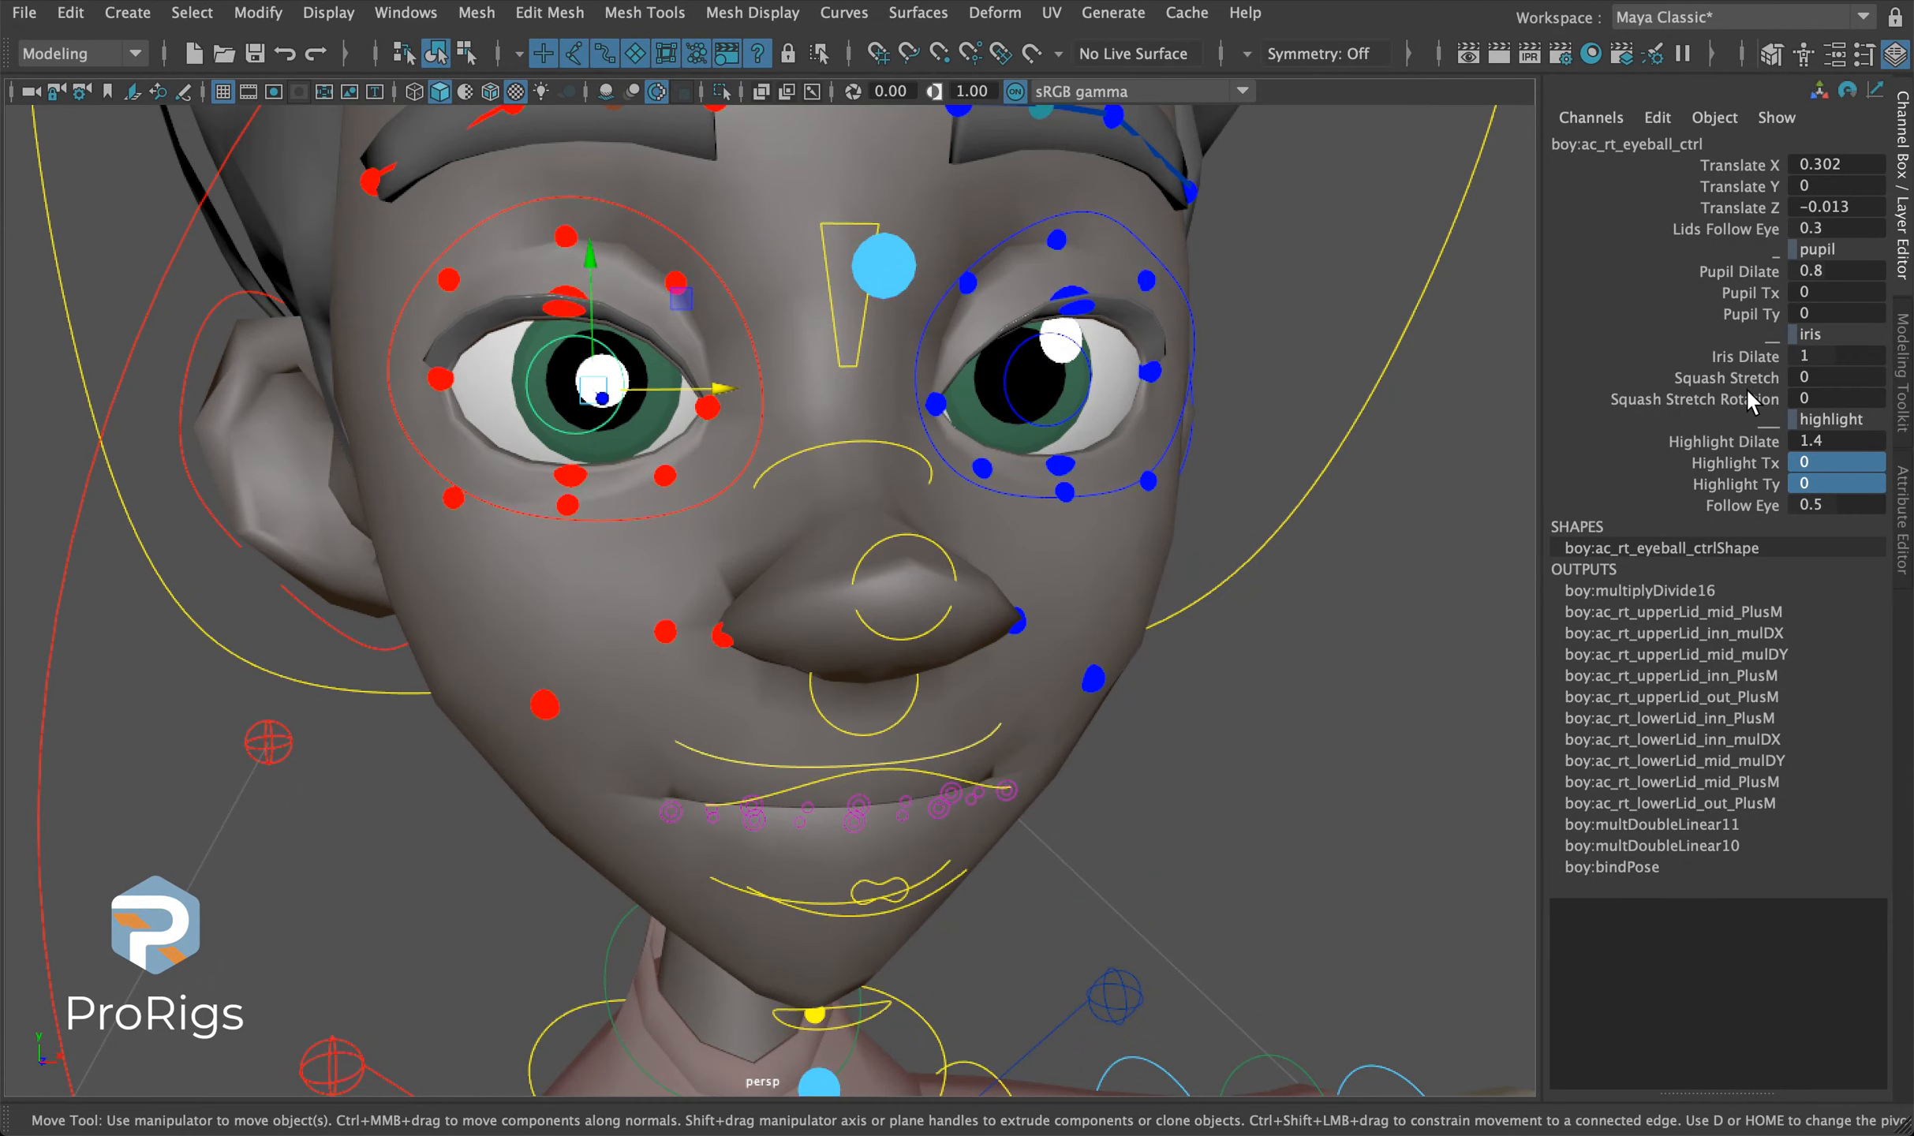
Set Highlight Tx to 6 and Highlight Ty to 5.5 on the right eyeball control, and try moving the control around.
click(1729, 463)
middle_drag(1377, 446, 1493, 489)
click(1752, 484)
middle_drag(1385, 534, 1453, 555)
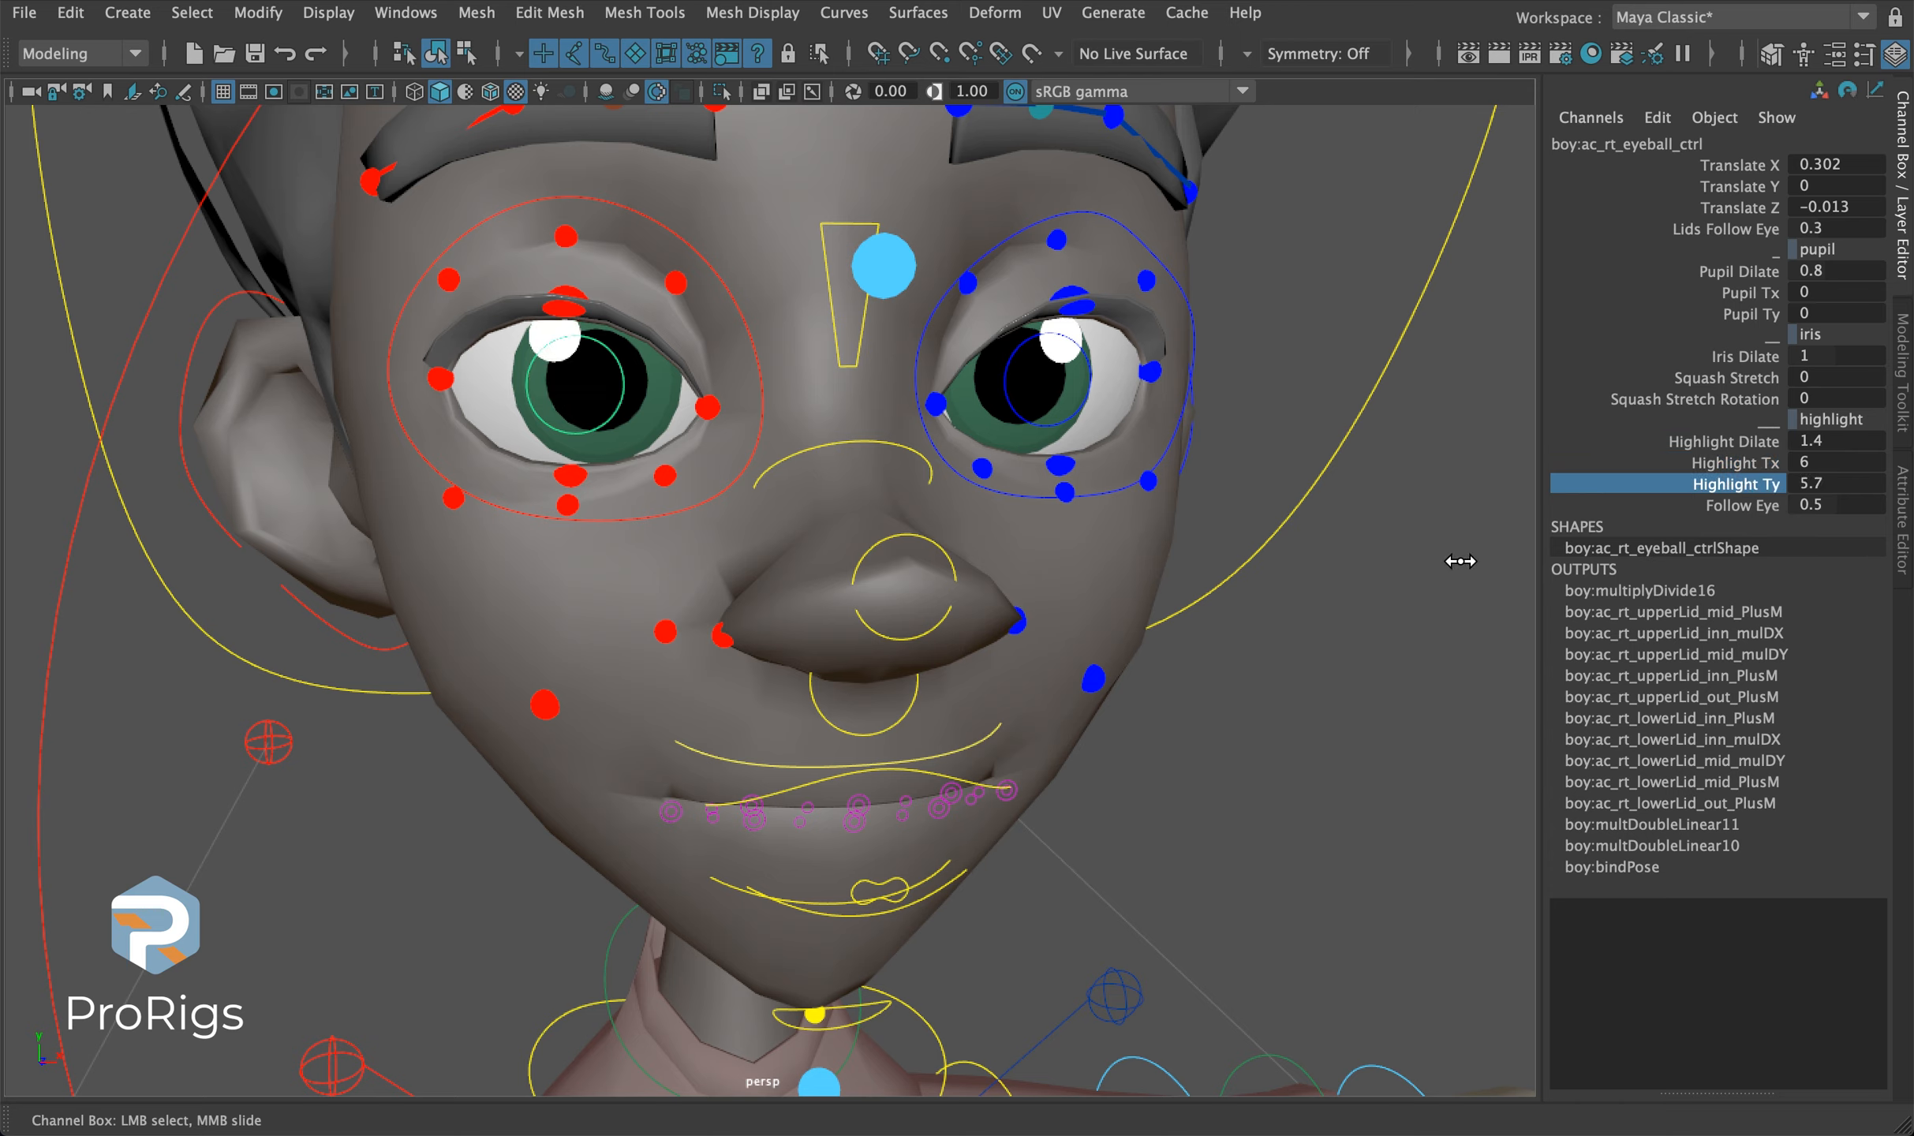
key(w)
middle_drag(641, 426, 592, 387)
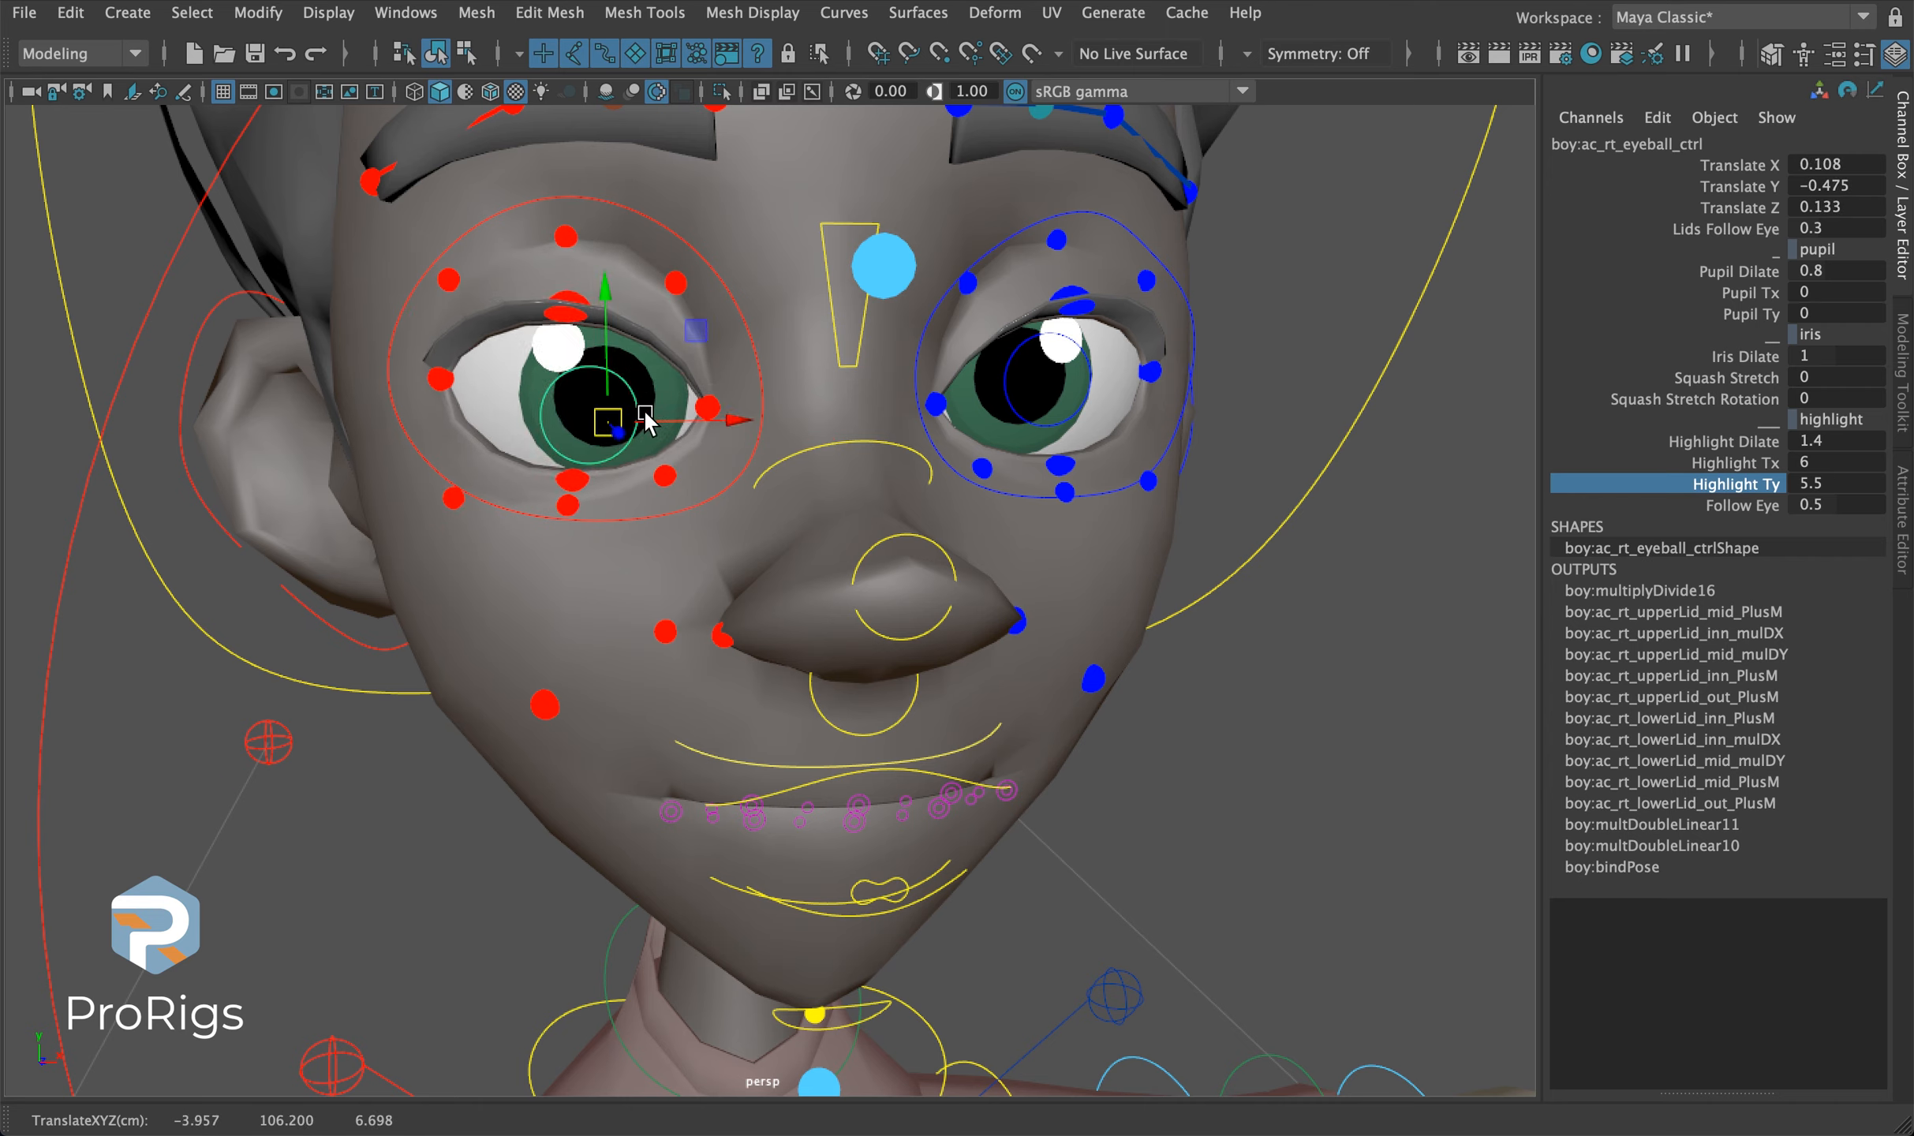
Set Follow Eye to 0 and move the right eyeball control to about -1.062 in Translate X and -0.297 in Translate Y.
click(1698, 507)
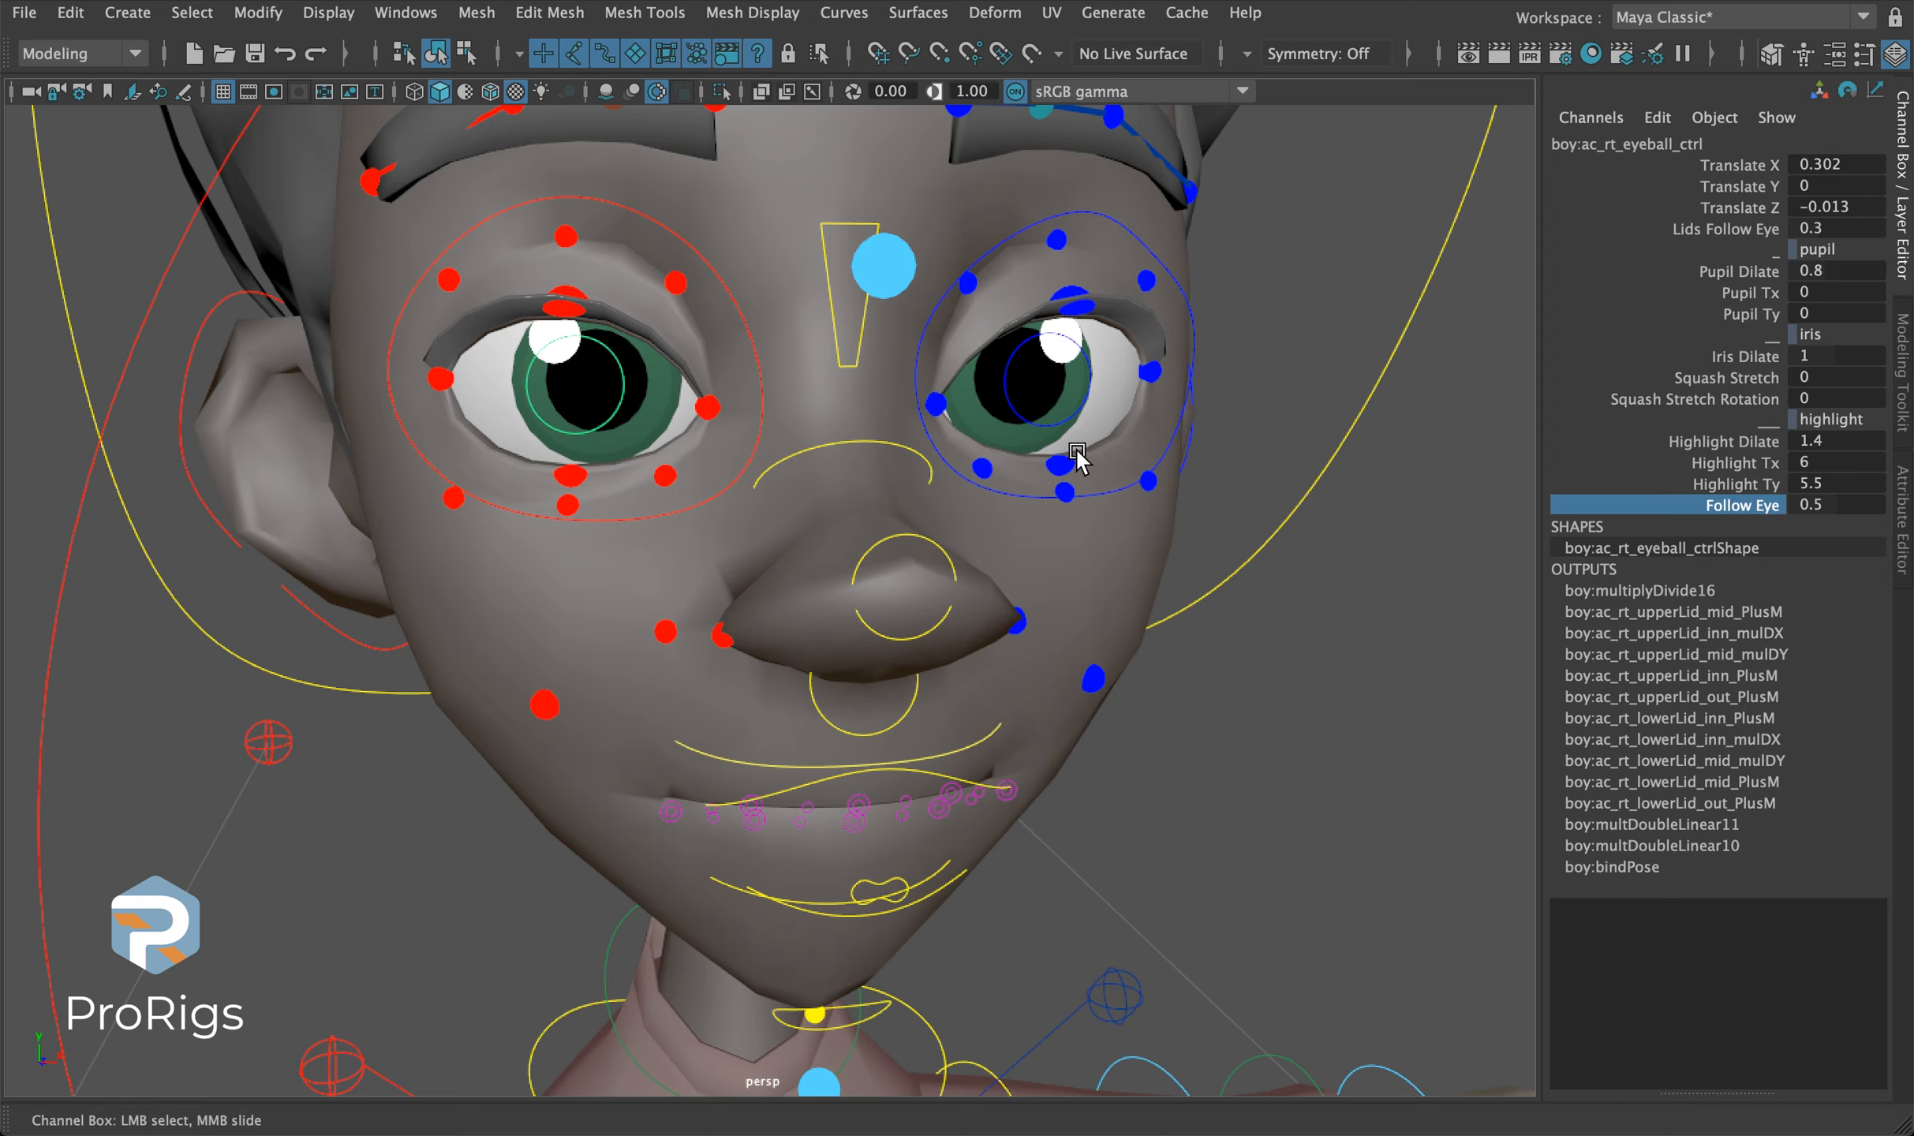
middle_drag(585, 376, 1369, 356)
key(w)
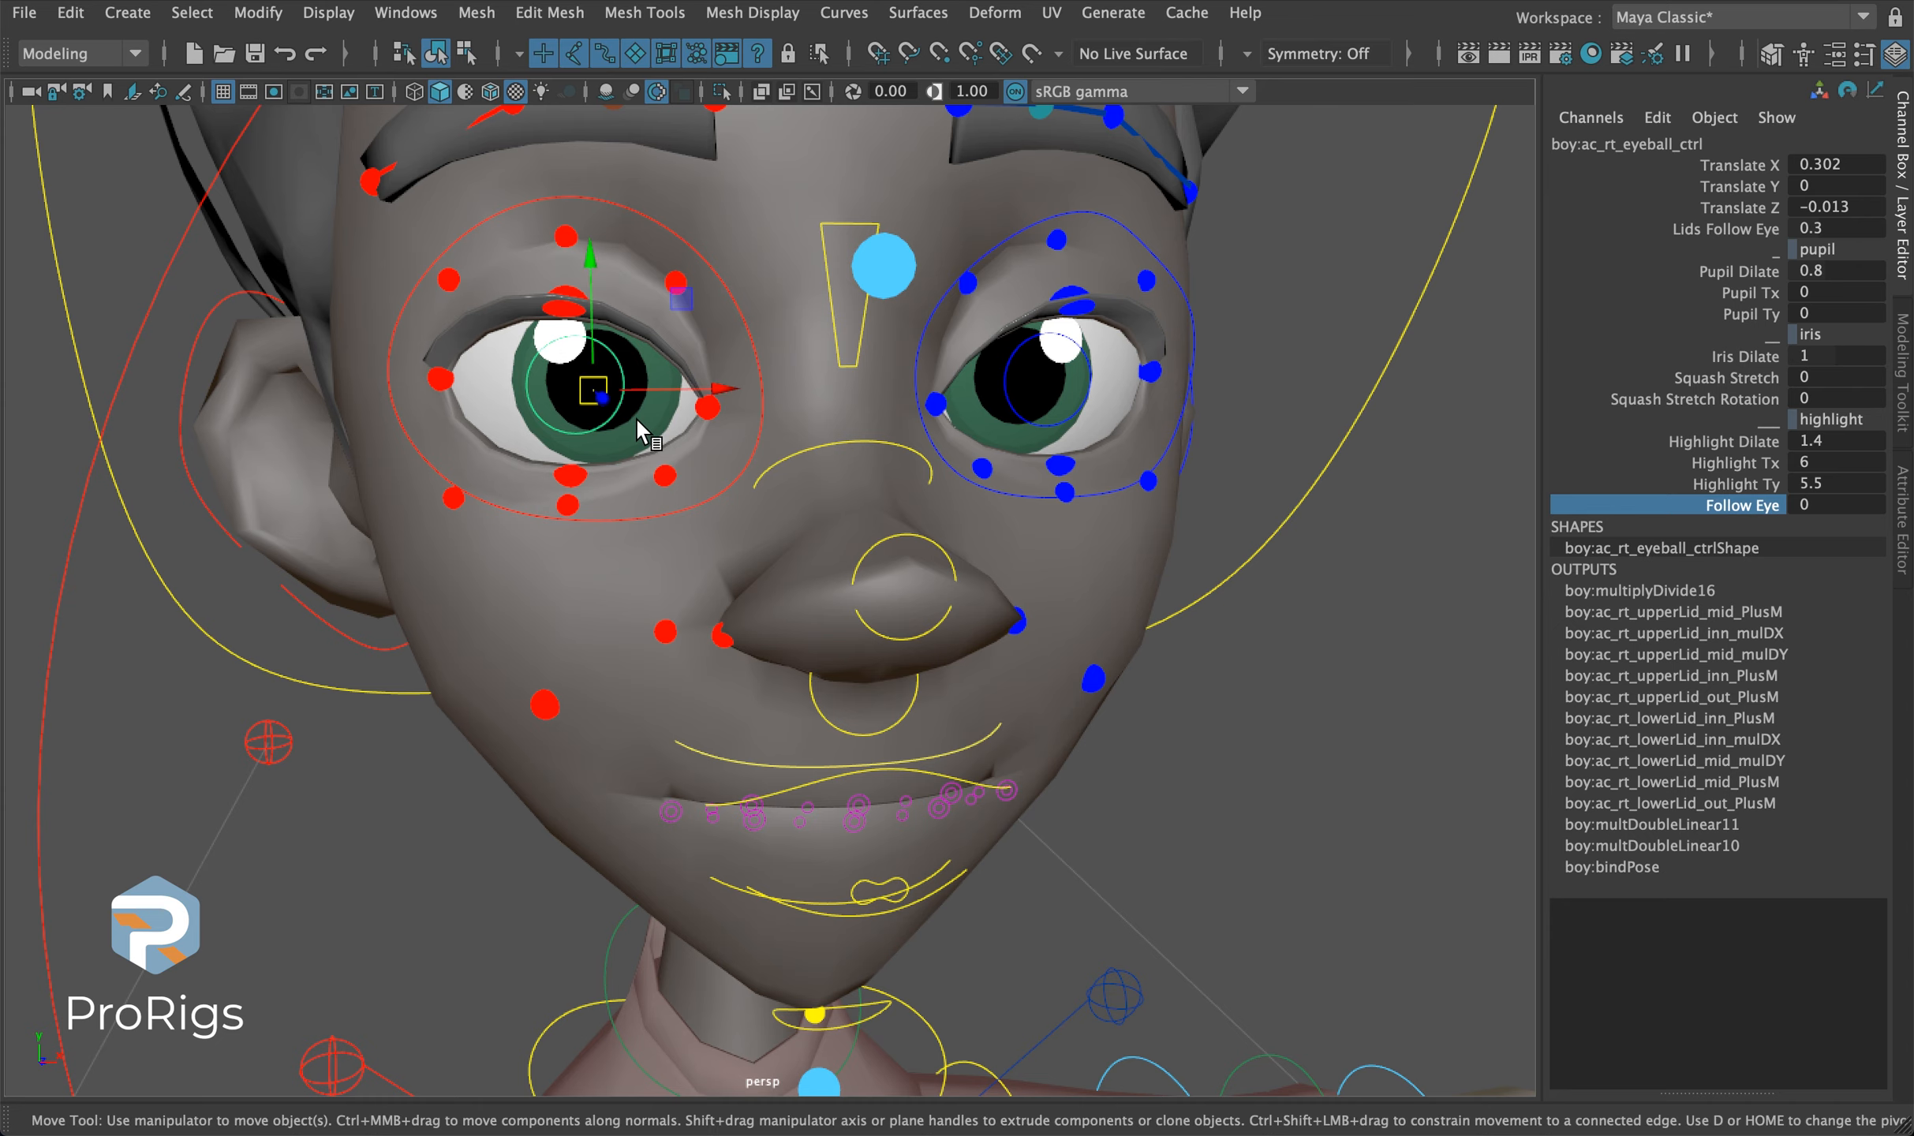
drag(587, 393, 687, 408)
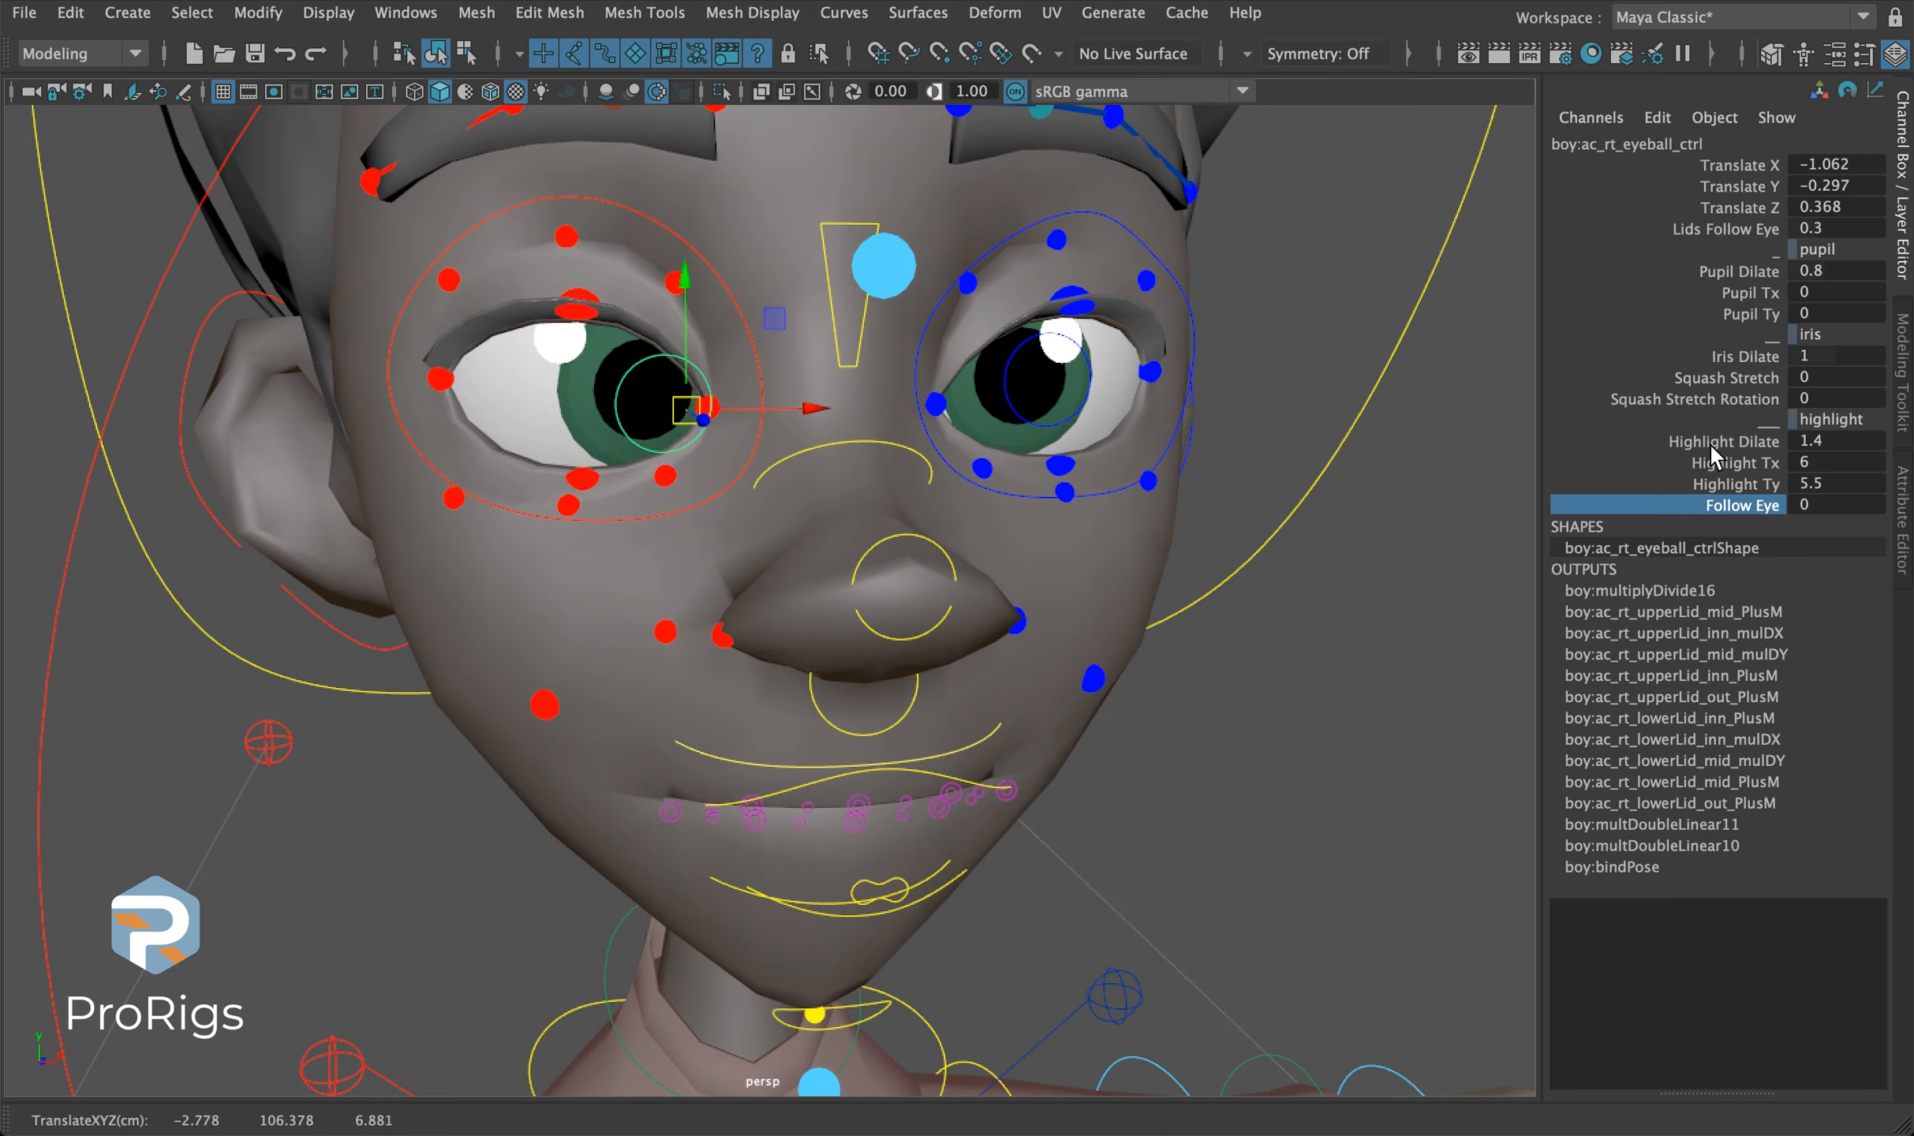
Set Follow Eye to 0.2 and move the right eyeball control to about -0.441 in Translate X and 0.732 in Translate Y.
click(1712, 463)
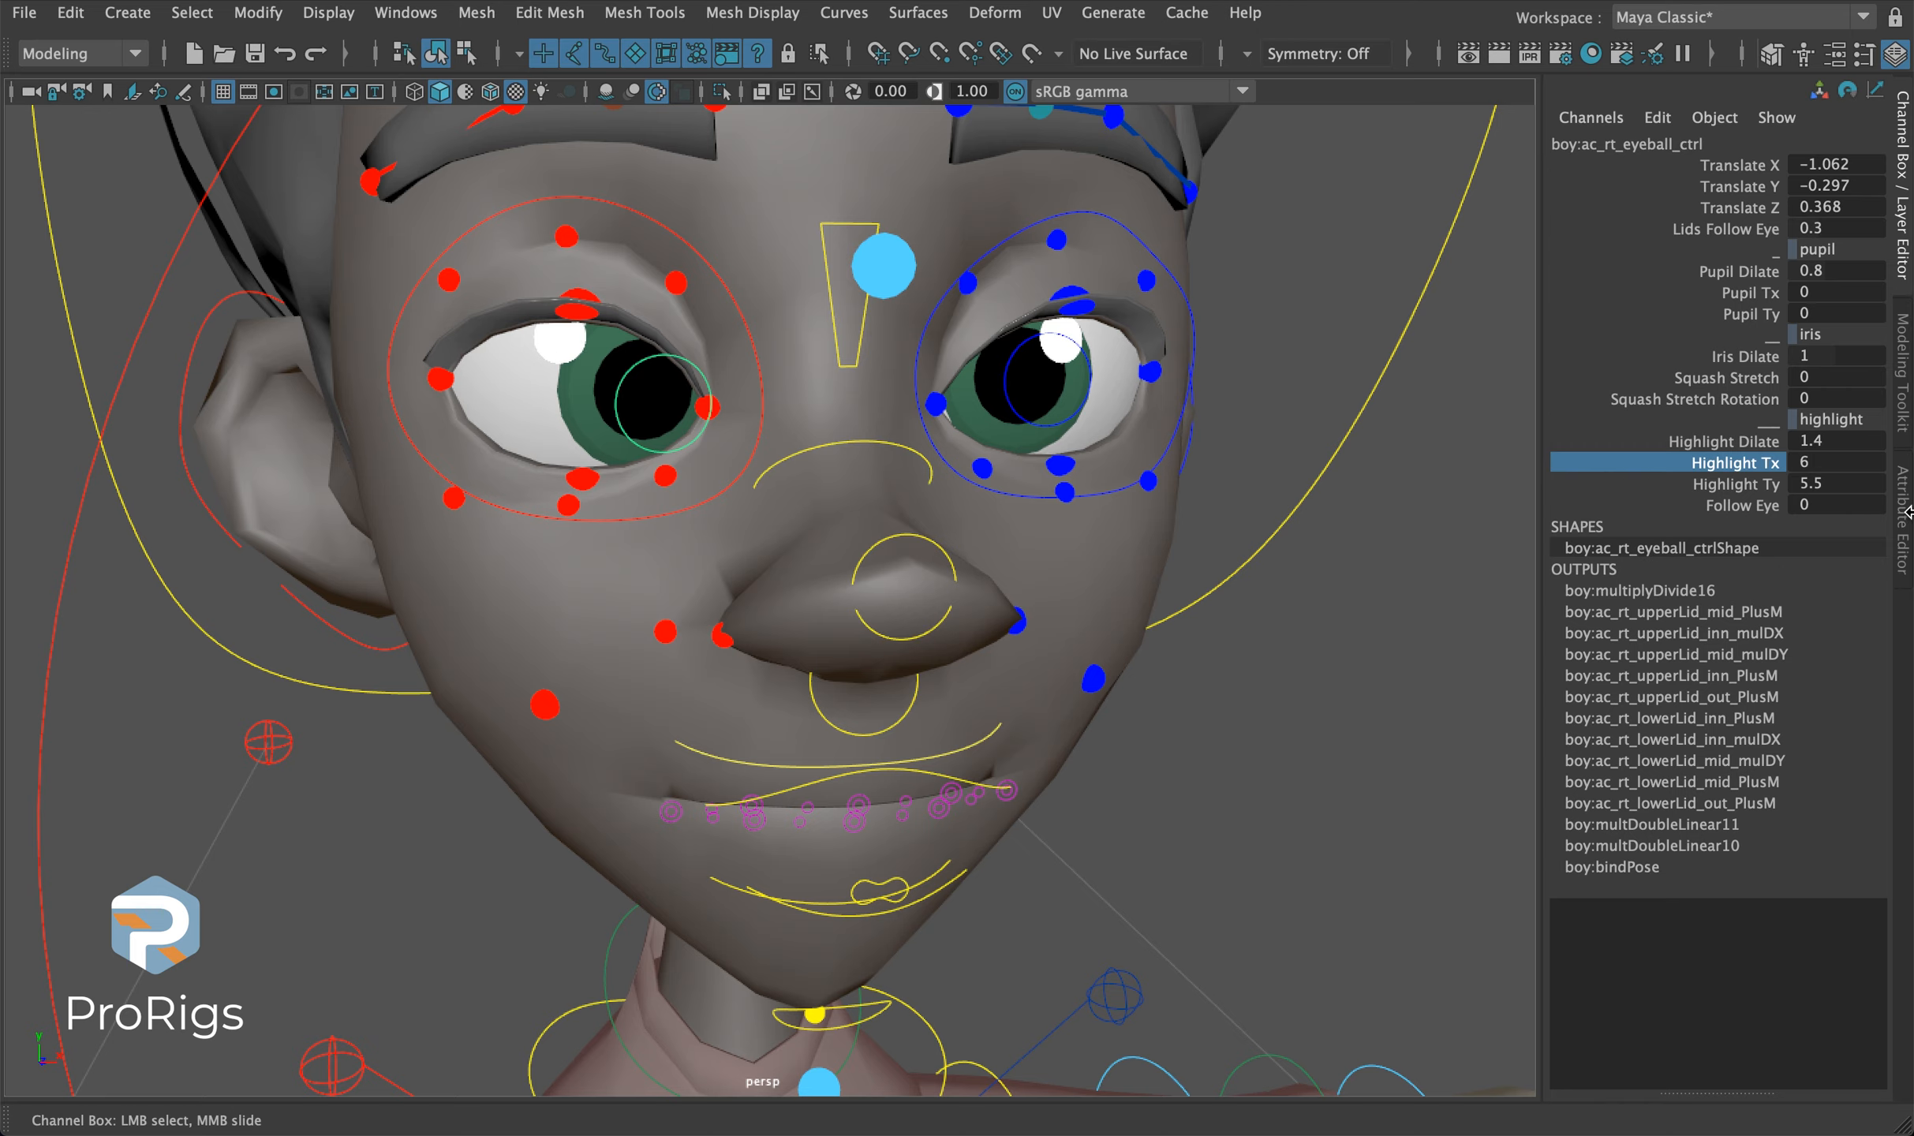
click(1744, 505)
middle_drag(890, 478, 889, 474)
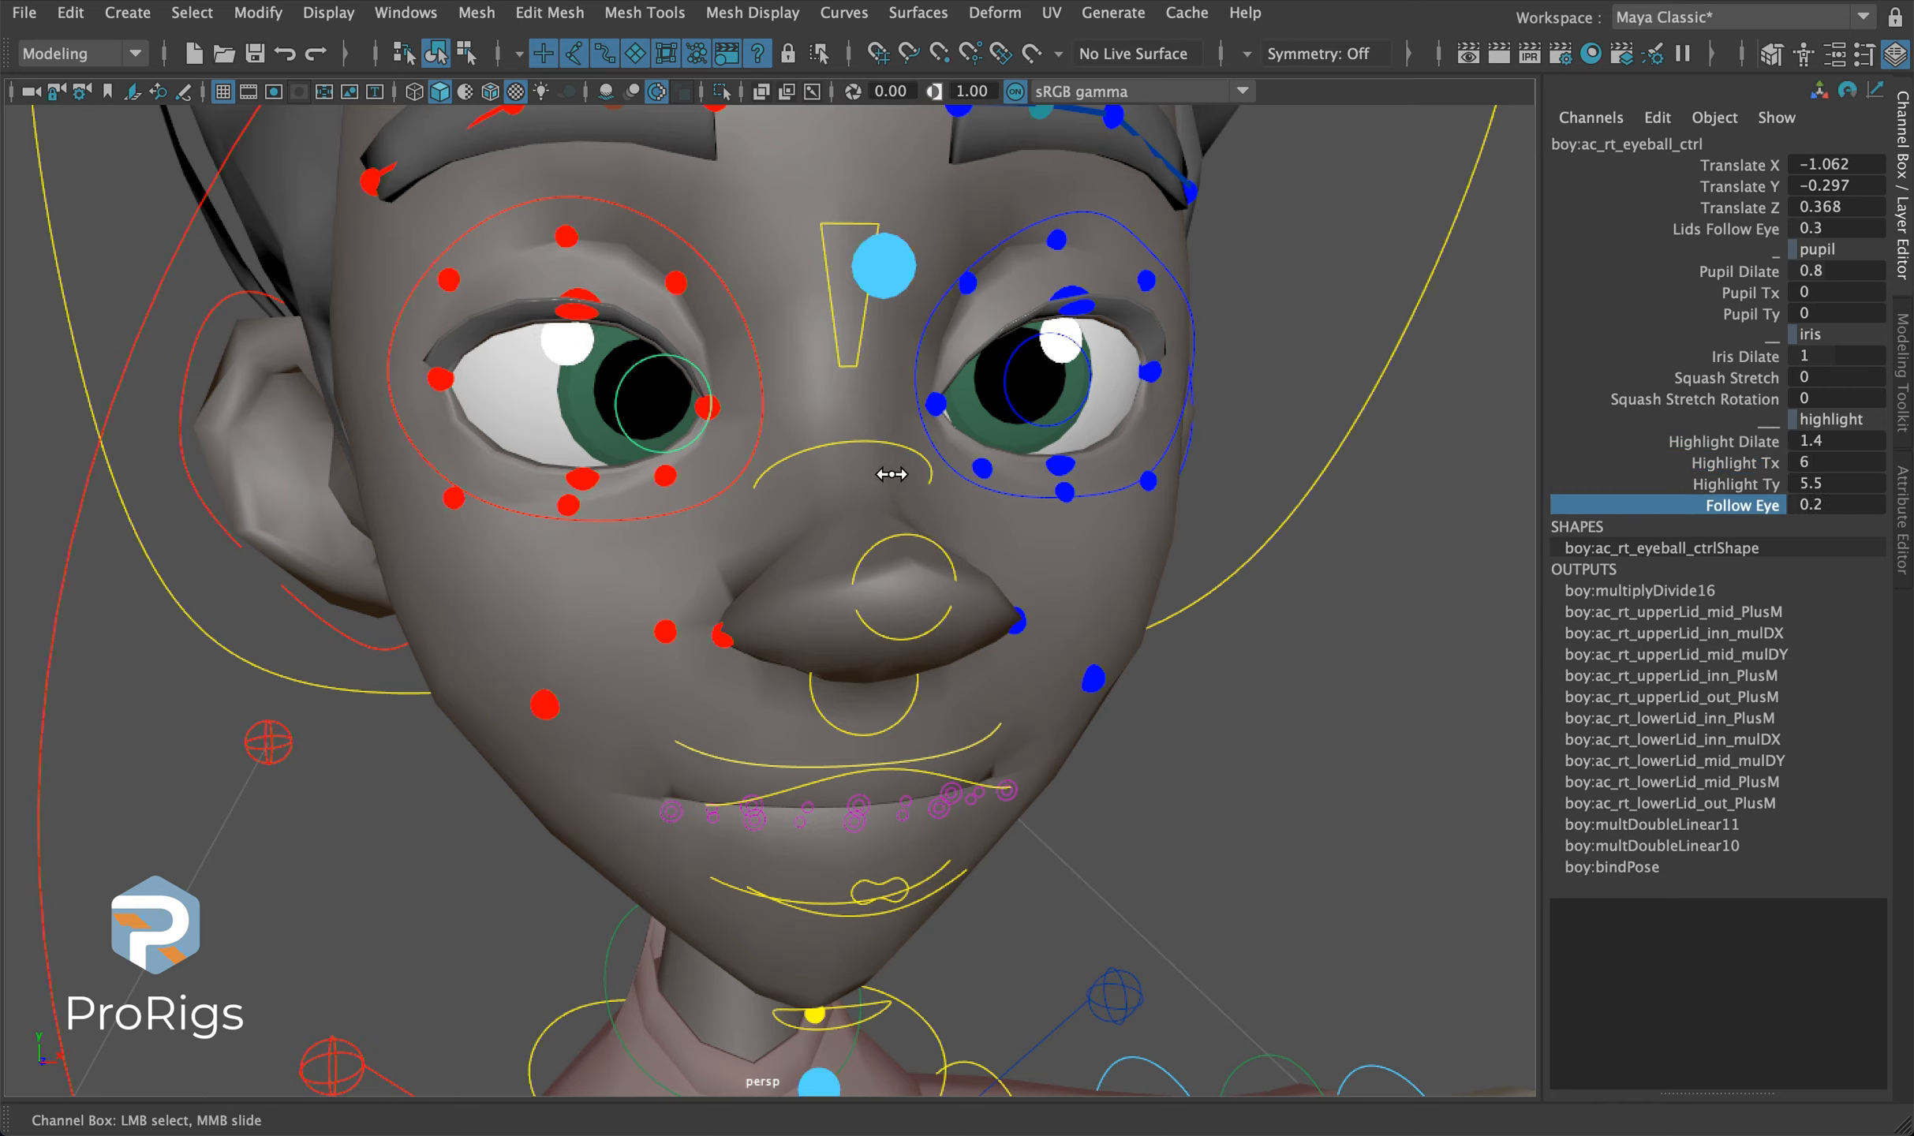
drag(694, 408, 640, 341)
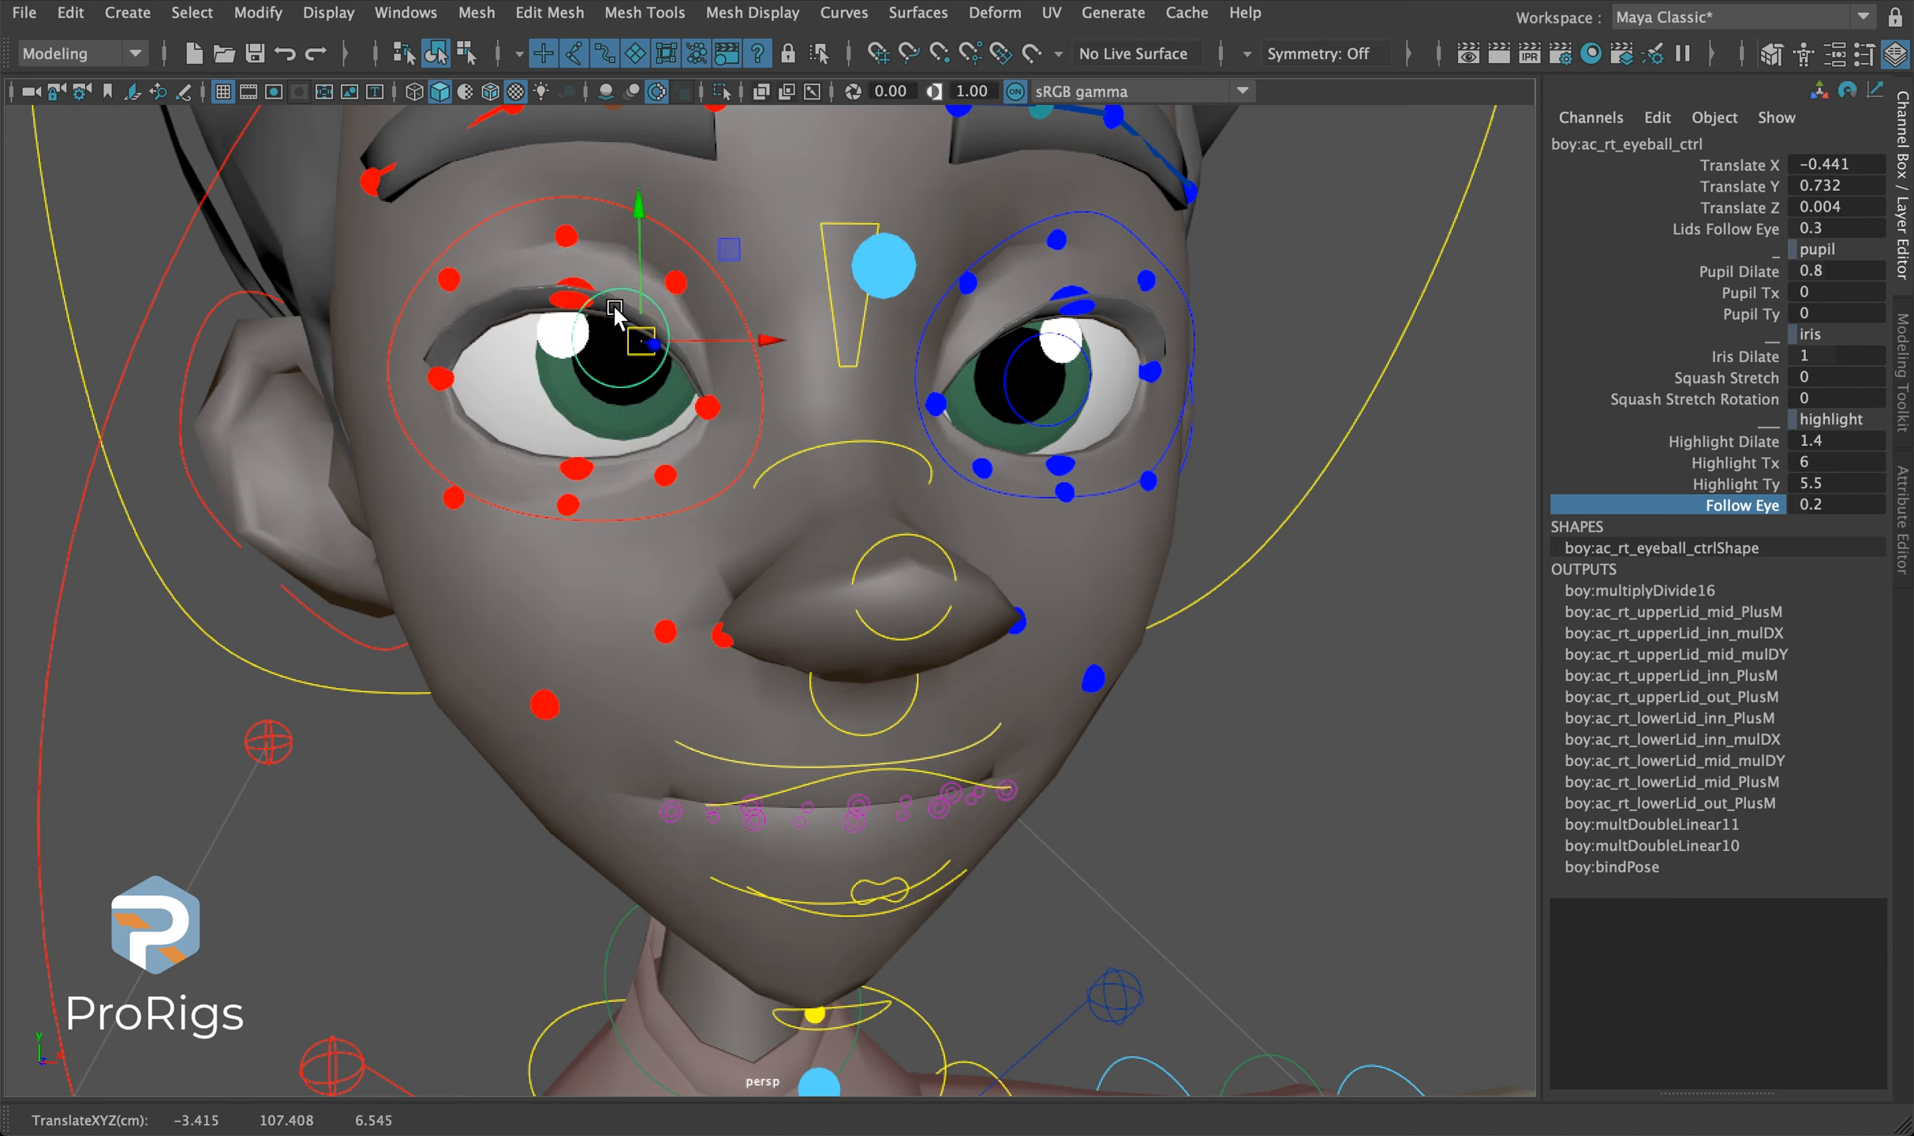